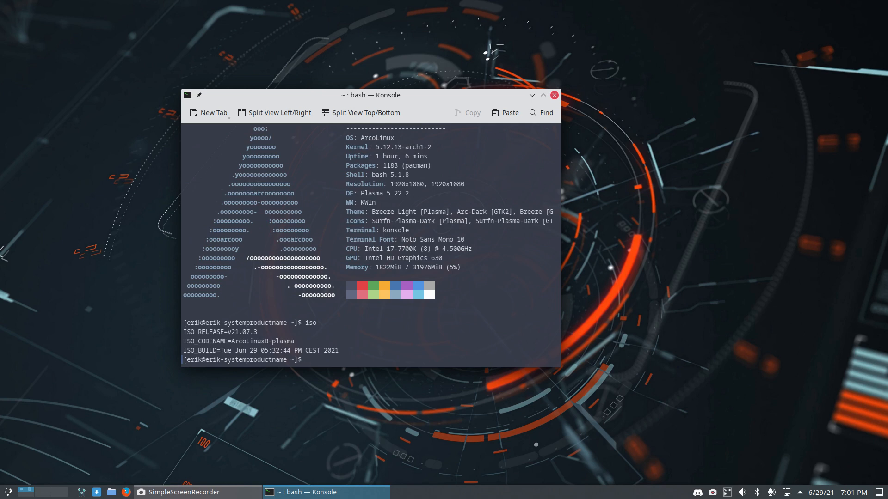
Step: Move the open terminal window aside and close it
left_click(856, 493)
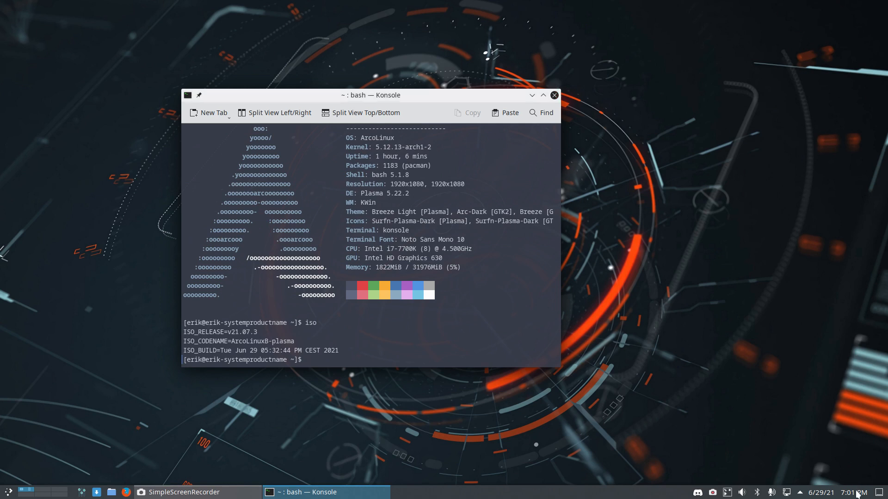
left_click(786, 234)
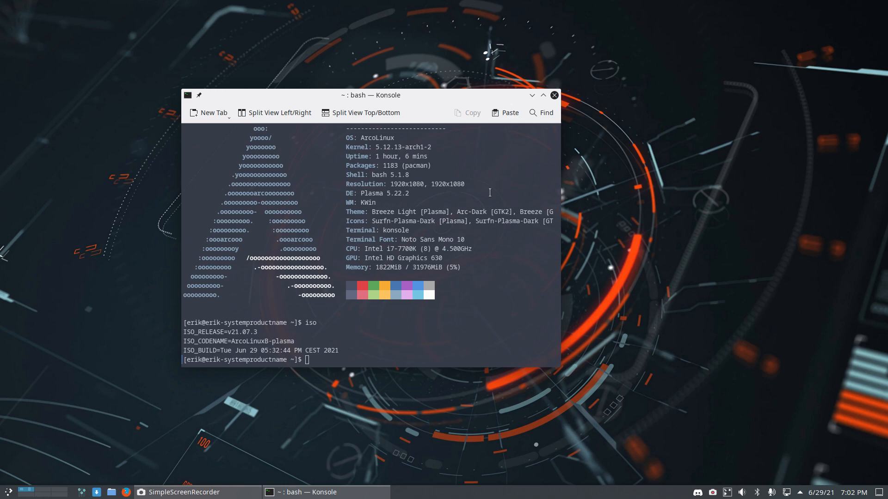
left_click_drag(409, 99, 558, 64)
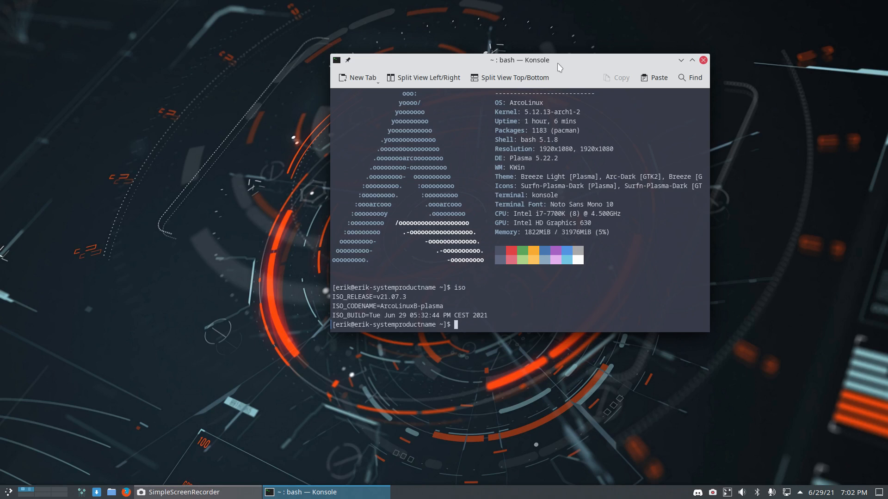
left_click(703, 60)
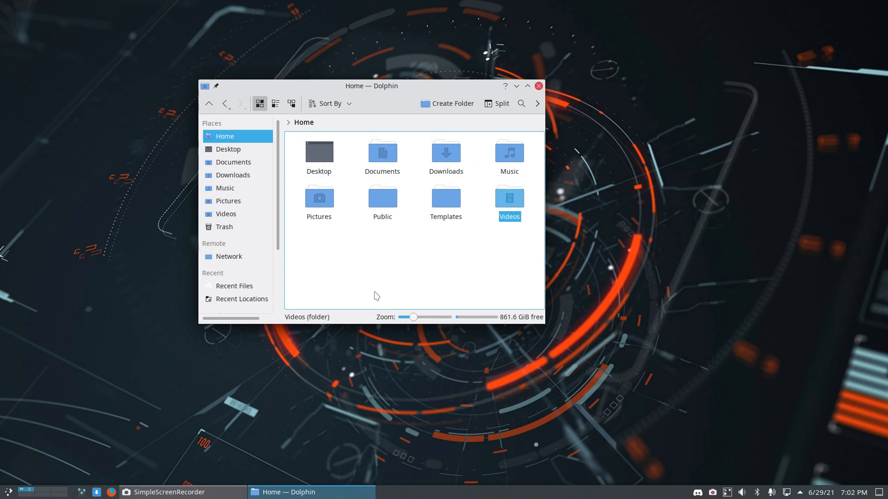
Step: Show the hidden items in the Home folder and select the .config folder
key("ctrl+h")
left_click_drag(441, 171, 358, 192)
left_click(327, 202)
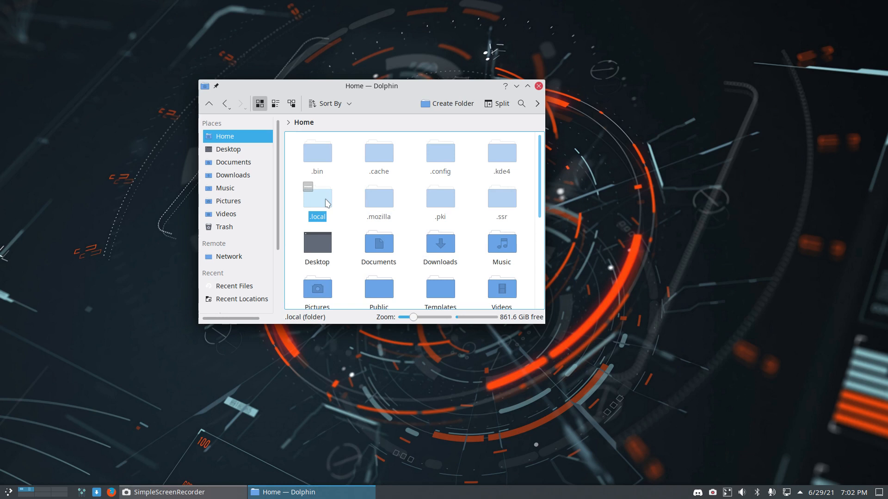
left_click(439, 162)
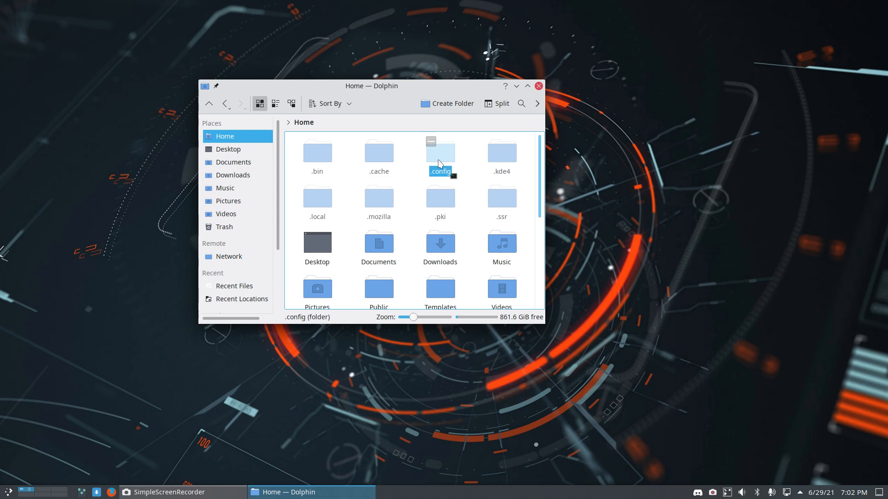
Step: Open a Konsole terminal and display the definition of the skel alias with the command alias skel
key("ctrl+alt+t")
type("skel")
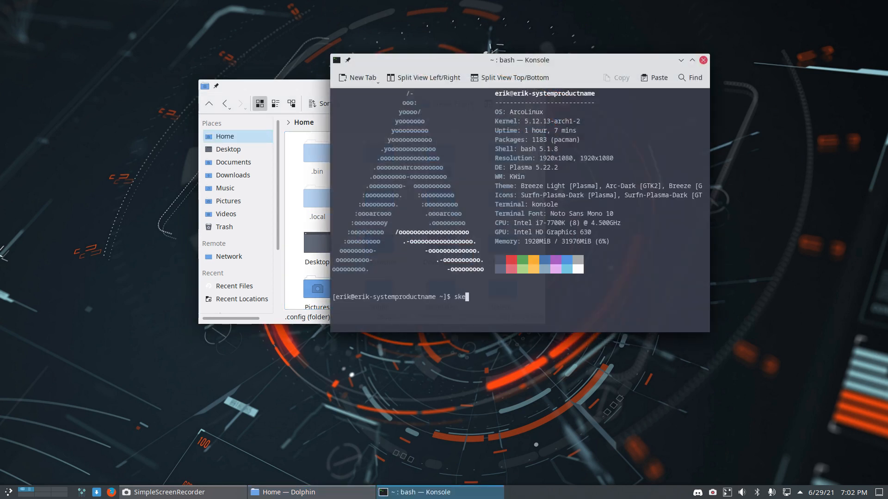
key("BackSpace")
key("BackSpace")
key("BackSpace")
key("BackSpace")
type("lais")
key("BackSpace")
key("BackSpace")
key("BackSpace")
key("BackSpace")
type("alis")
key("BackSpace")
type("as a")
key("BackSpace")
key("BackSpace")
key("BackSpace")
type("s skel")
key("Return")
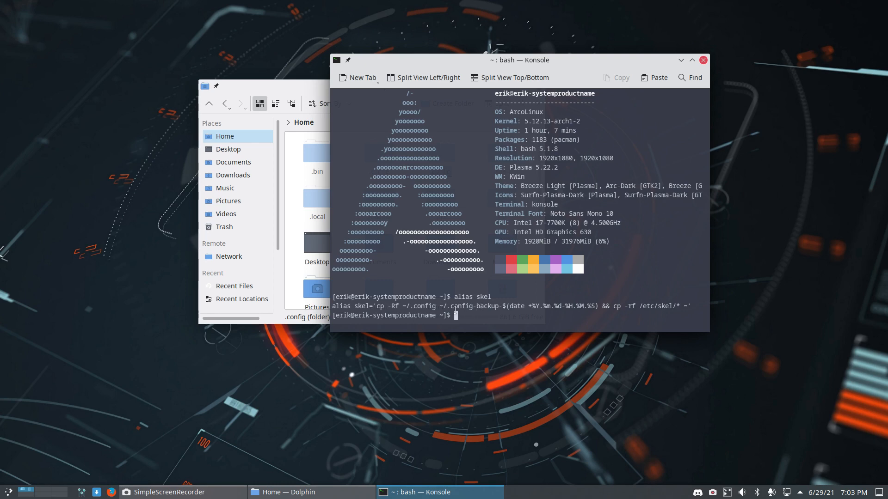
Step: Place the terminal and file manager side by side, then run skel to back up the .config folder
left_click_drag(548, 58, 726, 78)
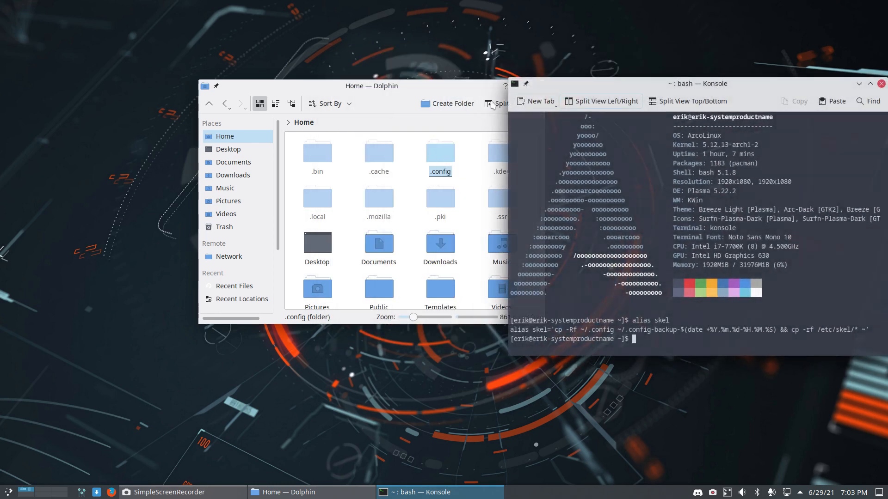
left_click_drag(385, 99, 308, 104)
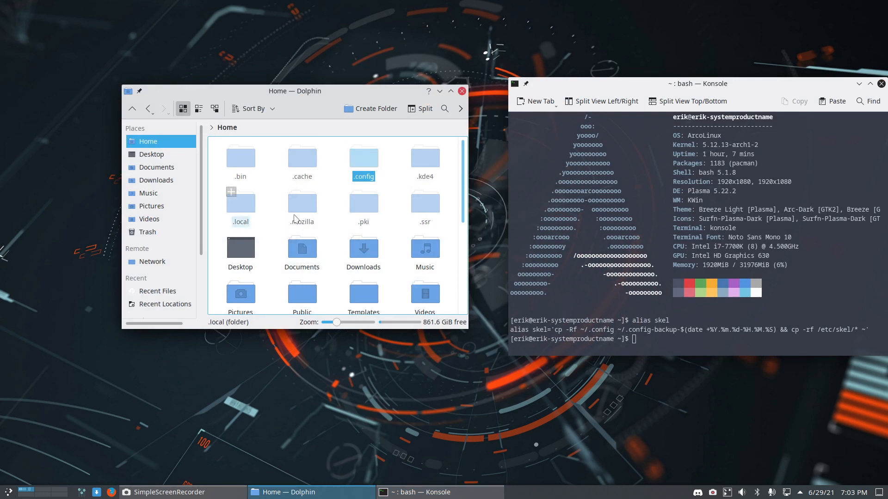
left_click(594, 330)
type("skel")
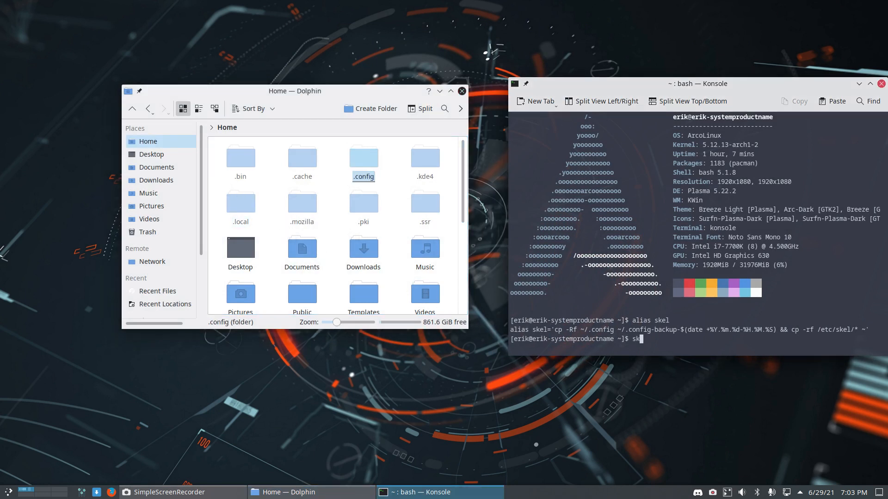
key("Return")
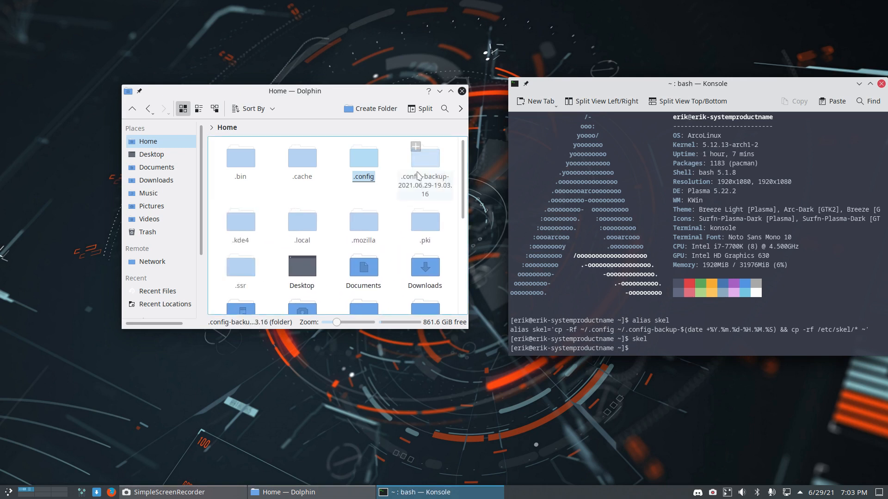
Step: Duplicate the .local folder within Home, naming the copy .local- followed by the user's first name
left_click(314, 219)
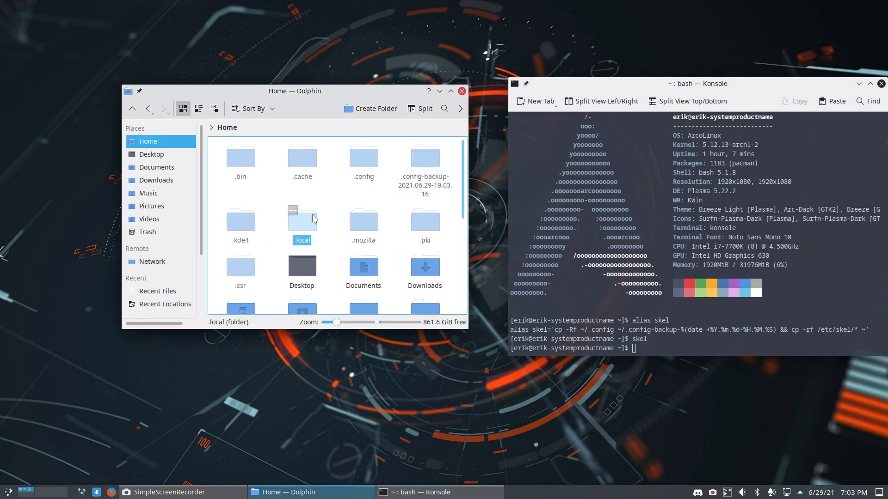
key("ctrl+c")
key("ctrl+v")
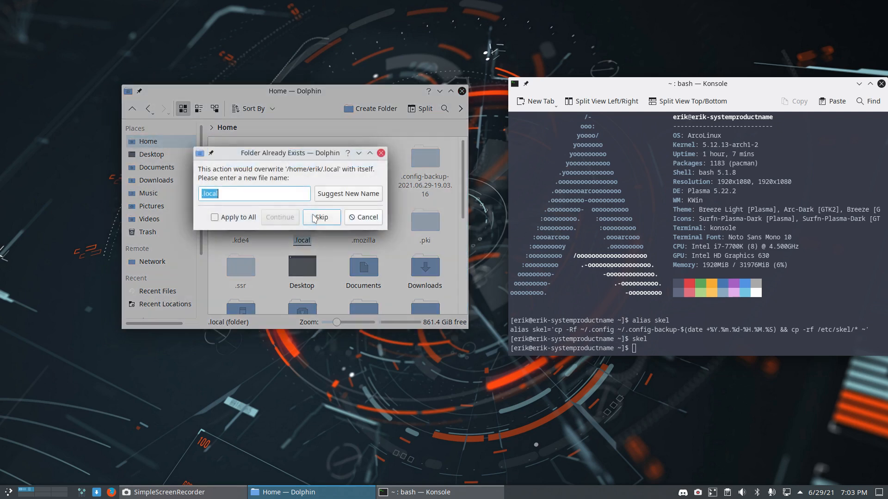
key("End")
type("-")
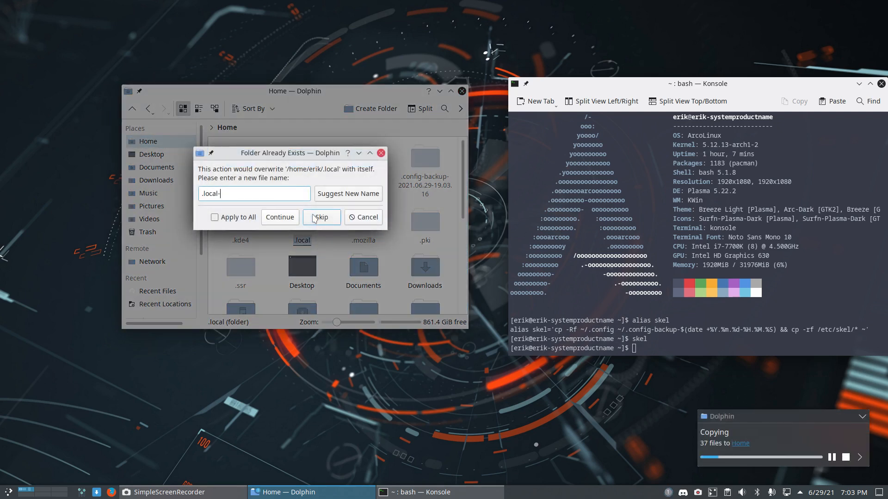
type("erik")
key("Return")
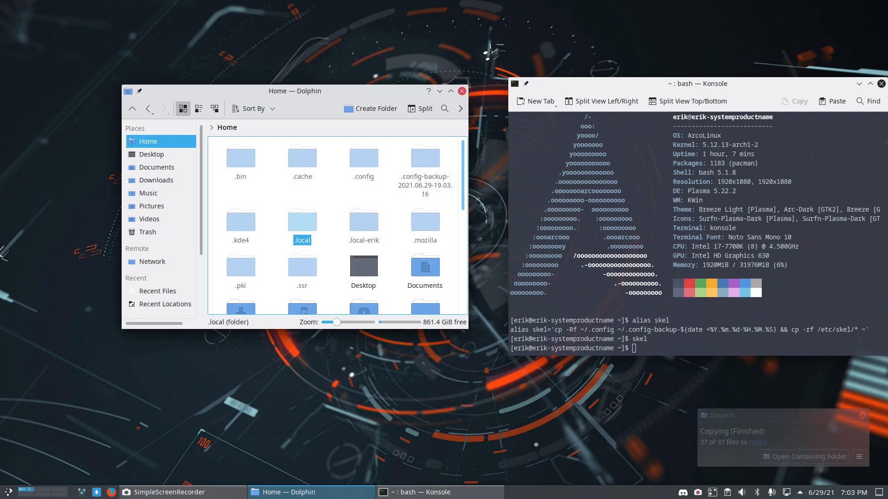
Step: Close the terminal and the file manager, leaving hidden items shown in the Home folder
left_click(882, 84)
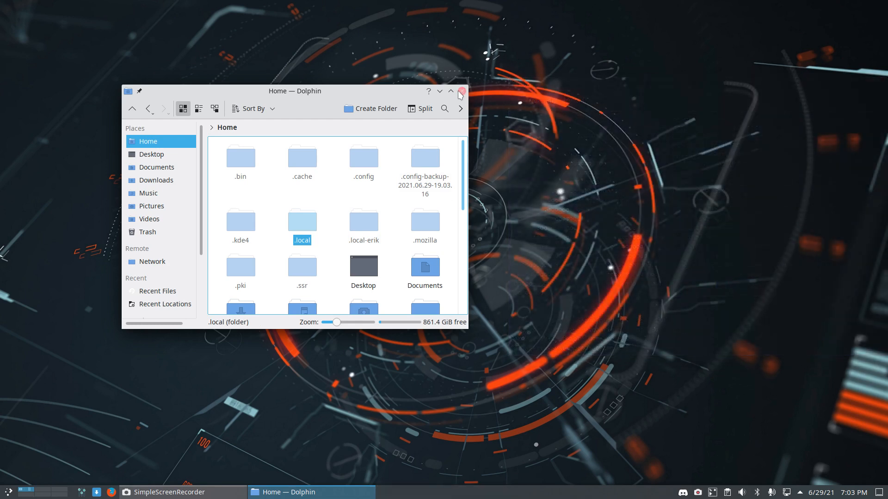
key("ctrl+h")
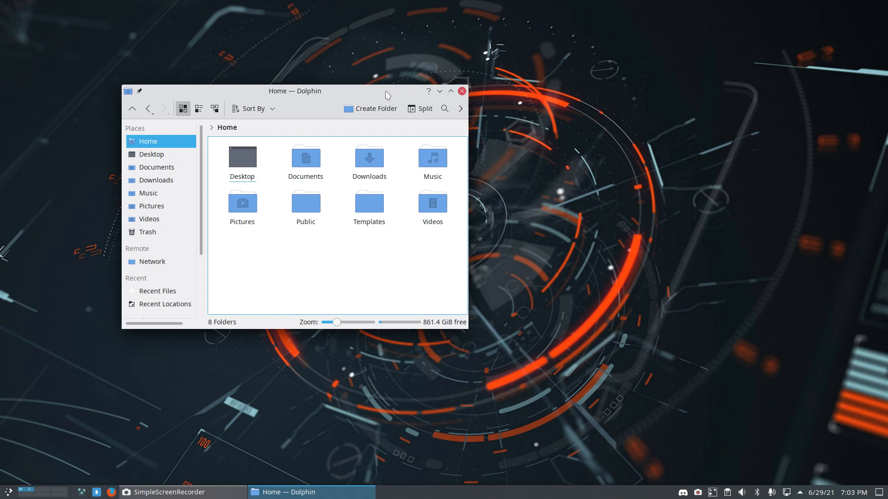
left_click_drag(387, 96, 454, 103)
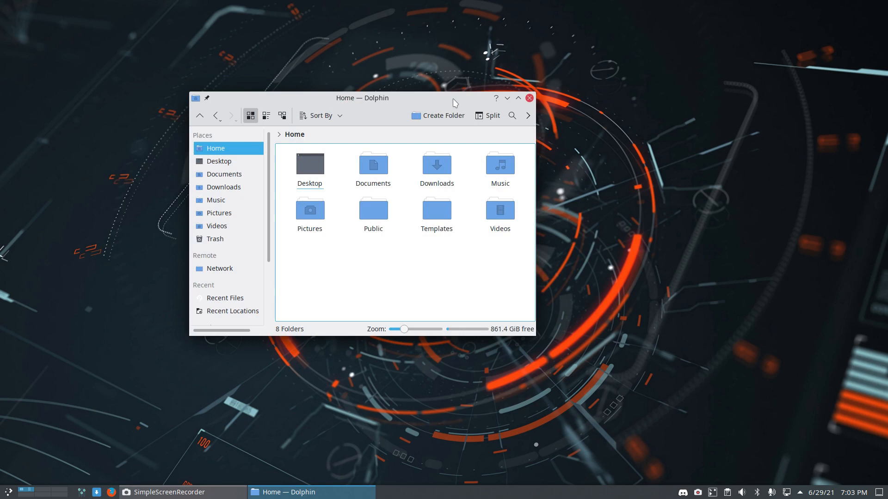
key("ctrl+h")
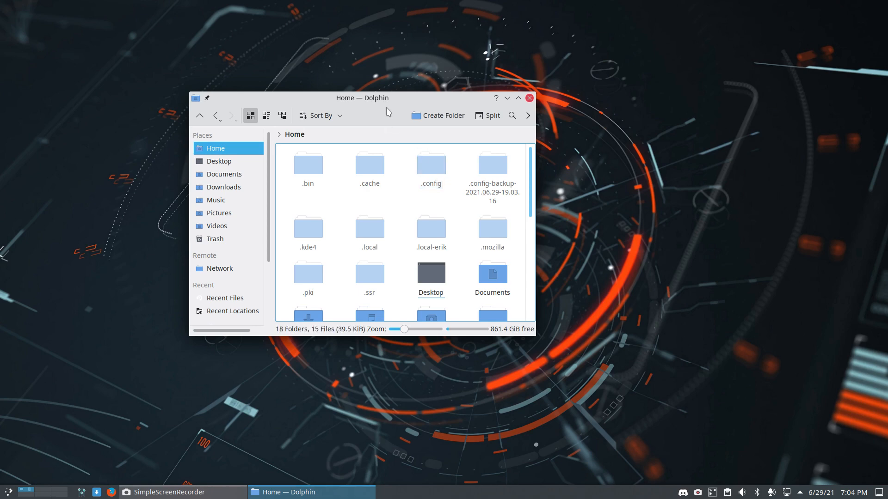
left_click(529, 98)
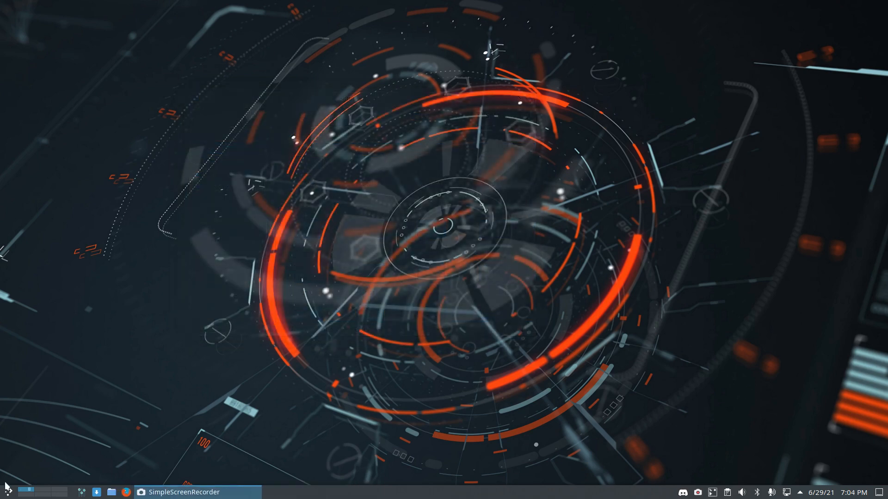
Step: Open System Settings maximized and apply the Light Theme in Quick Settings
left_click(5, 492)
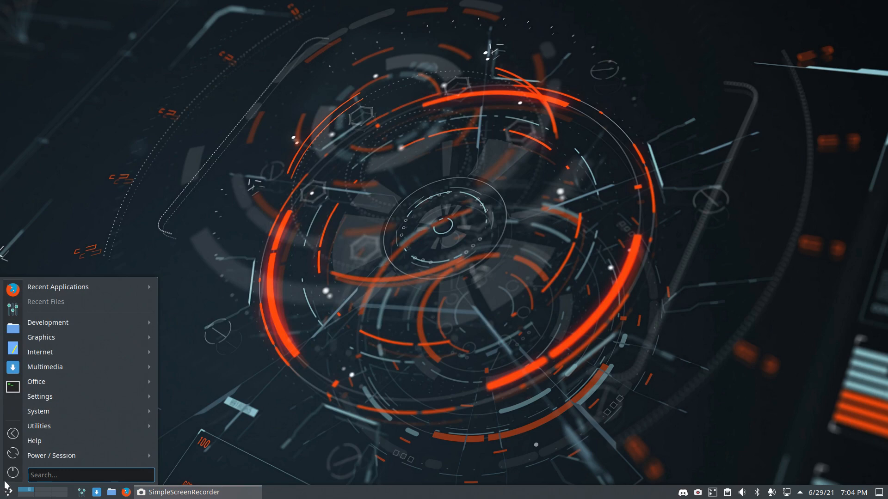
left_click(14, 315)
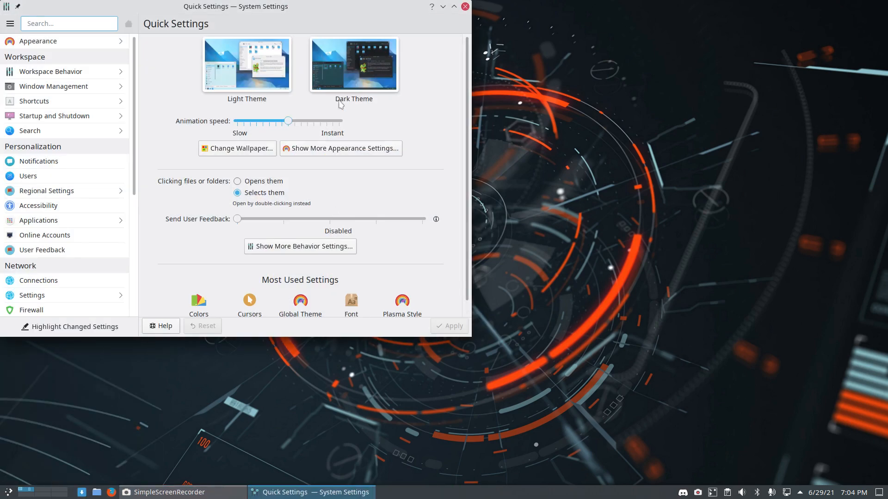
left_click_drag(296, 13, 565, 19)
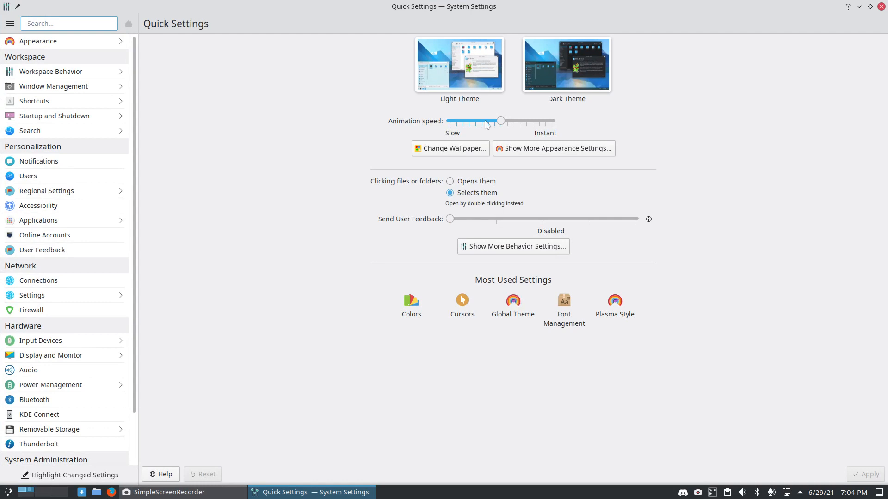
left_click(471, 73)
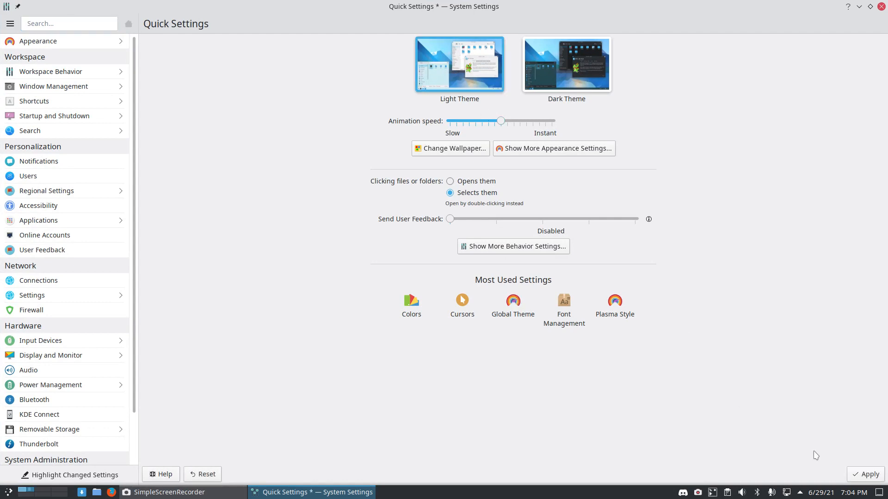
left_click(851, 471)
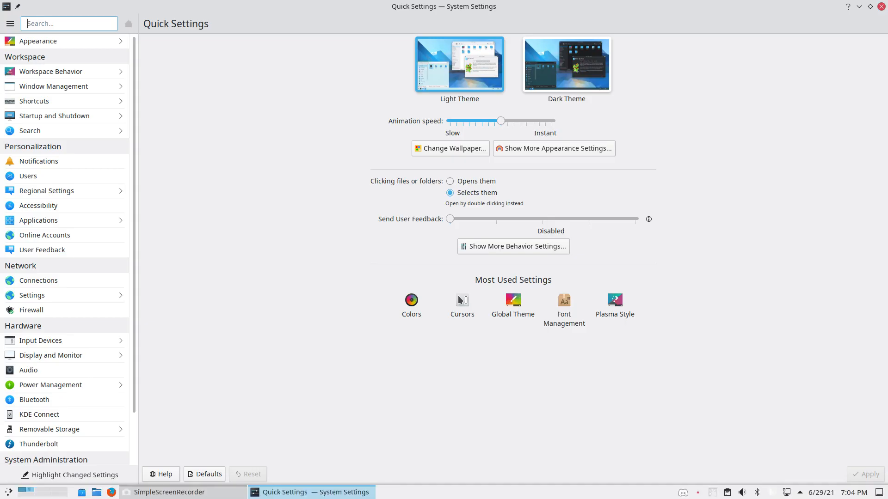
Step: Examine how the application launcher and its Internet category look with the light theme
key("super")
key("Up")
key("Up")
key("Up")
key("Up")
key("Up")
key("Up")
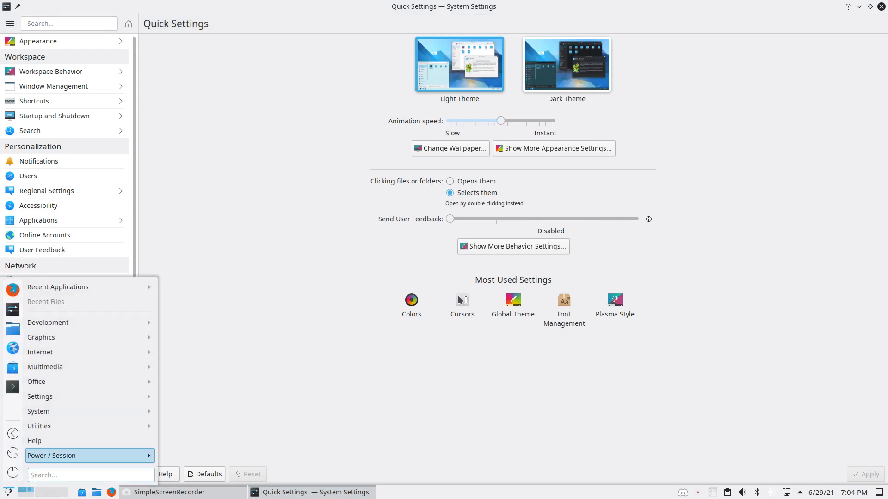
key("Up")
key("Up")
key("Up")
key("Up")
key("Up")
key("Up")
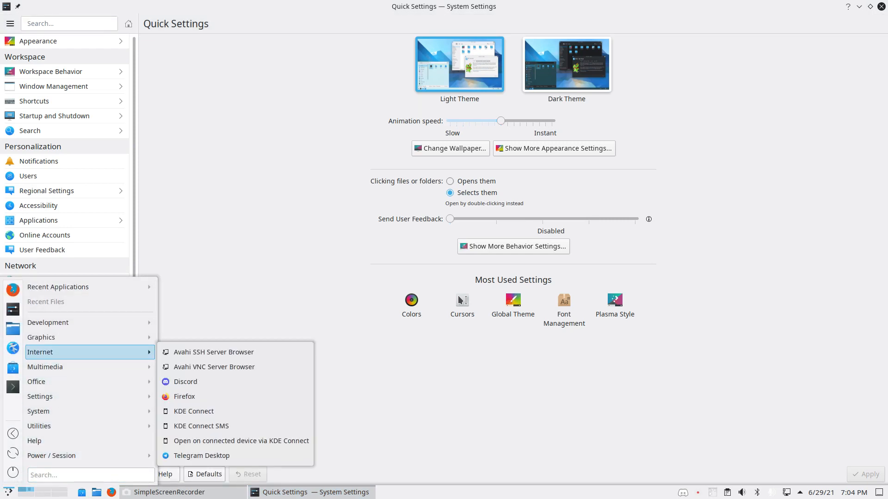
key("Escape")
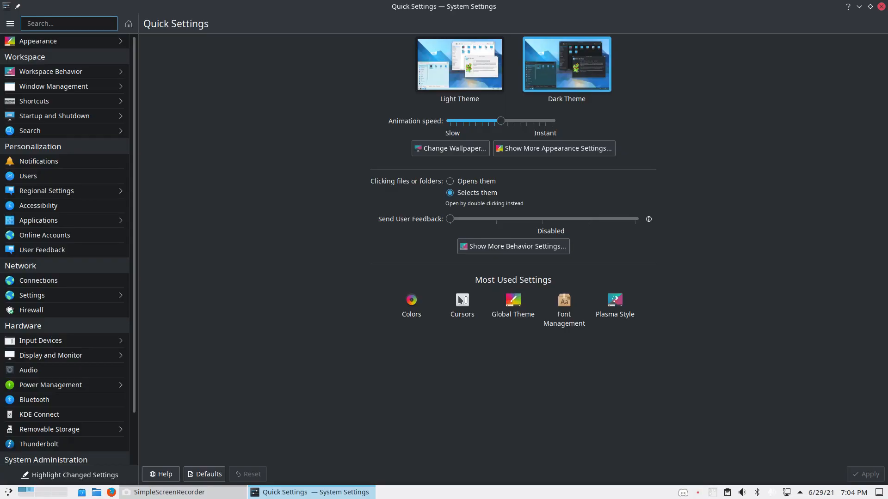
Step: Restore the System Settings window to a smaller size and place it beside a new Dolphin window showing Home
left_click_drag(472, 11, 332, 36)
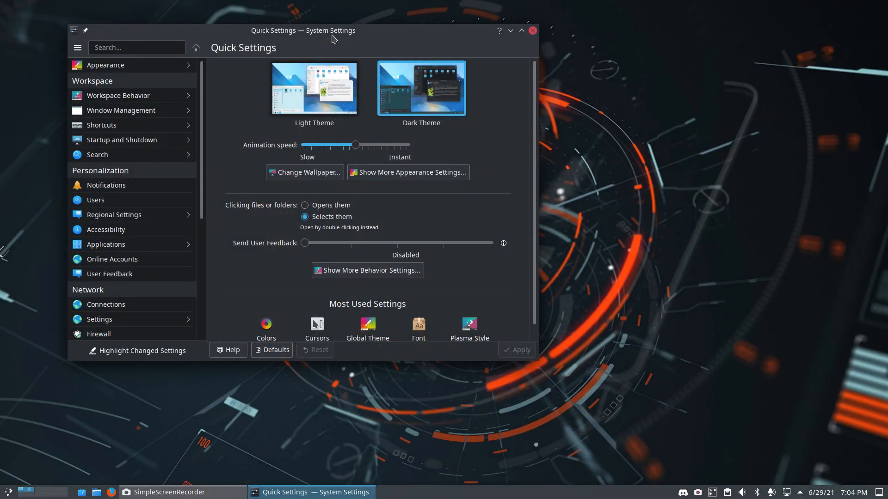
key("super+e")
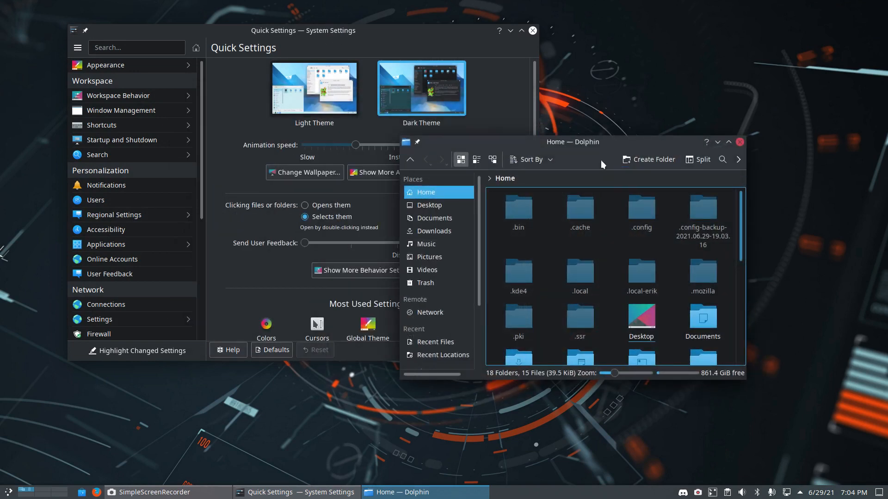
left_click_drag(595, 149, 739, 66)
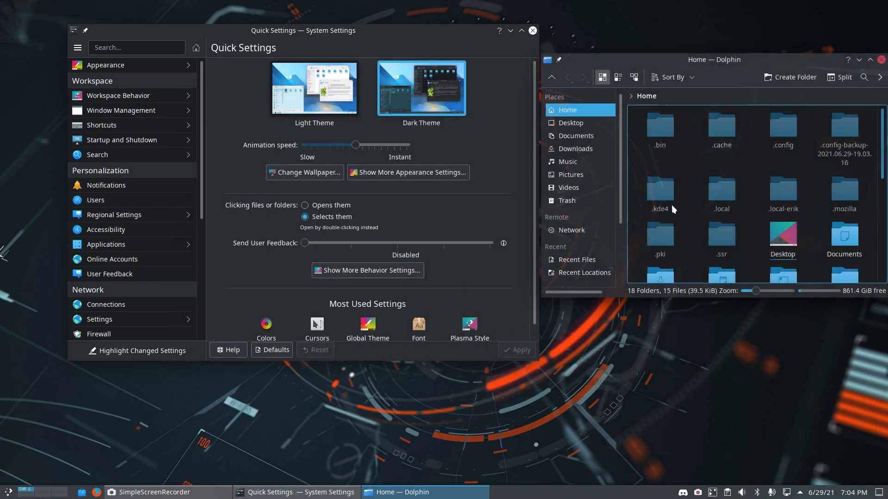
left_click_drag(366, 31, 331, 39)
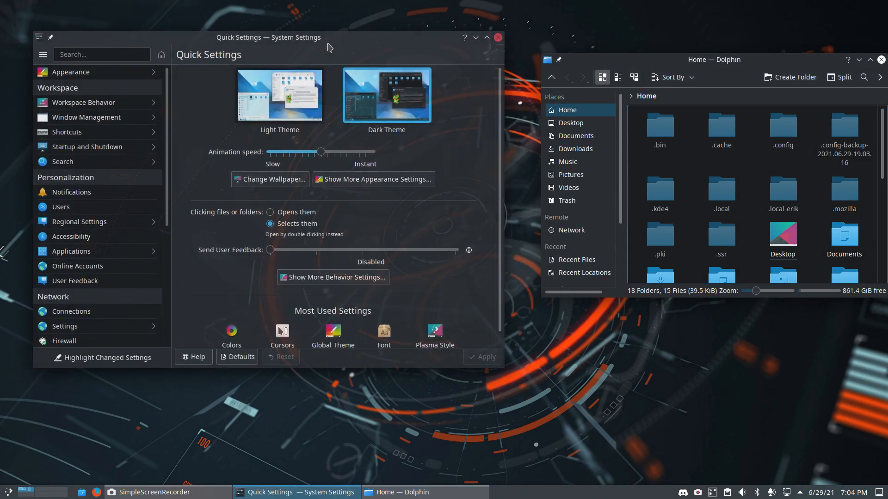
Step: Switch the desktop to the Light Theme in Quick Settings and apply the change
left_click(316, 113)
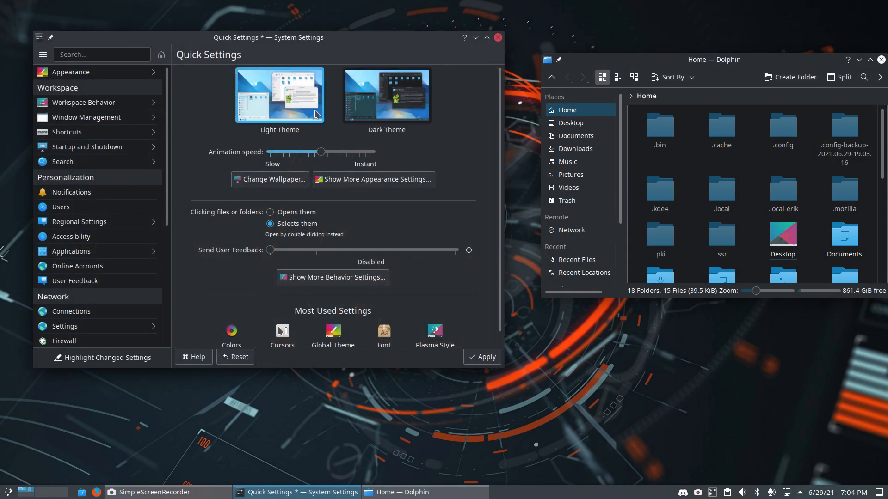
left_click(481, 358)
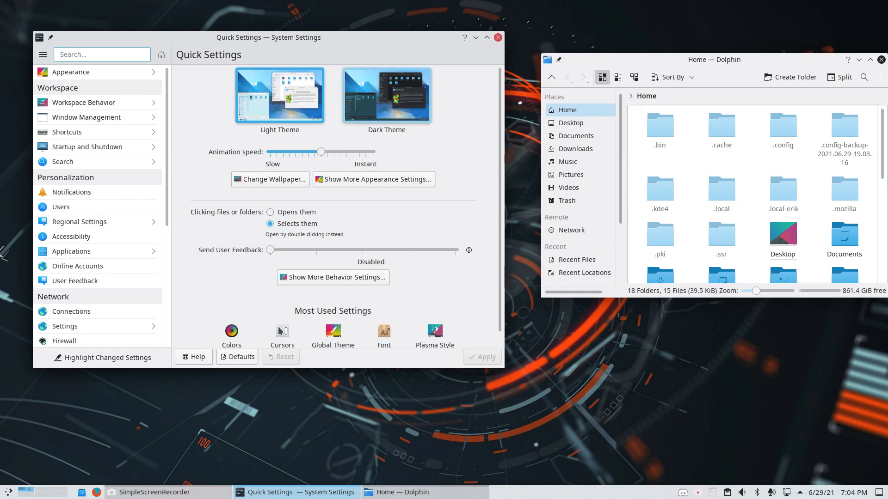
Step: Change the desktop wallpaper to escape-to-italy-1920x1200 and apply it
left_click(270, 179)
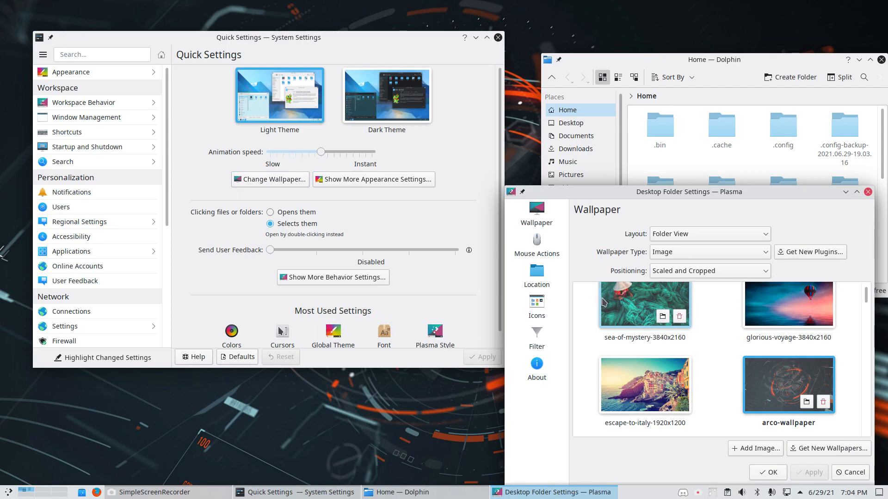
left_click(630, 393)
left_click(810, 473)
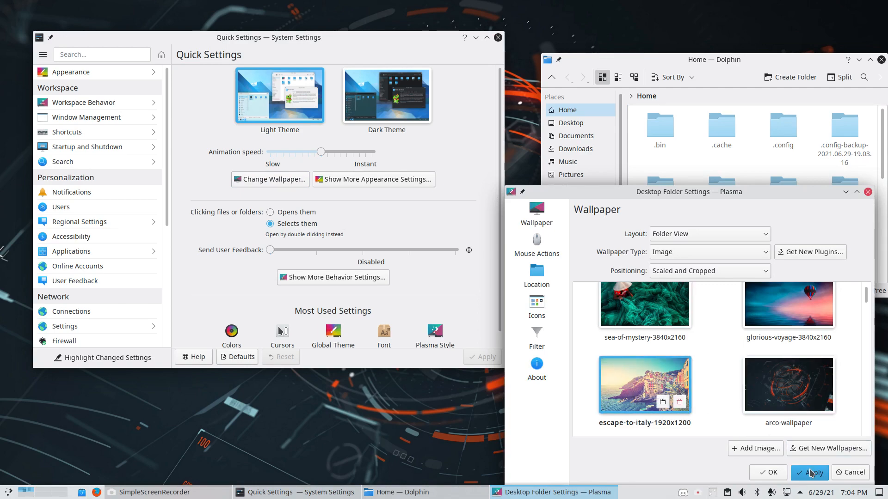
left_click(770, 472)
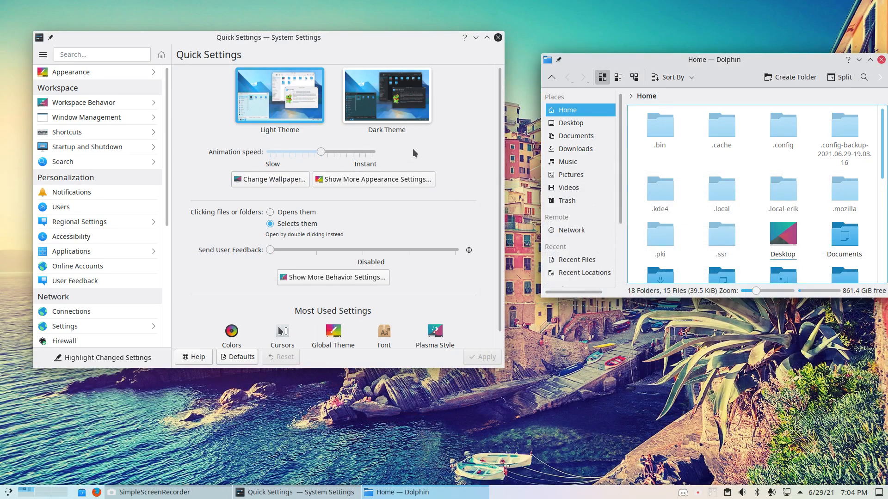
Step: Maximize the System Settings window, raise the animation speed closer to Instant in Quick Settings and apply the change
mouse_move(286, 48)
left_mouse_down()
mouse_move(638, 51)
mouse_move(828, 67)
mouse_move(291, 41)
left_mouse_up()
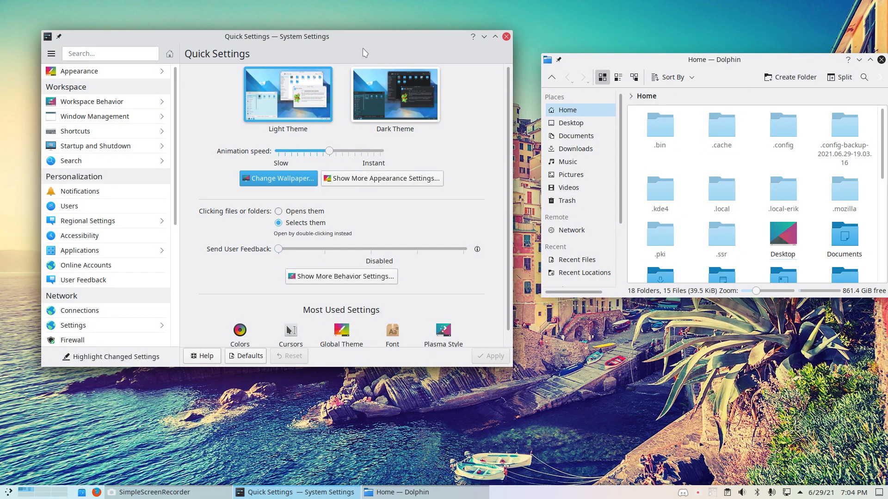
left_click_drag(335, 36, 326, 79)
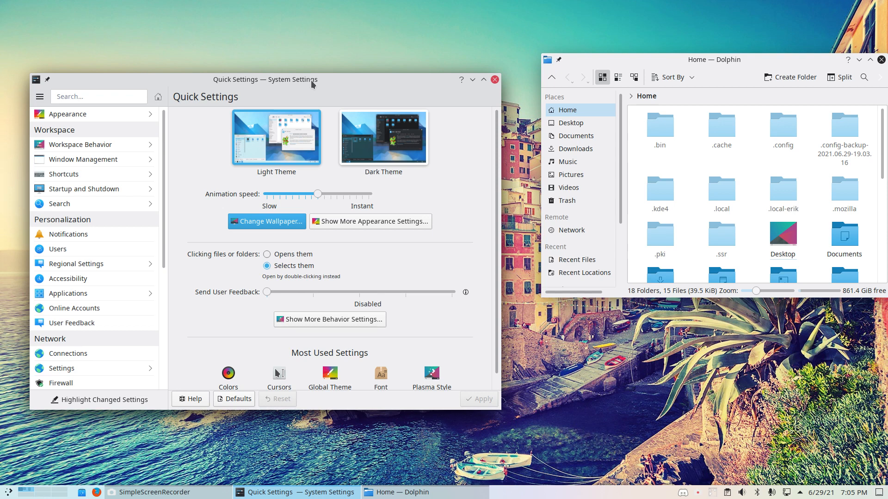
double_click(342, 79)
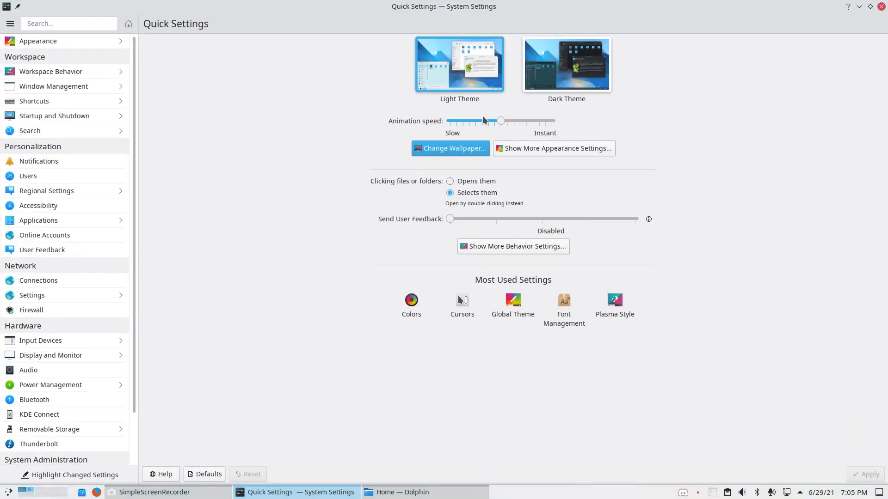
left_click_drag(501, 118, 510, 121)
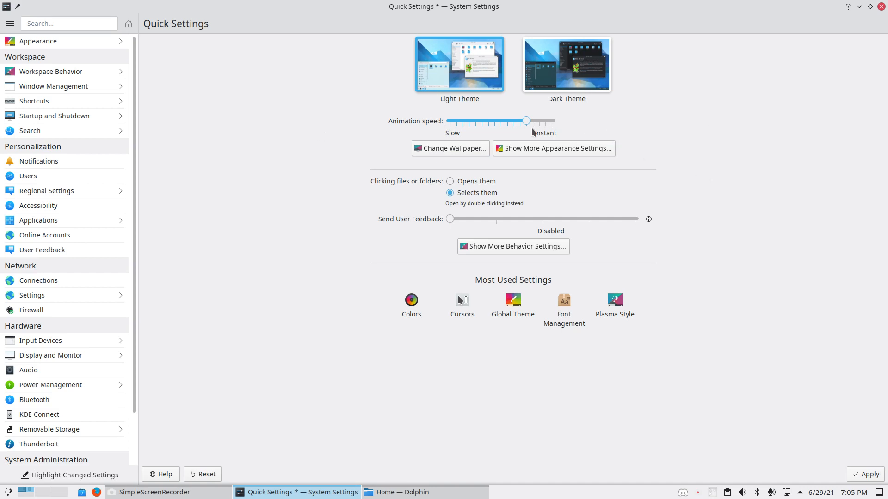
left_click(866, 476)
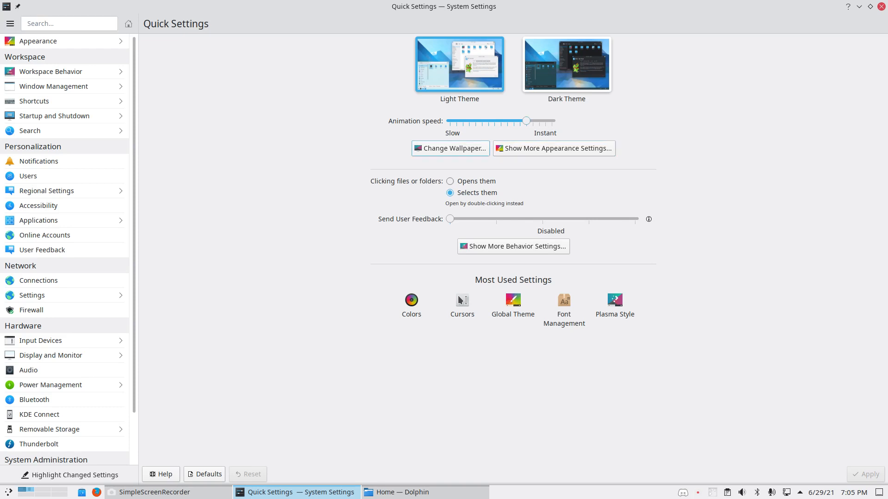
Step: Apply the Arc Dark global theme, reached through the additional appearance settings, and restore the System Settings window beside Dolphin
left_click(552, 148)
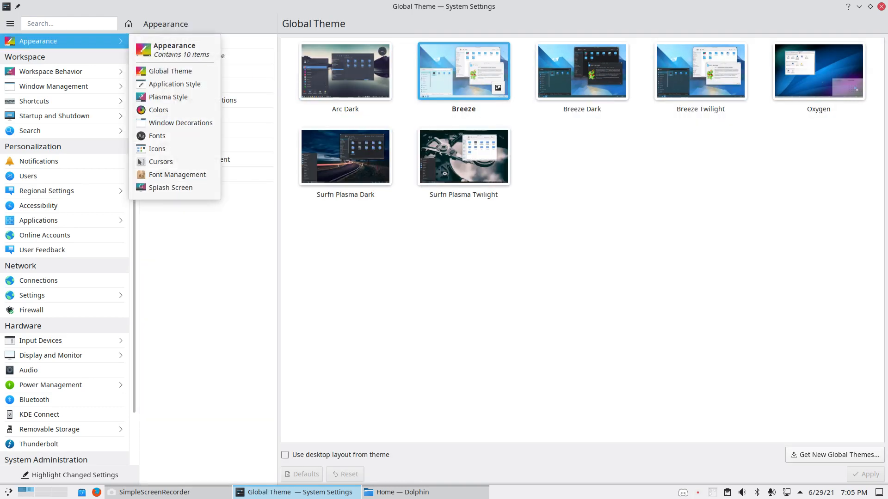
left_click(207, 40)
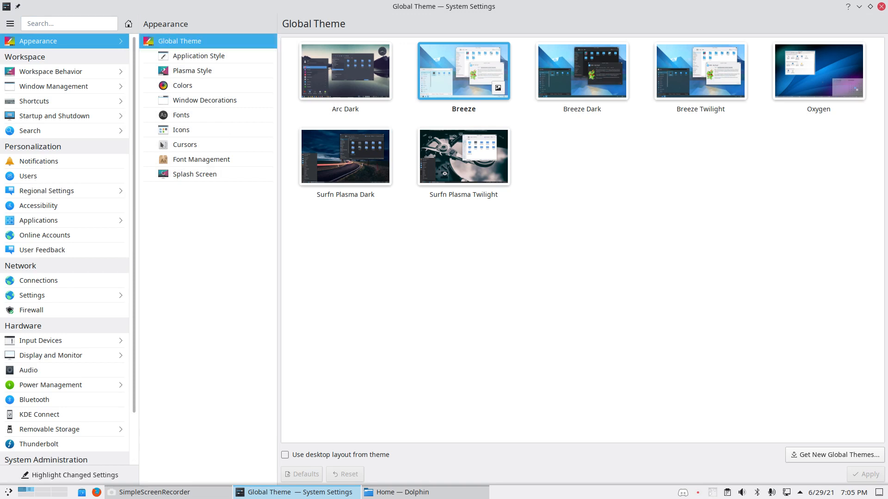
left_click(345, 71)
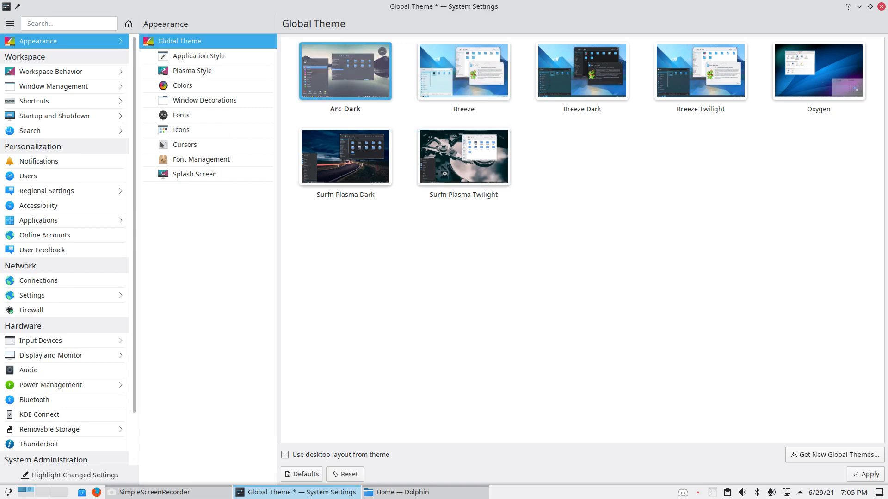
left_click(865, 474)
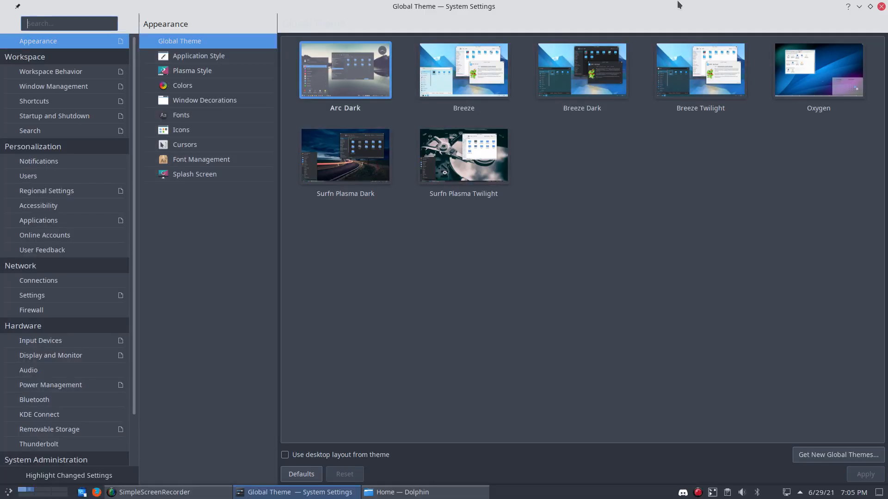
left_click_drag(482, 10, 411, 22)
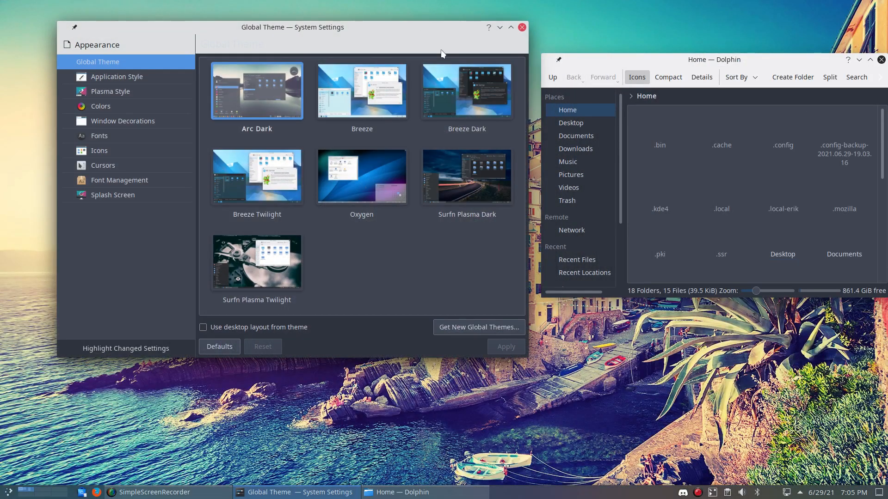
Step: Try out the Breeze global theme followed by Breeze Dark, applying each one
left_click(370, 121)
left_click(509, 349)
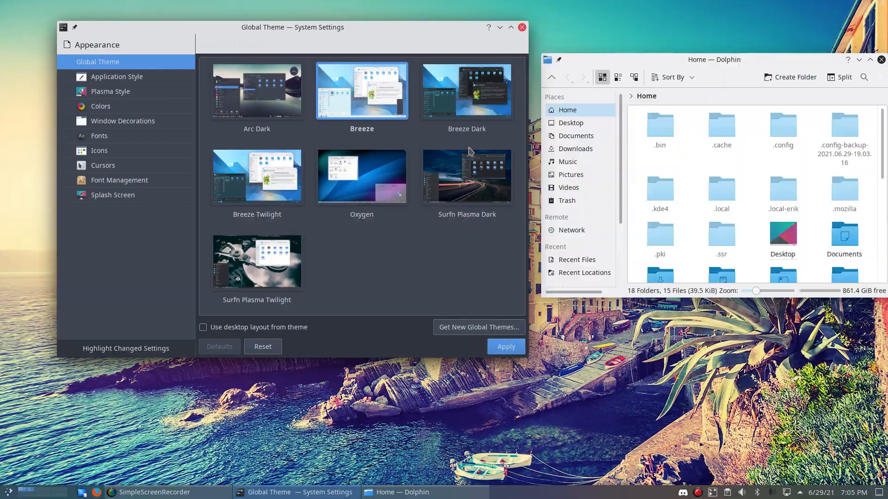
left_click(464, 113)
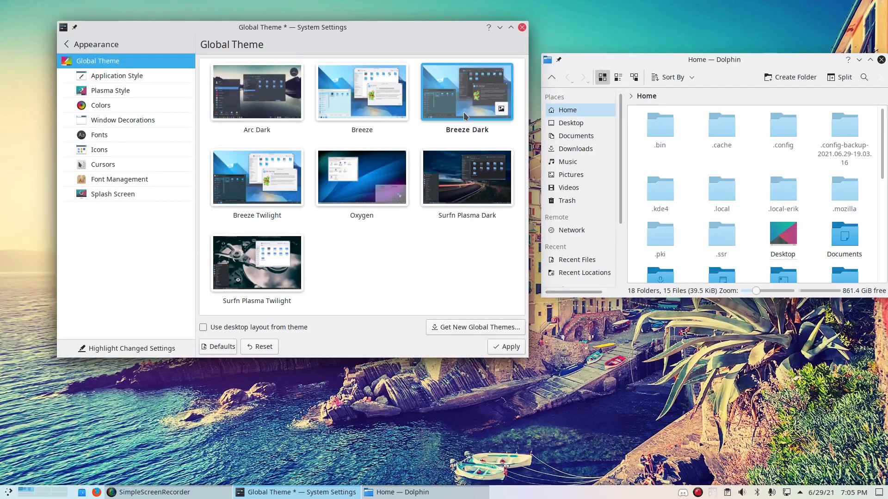
left_click(498, 352)
Step: Try out the Breeze Twilight global theme followed by Oxygen, applying each one
left_click(283, 186)
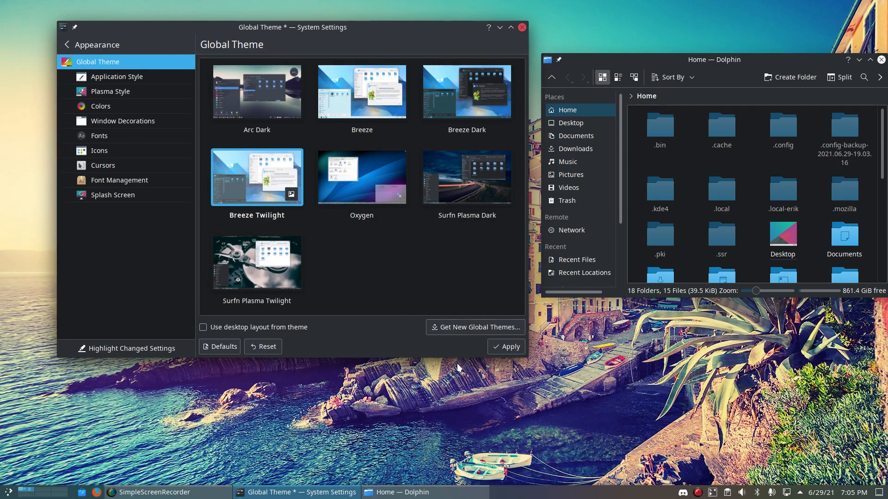
left_click(495, 347)
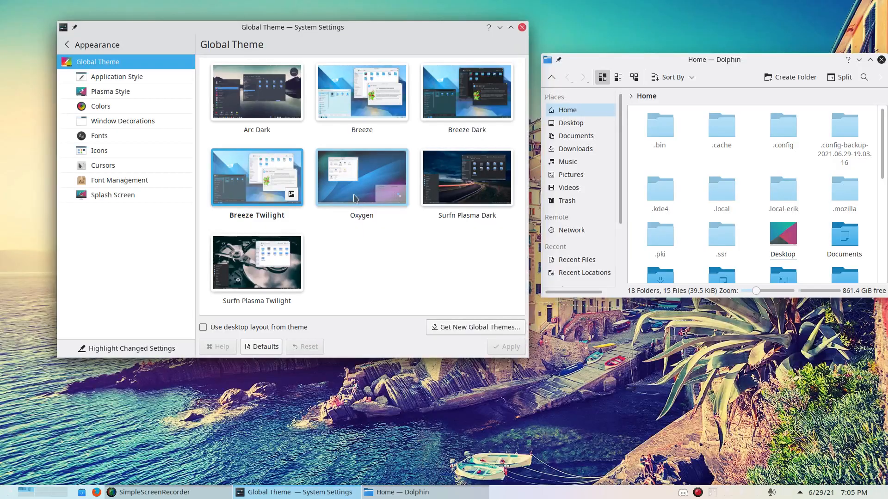
left_click(355, 198)
left_click(491, 344)
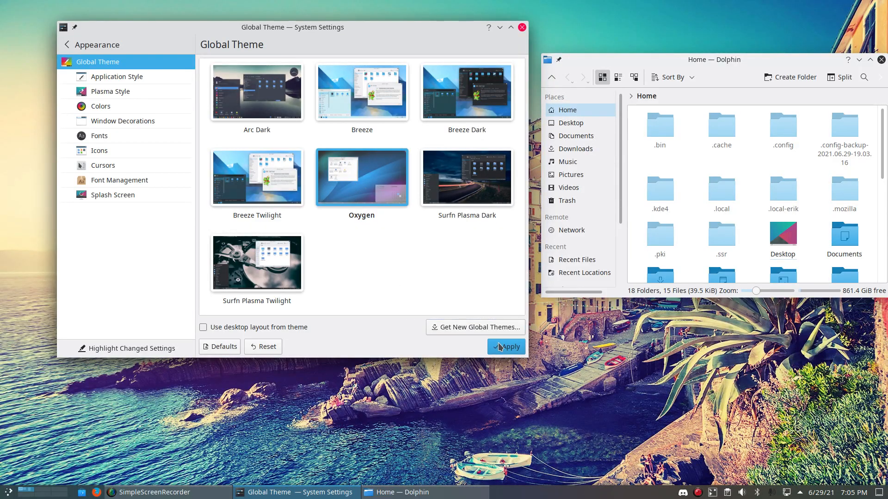
Step: Apply the Surfn Plasma Dark global theme, followed by Surfn Plasma Twilight
left_click(476, 196)
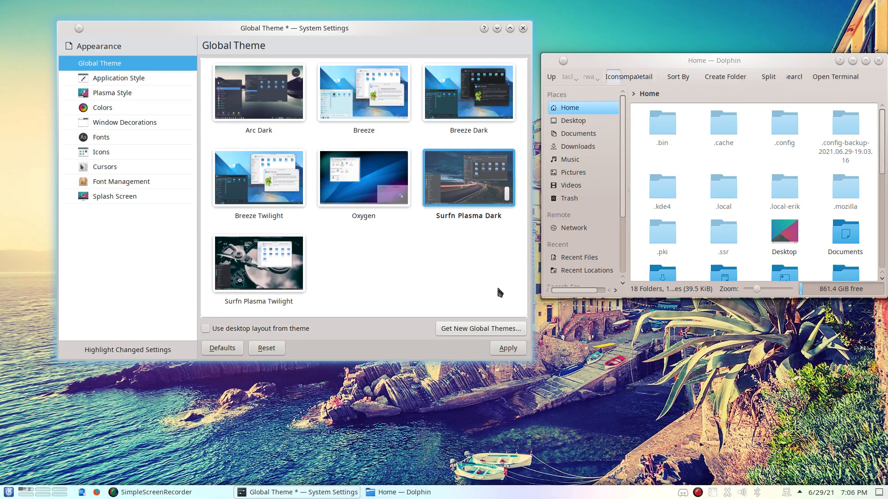
left_click(508, 350)
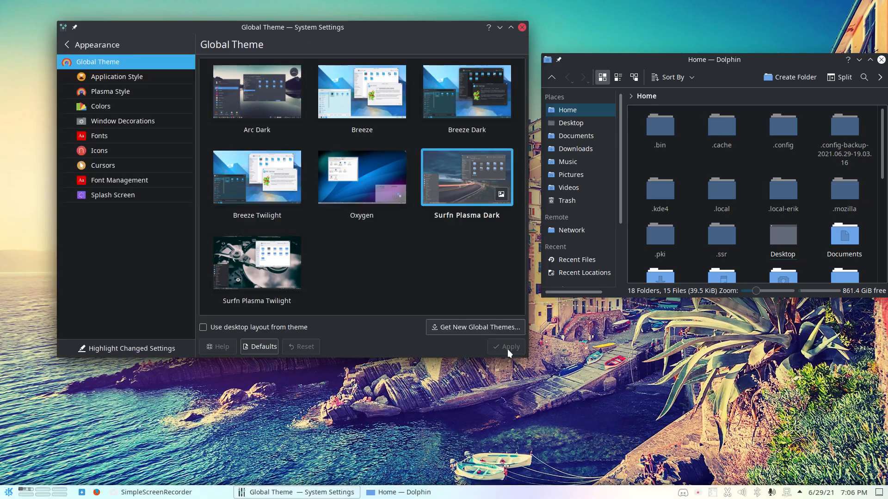
left_click(294, 273)
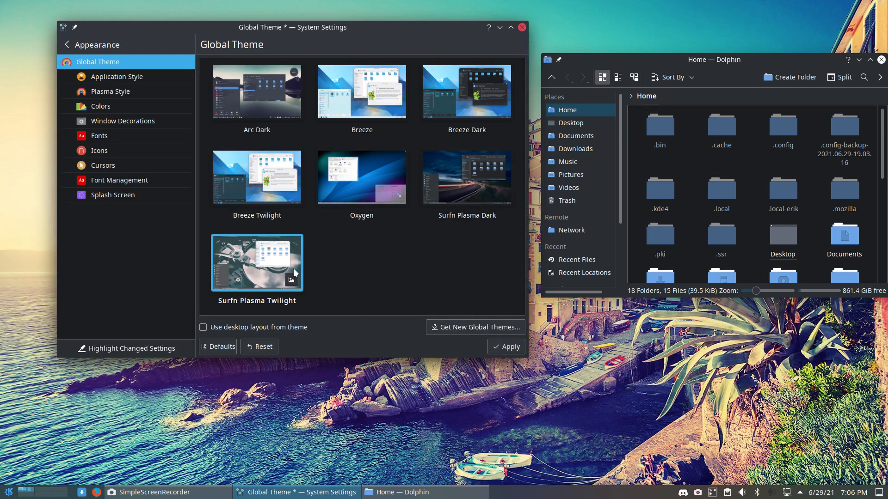
left_click(510, 347)
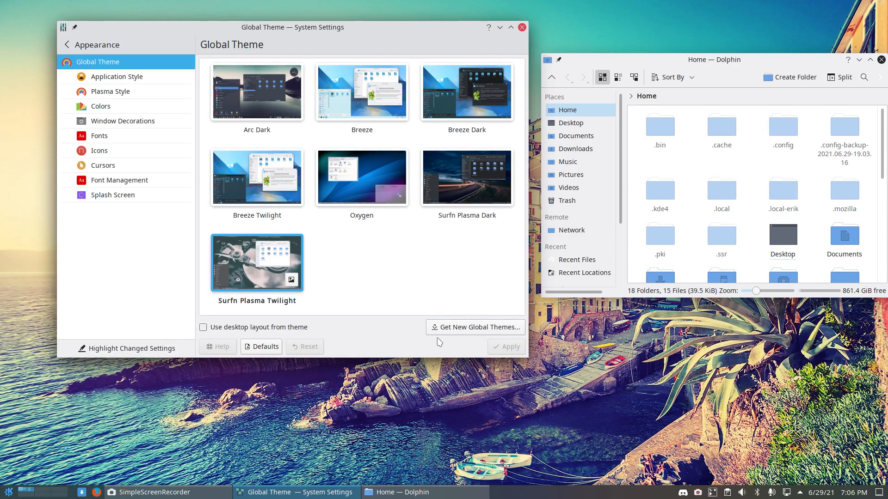
Step: Examine how the application launcher and its System category look with the Surfn Plasma Twilight theme
left_click(9, 493)
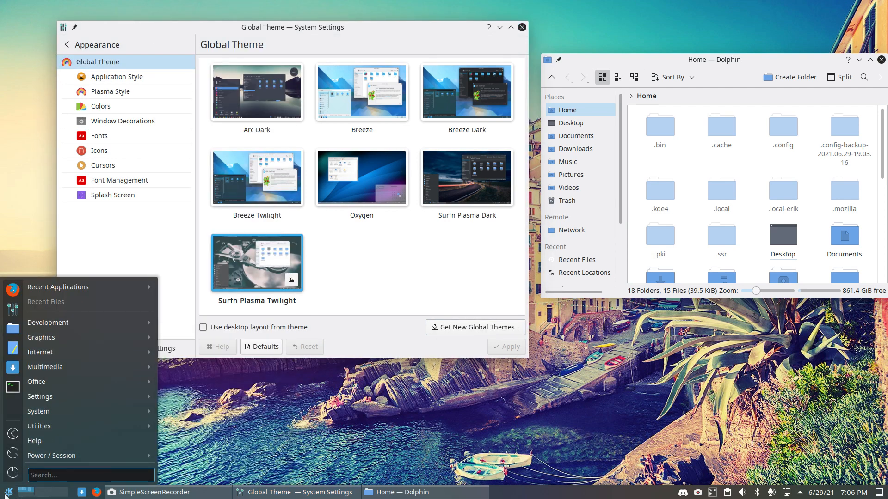
left_click(392, 283)
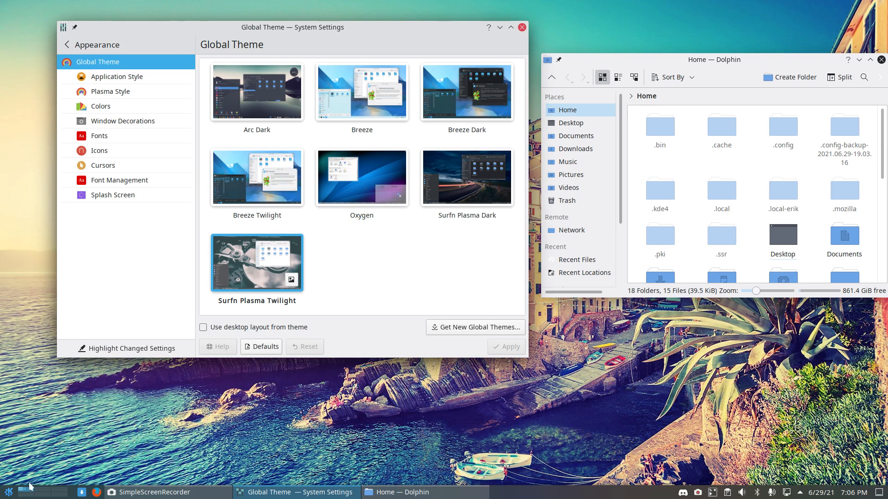
left_click(8, 492)
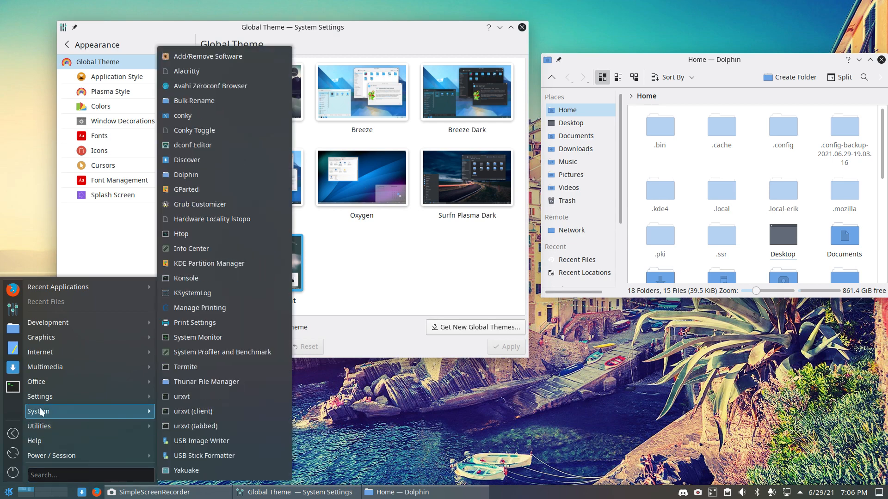
mouse_move(43, 381)
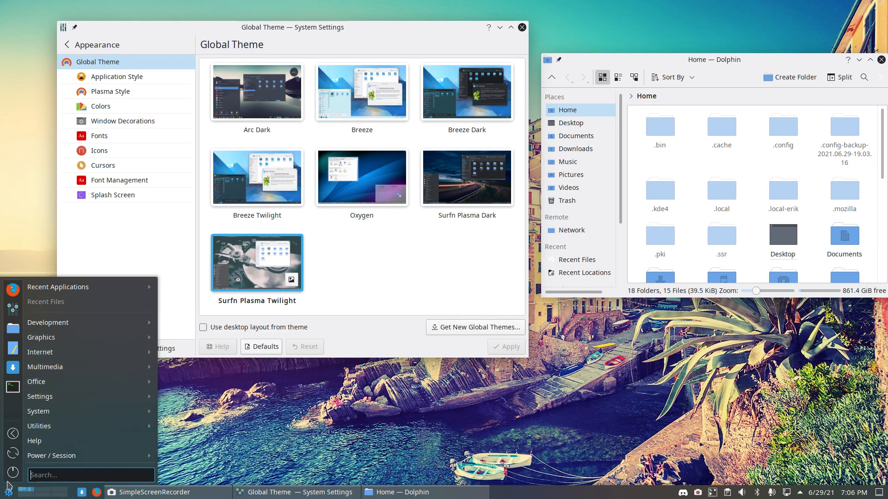
left_click(400, 296)
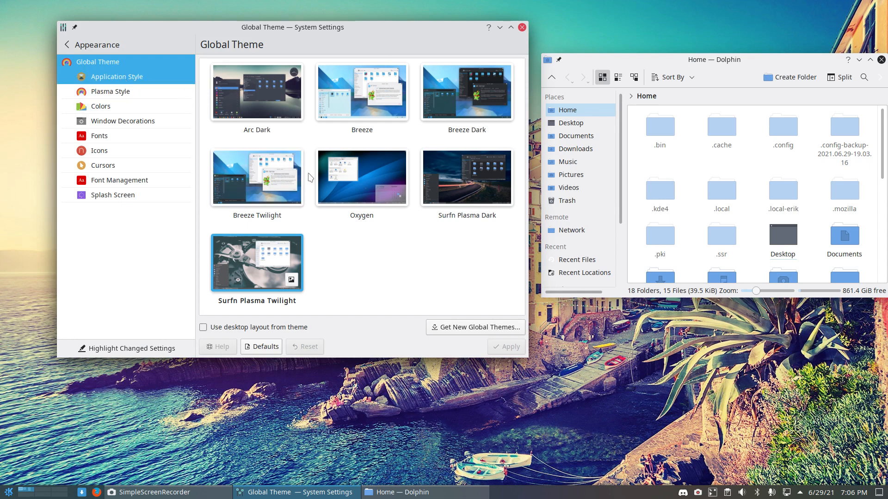
Step: Try out the Fusion application style followed by Oxygen, applying each one
left_click(474, 155)
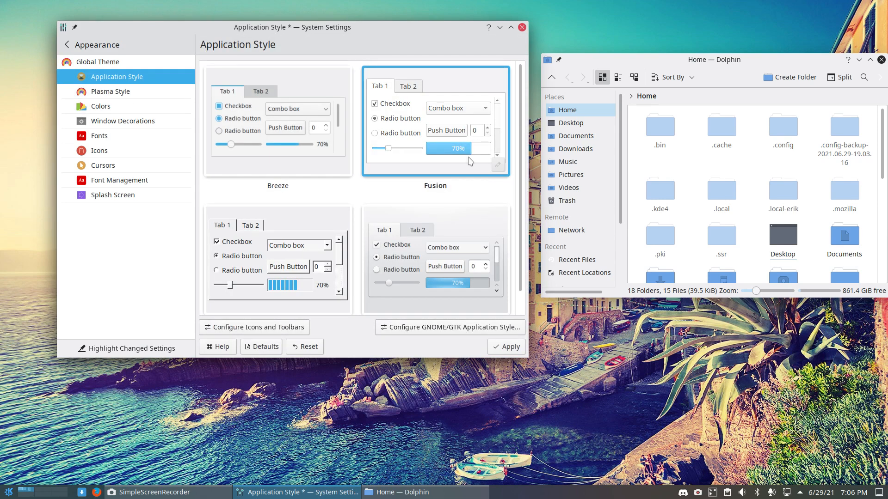
left_click(507, 346)
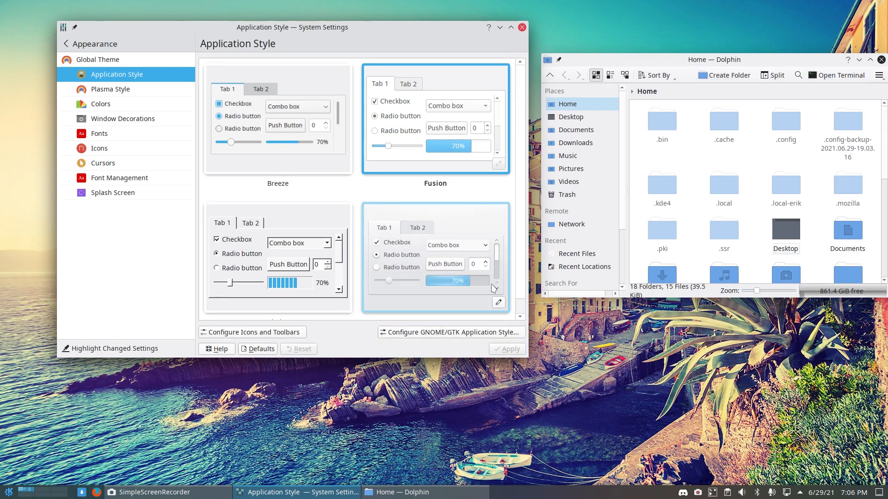
left_click(469, 265)
left_click(492, 350)
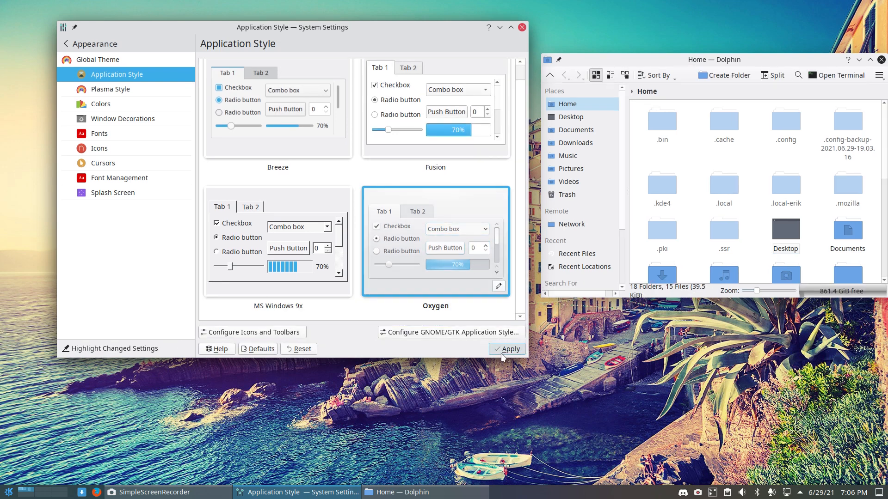
Step: Try out the MS Windows 9x application style, and return the application style to Breeze
left_click(314, 214)
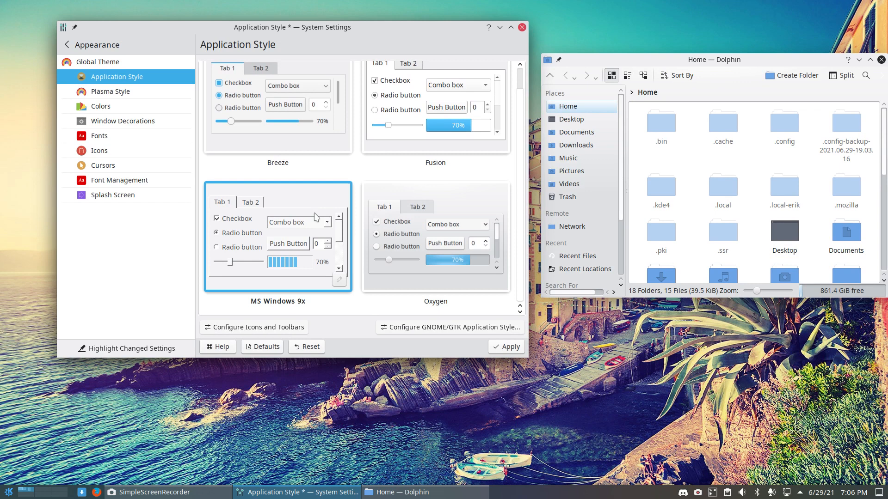
left_click(509, 347)
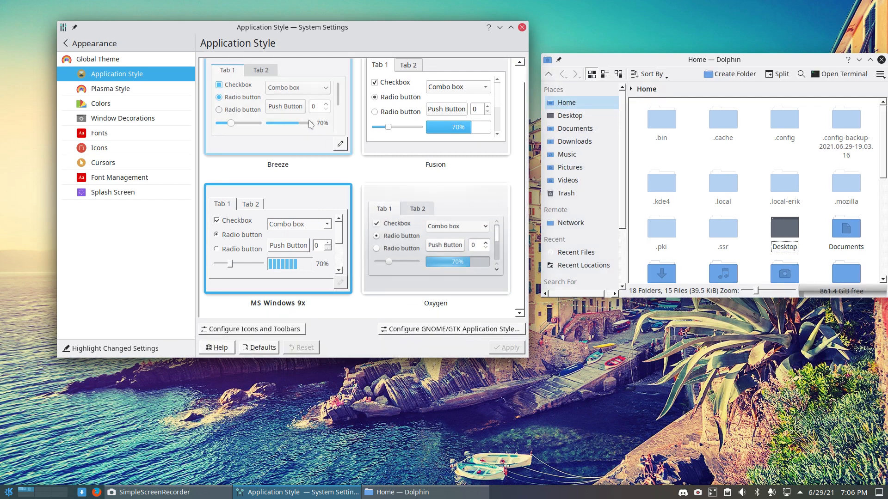
left_click(324, 134)
left_click(496, 347)
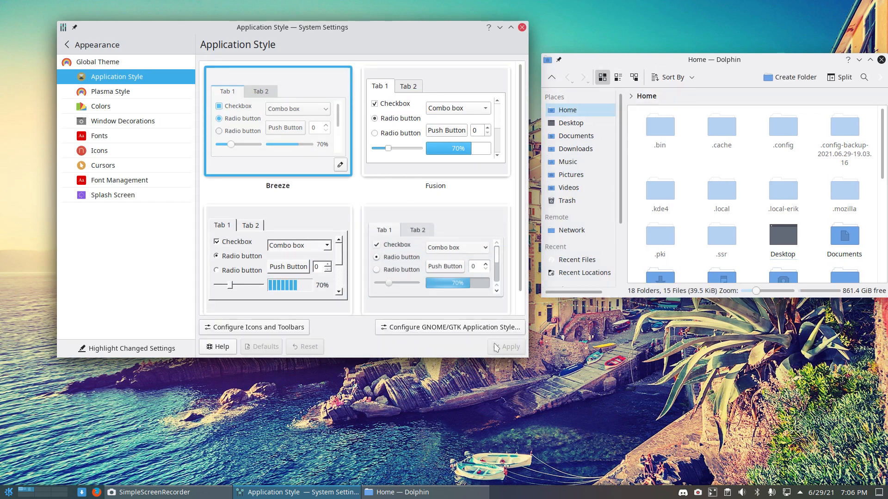
Step: Set the Plasma Style to Air and apply it
left_click(154, 92)
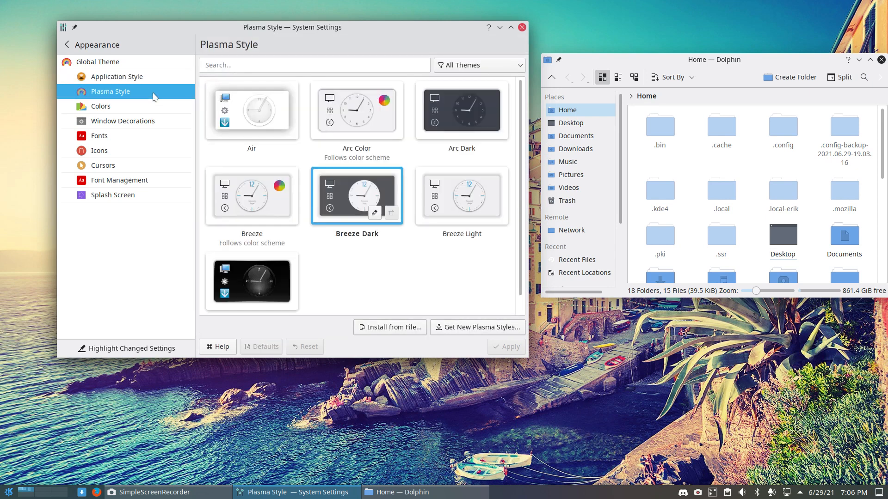
left_click(236, 114)
left_click(504, 347)
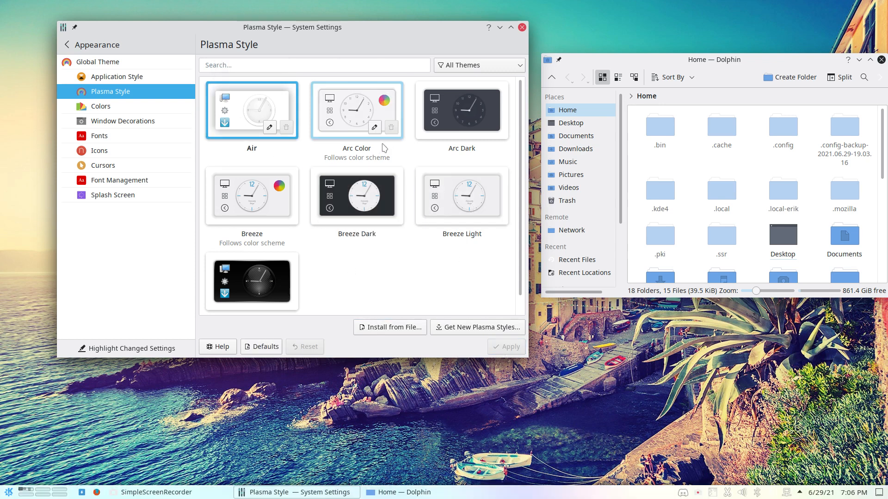
Step: Check the application launcher's look under the Air style, and apply the Arc Color Plasma Style
left_click(8, 493)
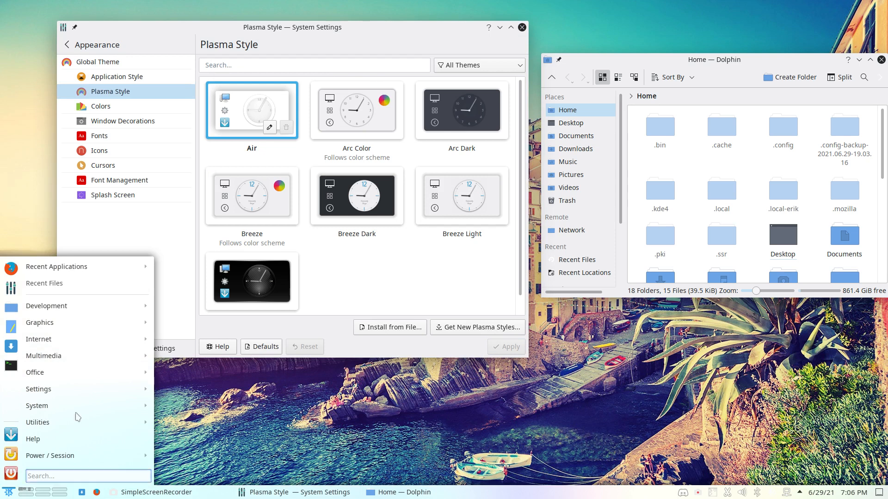
left_click(376, 121)
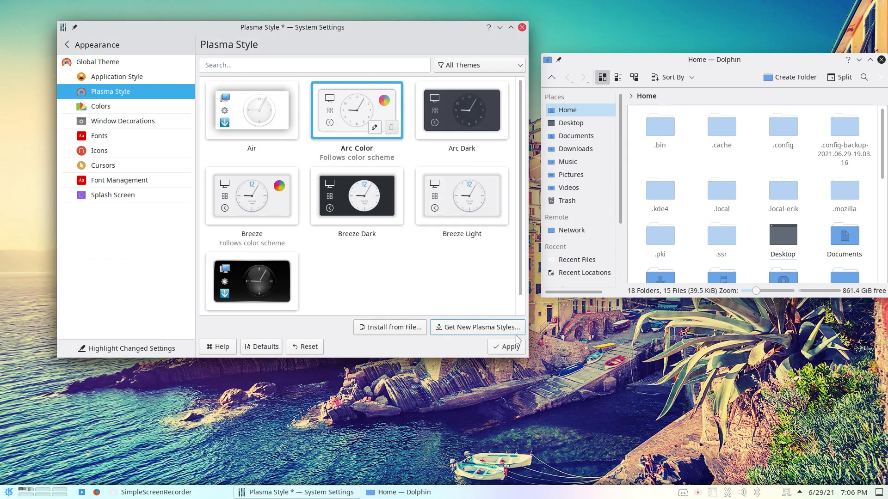
left_click(509, 346)
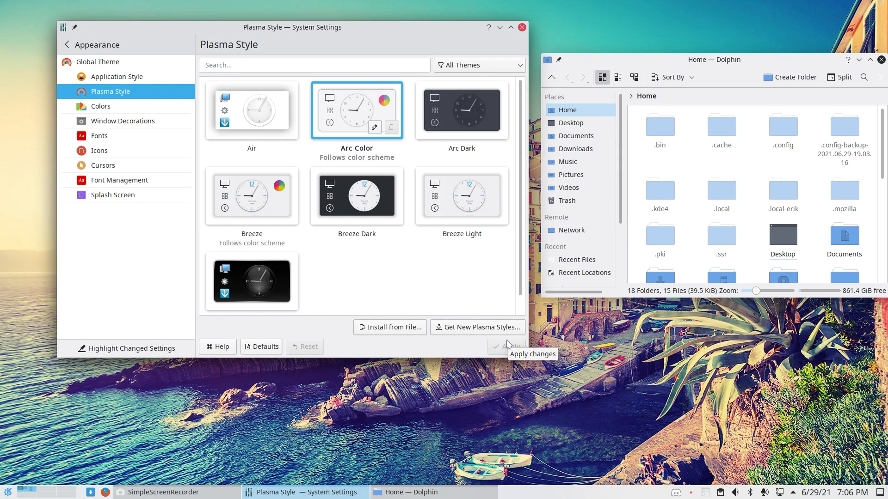
Step: Apply the Arc Dark Plasma Style and check how the application launcher looks with it
left_click(469, 131)
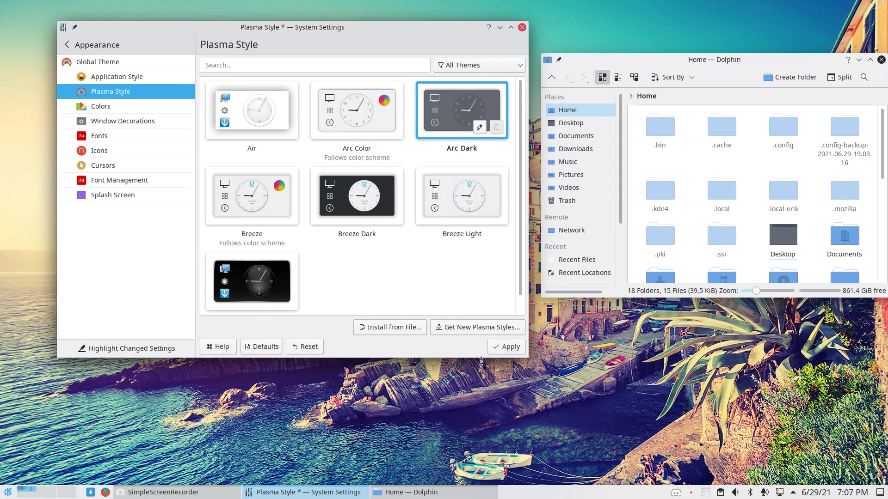
left_click(495, 351)
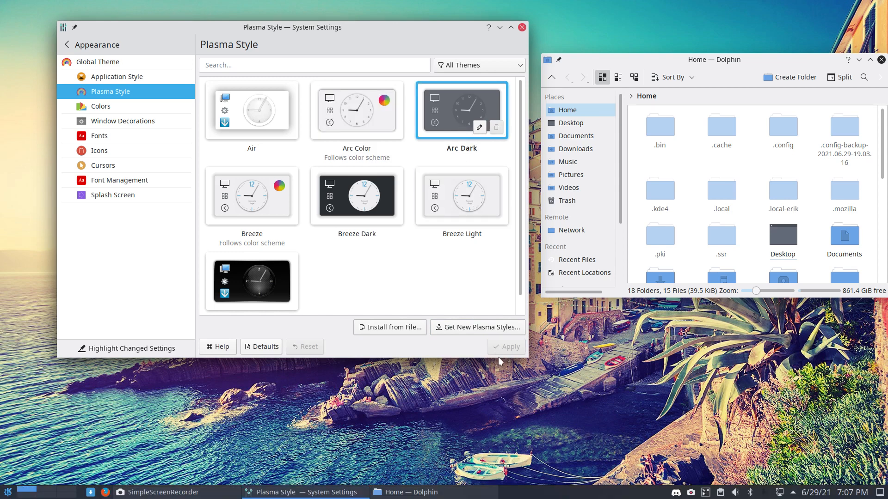
left_click(8, 492)
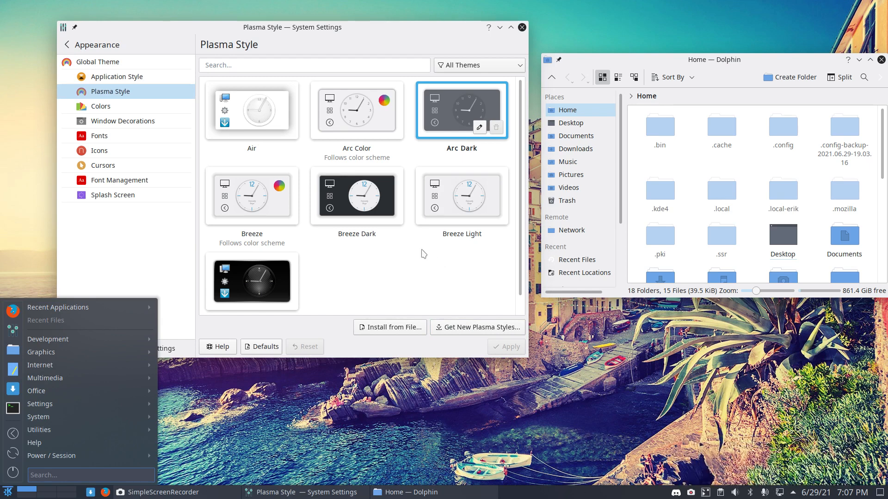
Step: Try out the Breeze, Breeze Dark and Breeze Light Plasma Styles, applying each one in turn
left_click(263, 197)
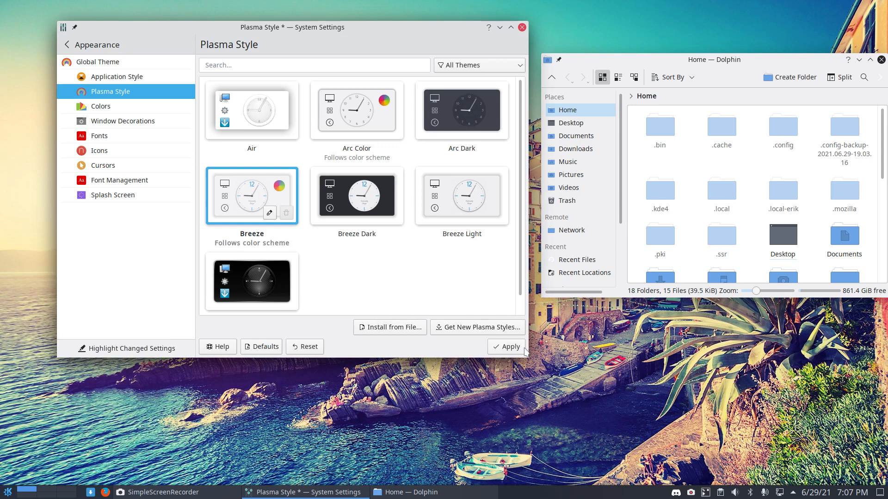
left_click(494, 351)
left_click(356, 199)
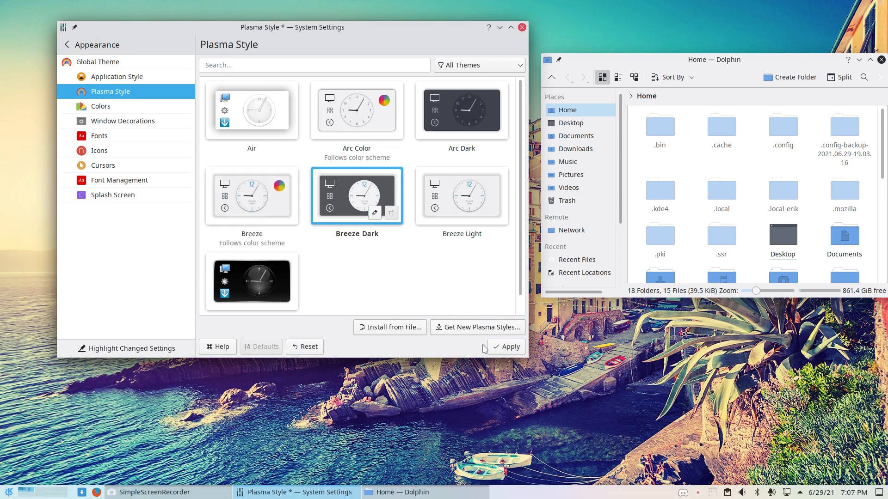
left_click(495, 351)
left_click(446, 203)
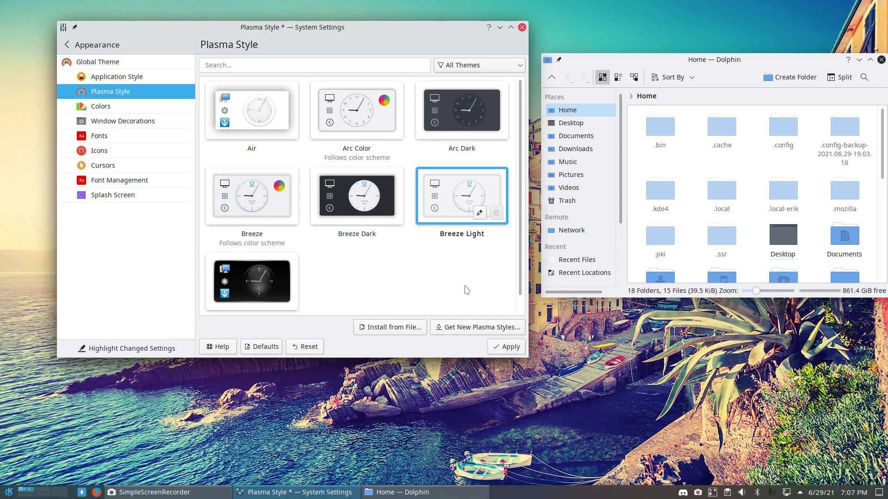
left_click(498, 350)
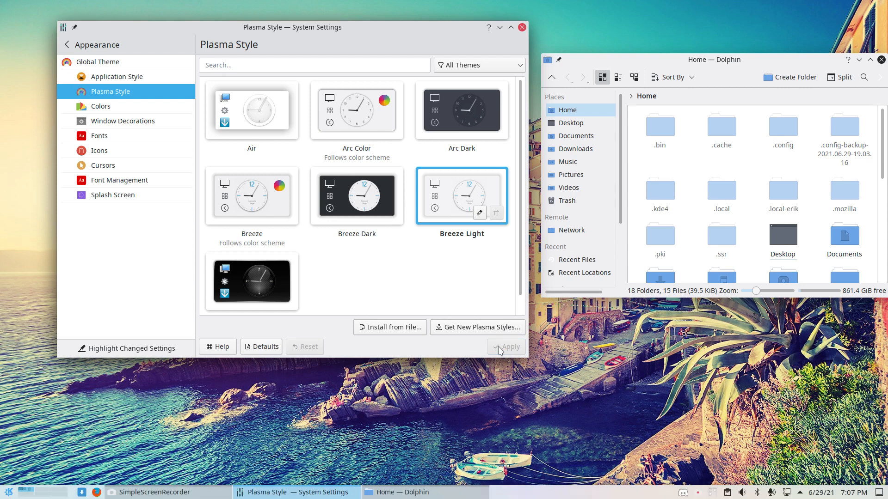
Step: Try out the Oxygen Plasma Style, and set the Plasma Style to Breeze Dark
left_click(251, 278)
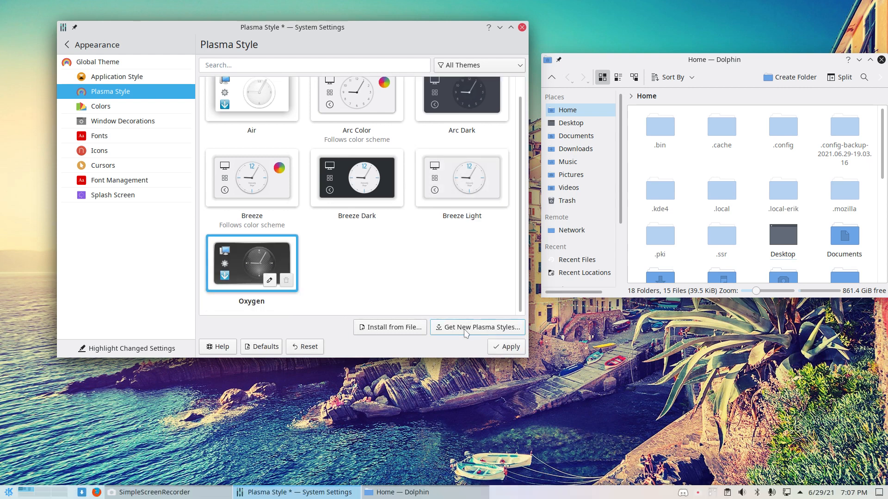
left_click(507, 348)
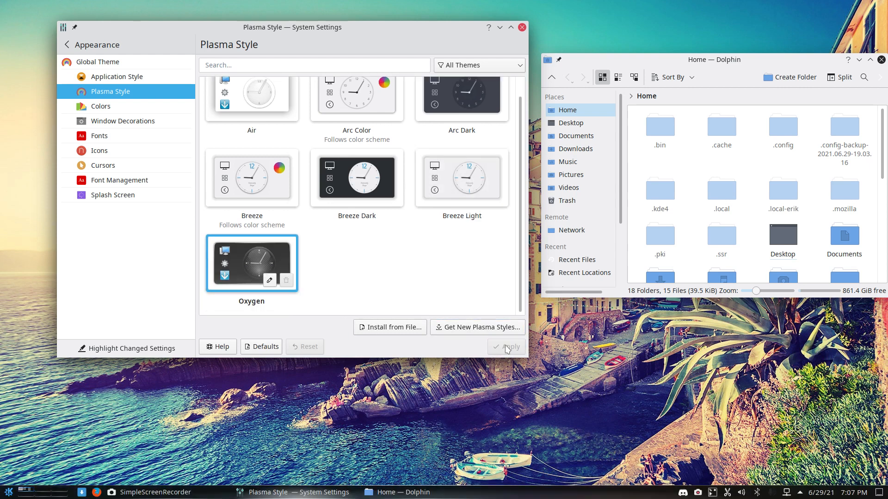
left_click(360, 206)
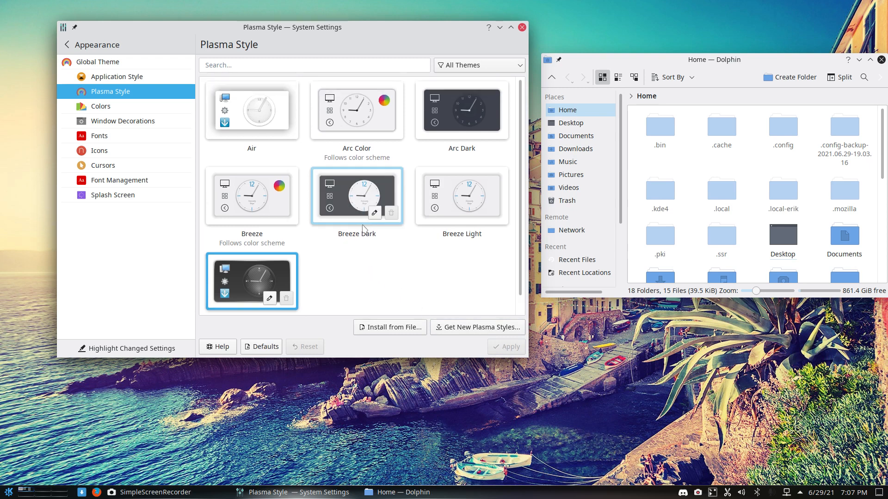
left_click(507, 347)
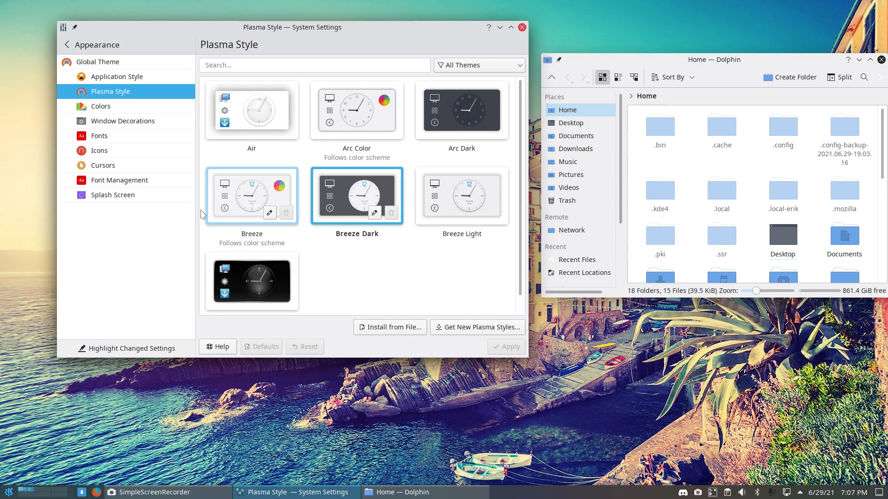
Step: Try out the Breeze color scheme followed by Breeze Dark, applying each one
left_click(138, 104)
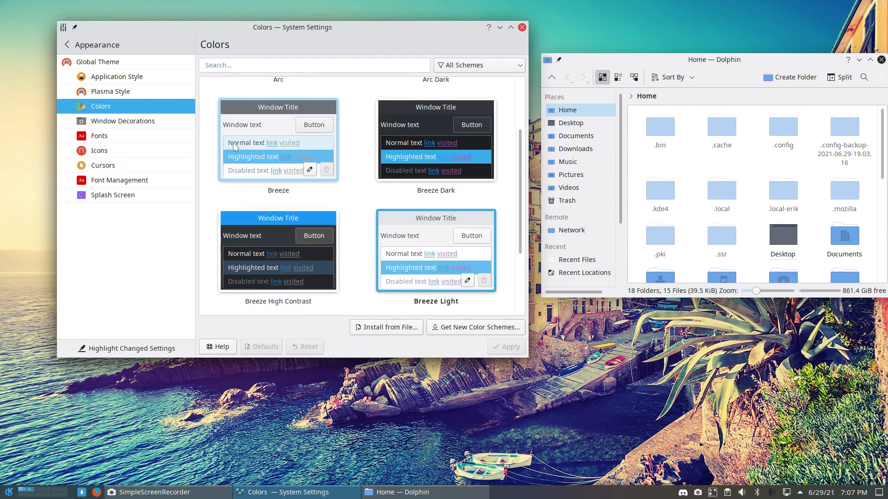
left_click(278, 138)
left_click(506, 348)
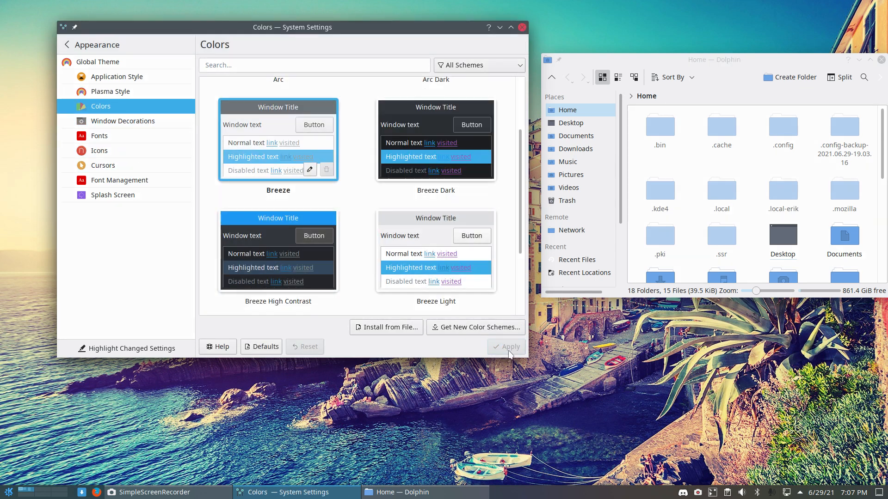
left_click(410, 128)
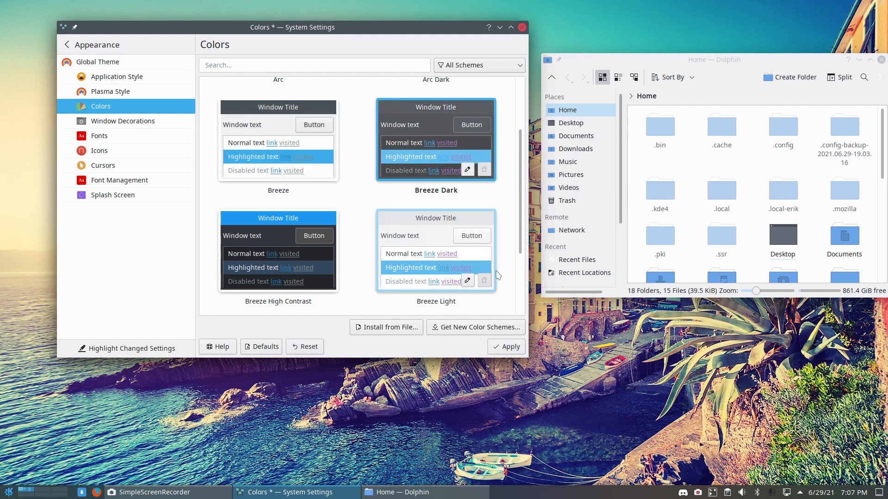
left_click(508, 348)
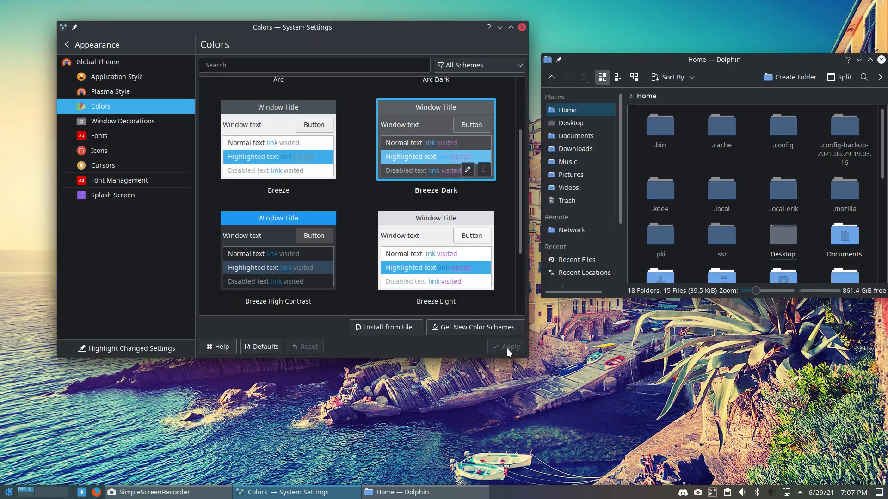
Step: Try out the Breeze High Contrast color scheme, and return the colors to Breeze Light
left_click(329, 263)
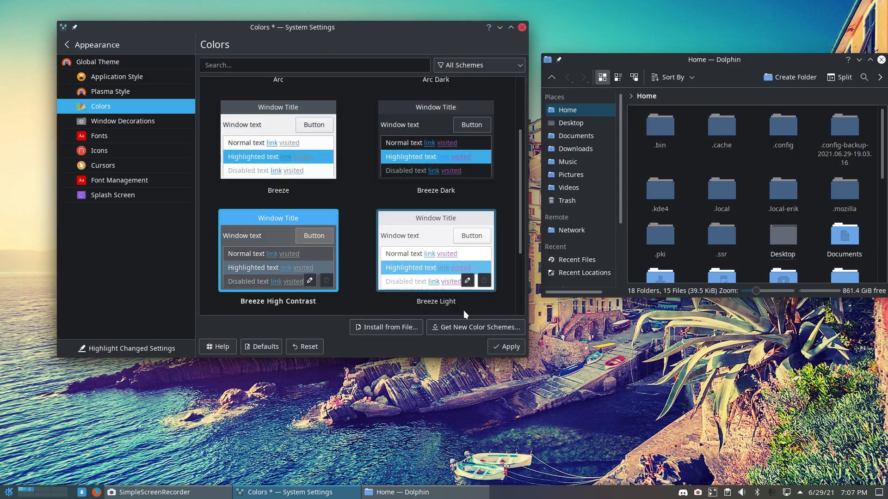
left_click(475, 306)
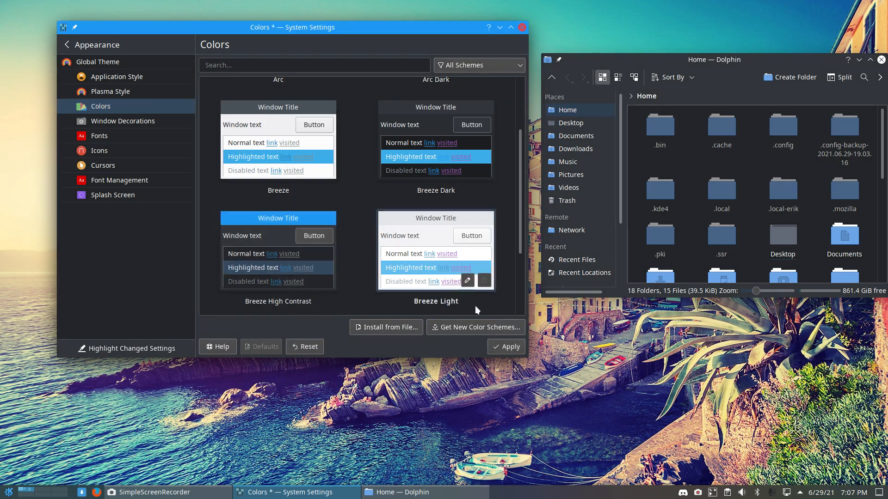
left_click(508, 346)
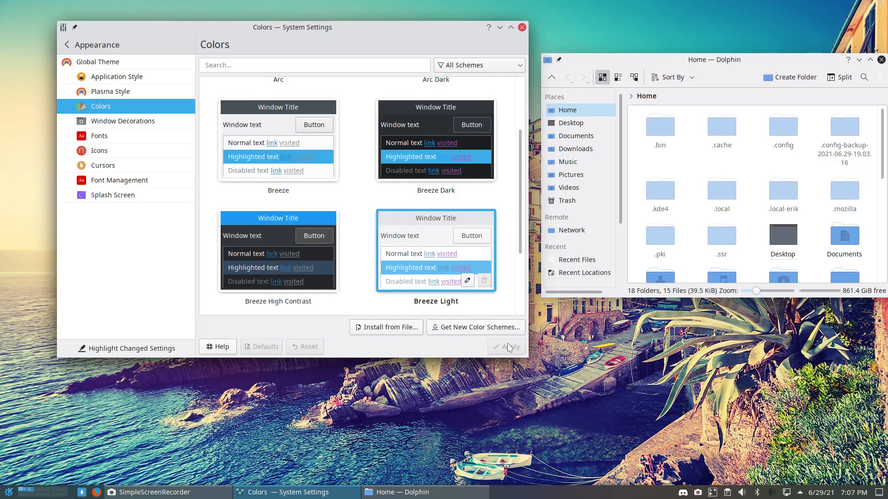
Step: Apply the Oxygen color scheme followed by Oxygen Cold, and check the Dolphin window's active title bar
key("Right")
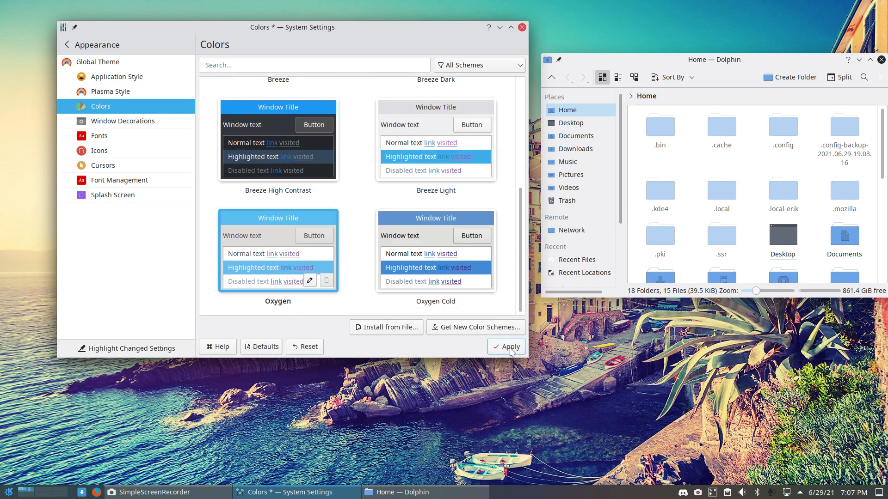
left_click(510, 348)
key("Right")
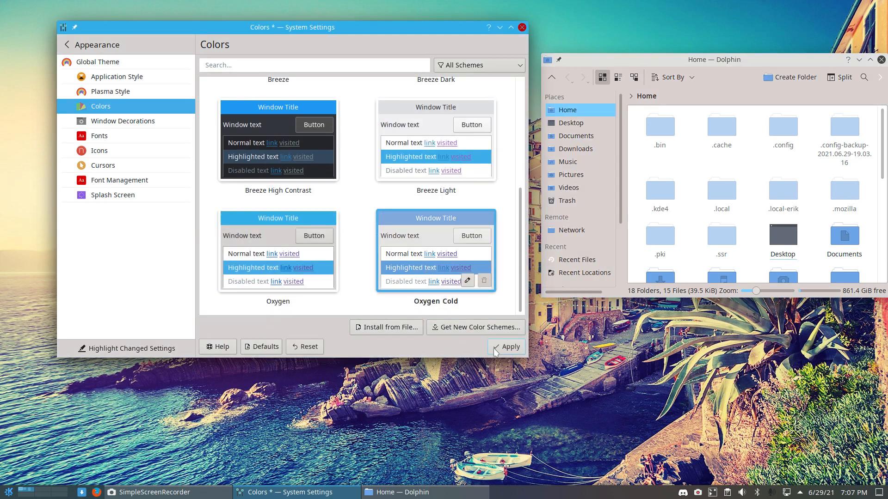
left_click(496, 352)
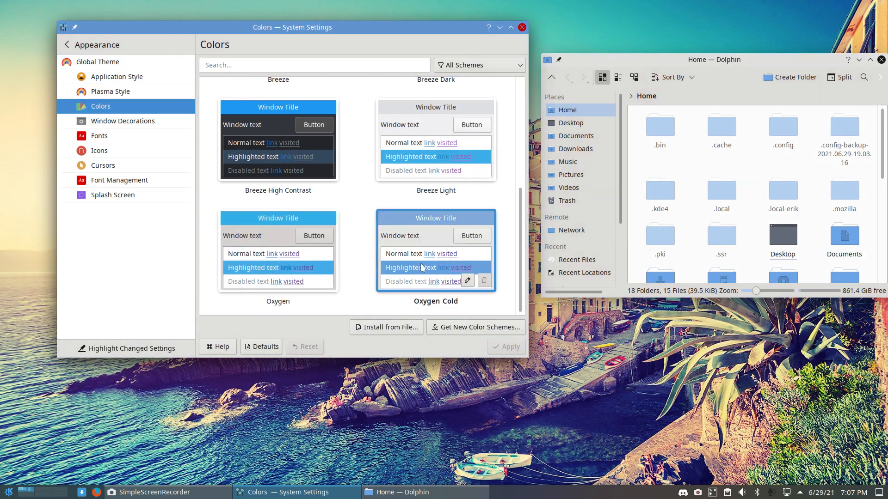
left_click(638, 63)
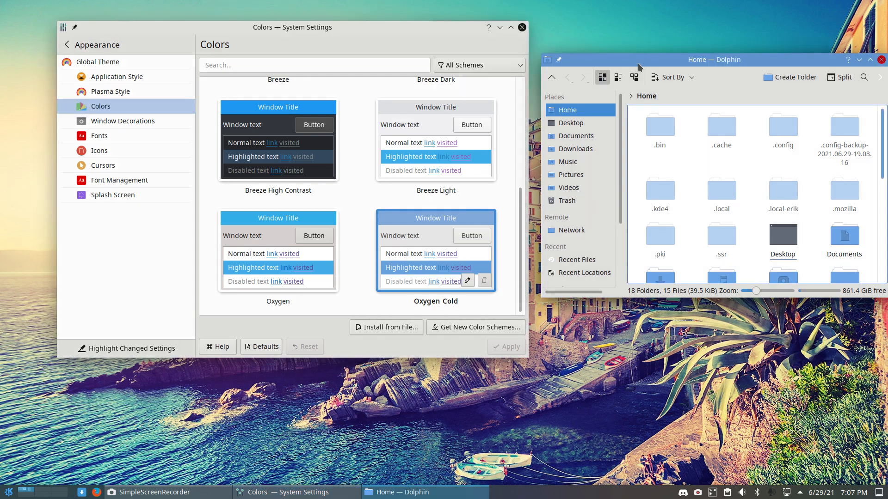
Step: Set the window decorations to the Oxygen theme and apply it
left_click(147, 122)
left_click(402, 161)
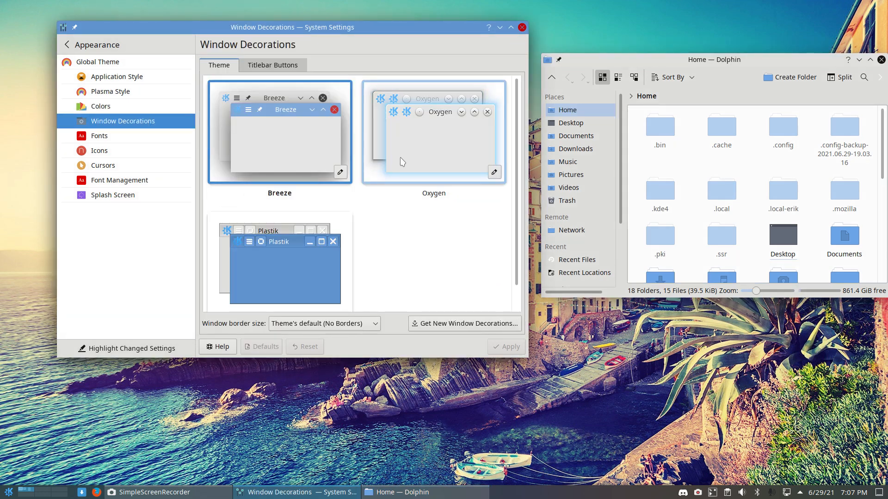
left_click(518, 351)
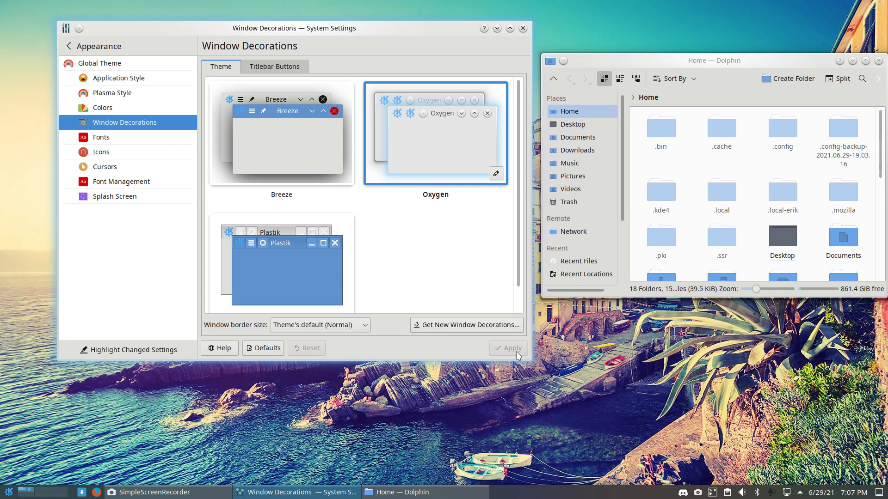
Step: Apply the Plastik window decoration and compare the active and inactive title bars of System Settings and Dolphin
left_click(306, 277)
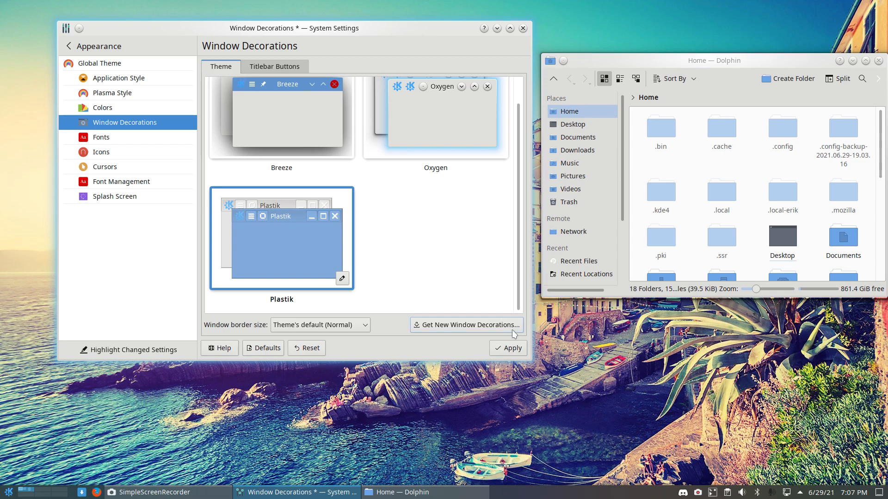
left_click(510, 343)
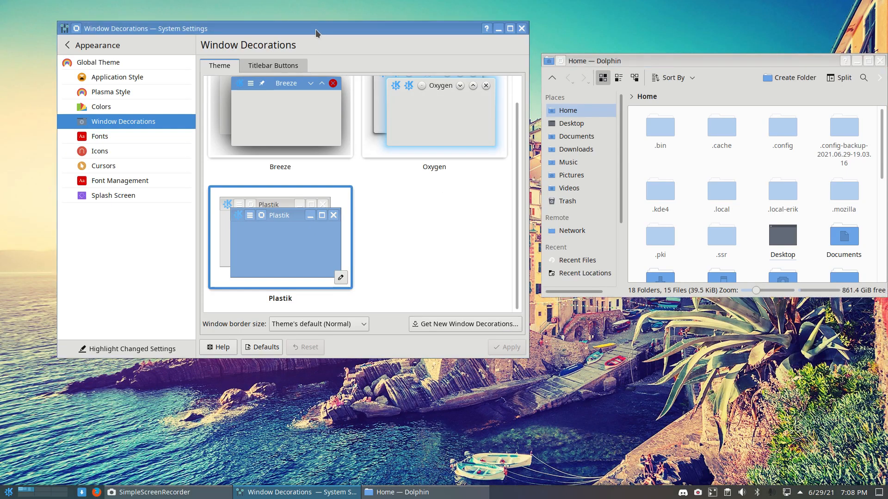
left_click(602, 63)
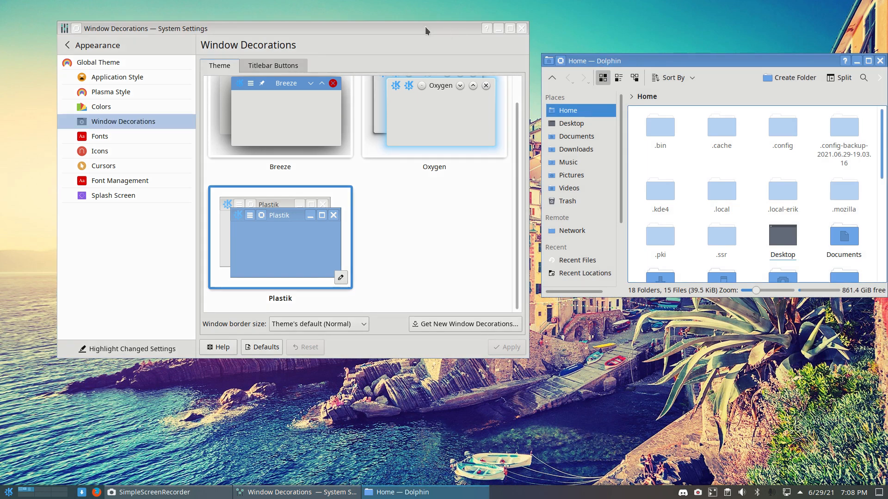
left_click(426, 30)
left_click(601, 63)
Step: Set the window decorations back to Breeze, apply the change and check the System Settings title bar
left_click(319, 109)
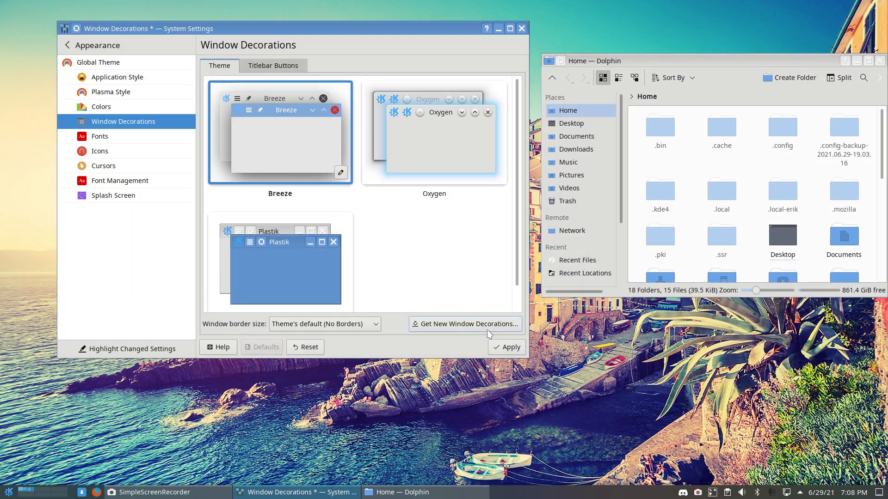
left_click(504, 347)
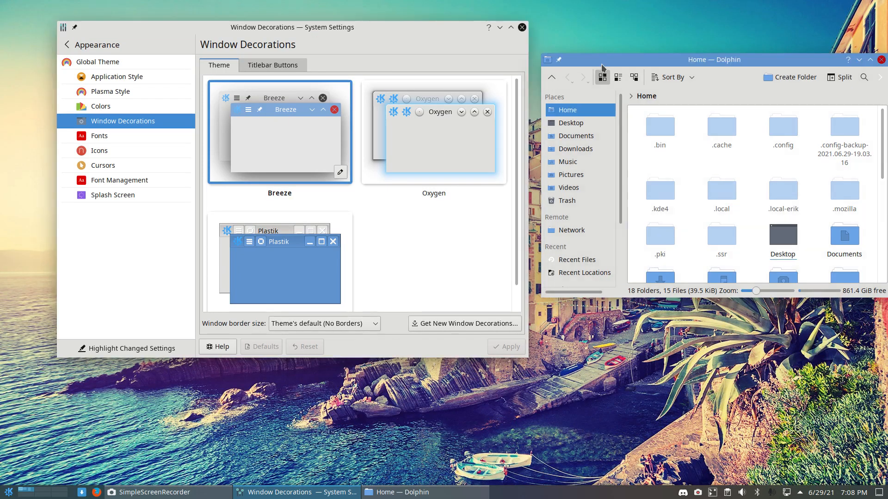
left_click(372, 29)
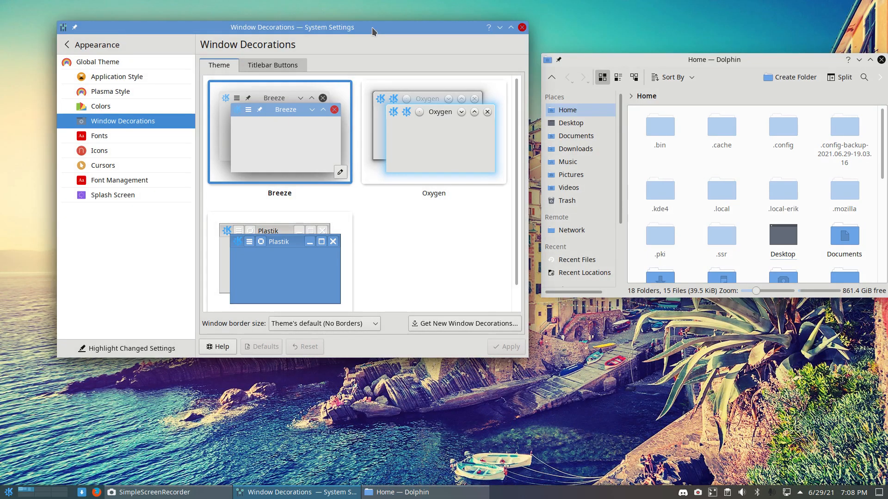
Step: Open the font settings, start adjusting all fonts at once and choose Hack as the font family
left_click(119, 141)
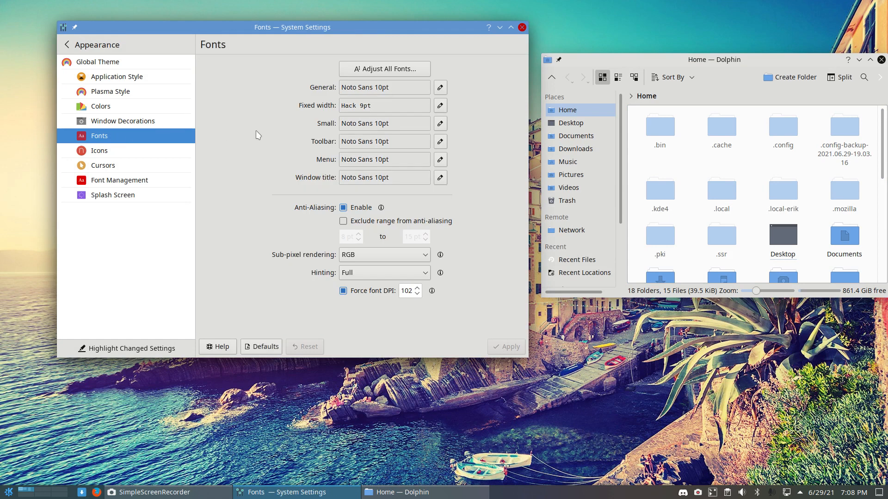
left_click(361, 72)
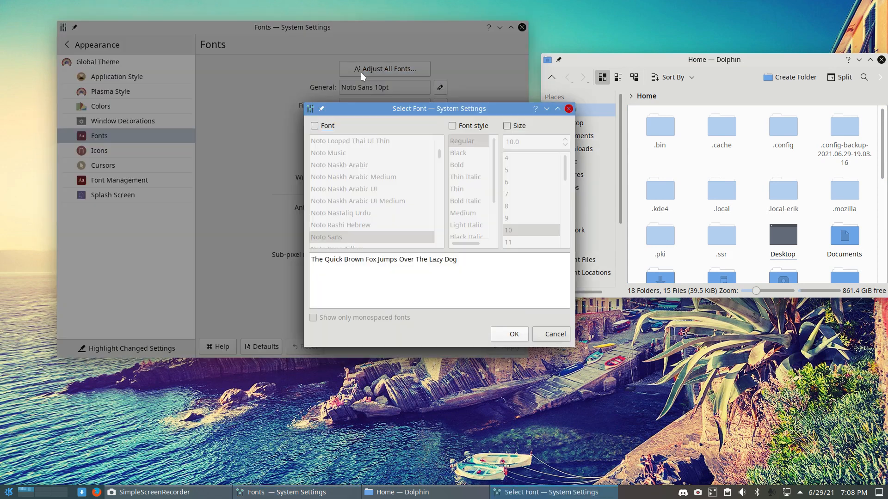
left_click(330, 128)
scroll(439, 169, "down", 10)
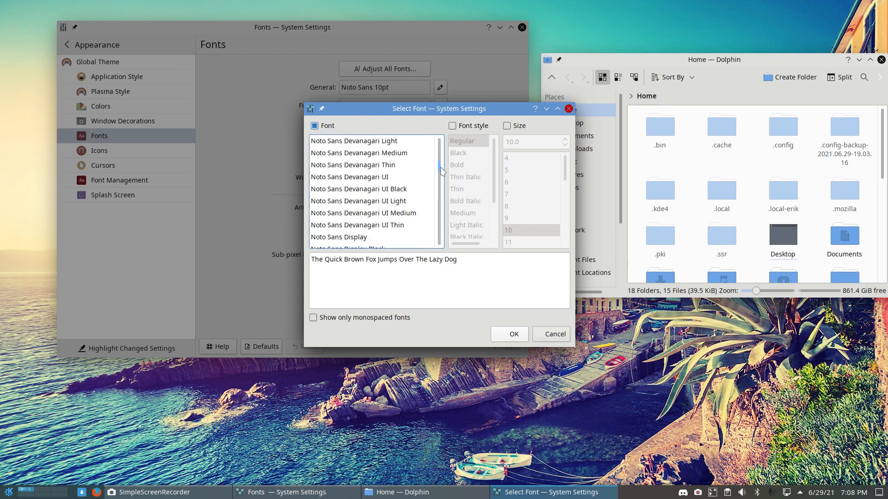
left_click_drag(441, 171, 443, 146)
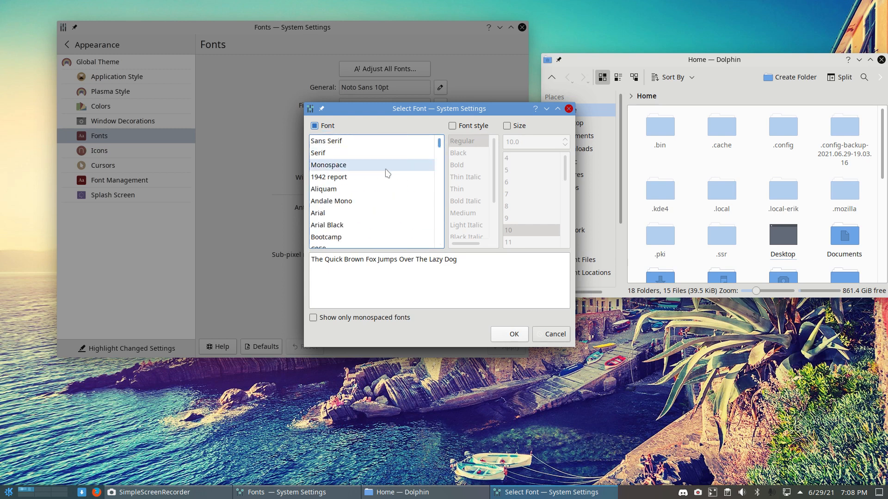
scroll(382, 175, "down", 5)
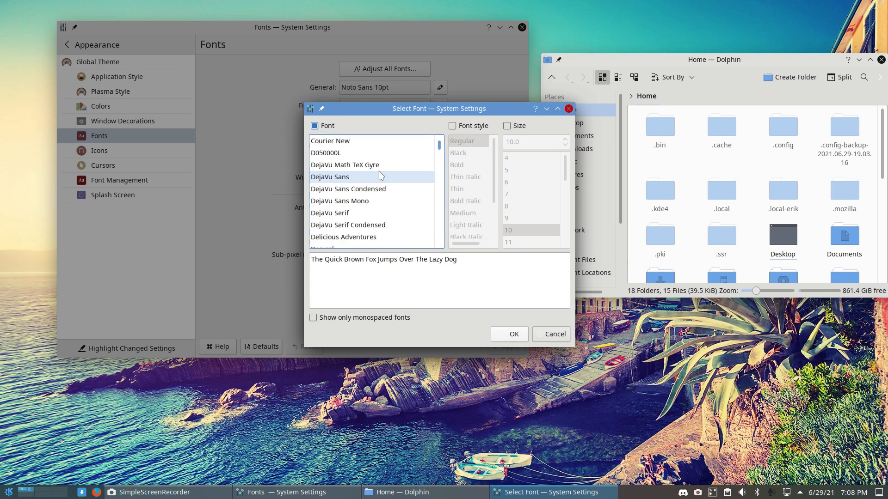
scroll(382, 175, "down", 20)
scroll(382, 175, "up", 20)
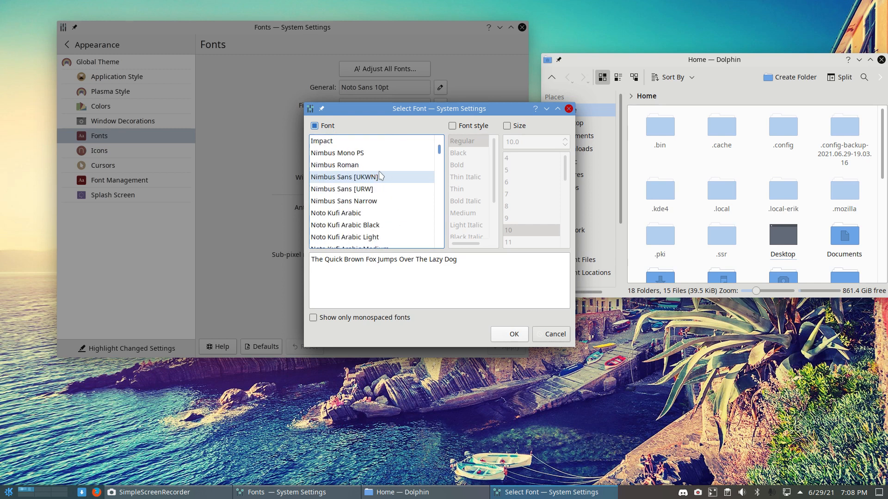
left_click(372, 189)
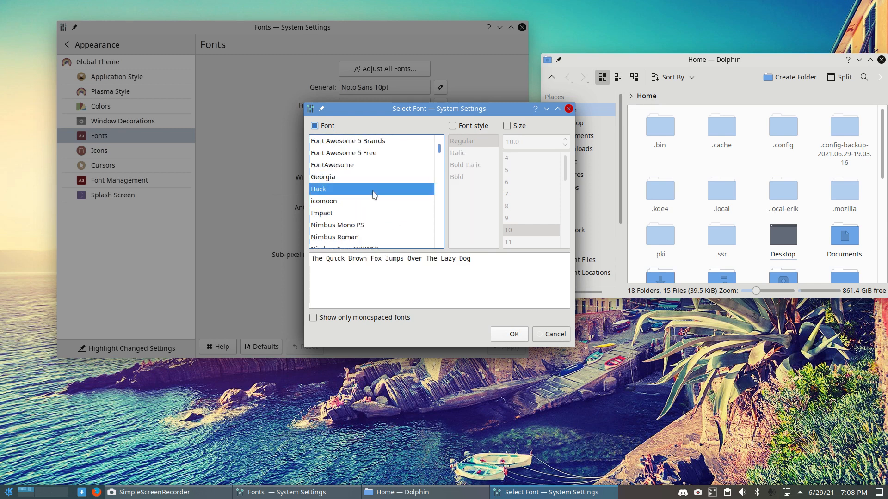
Step: Set the style of all fonts to Bold and the size to 12, apply it, and check the application launcher menu
left_click(456, 127)
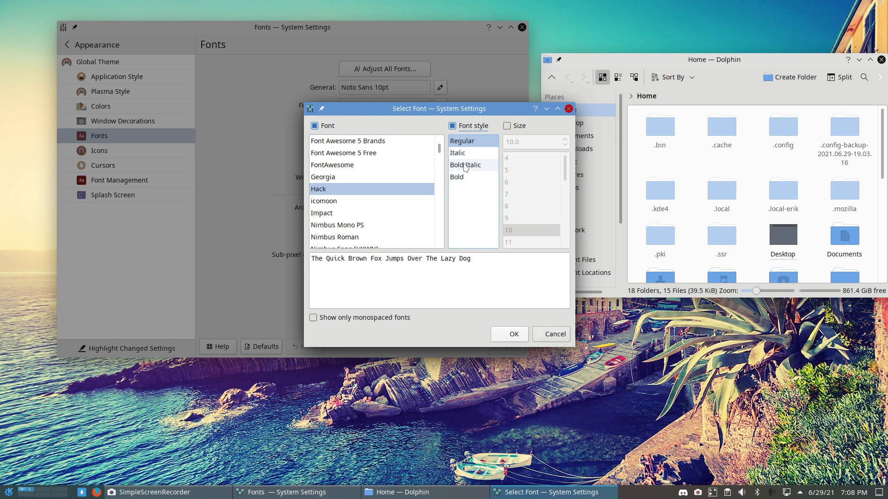
left_click(471, 180)
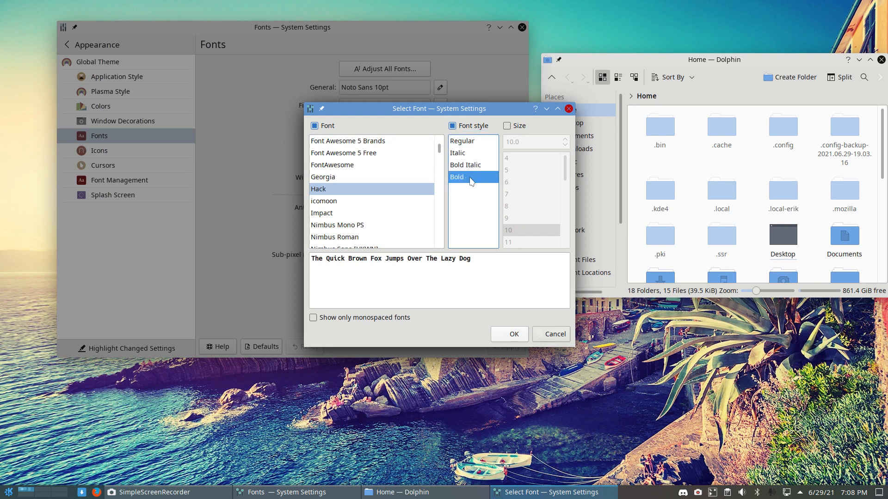
left_click(508, 126)
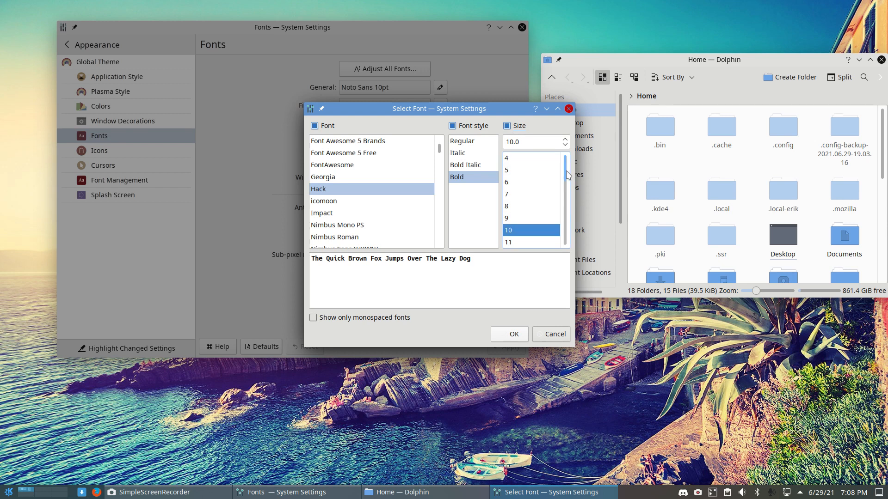
scroll(566, 182, "down", 1)
left_click(521, 231)
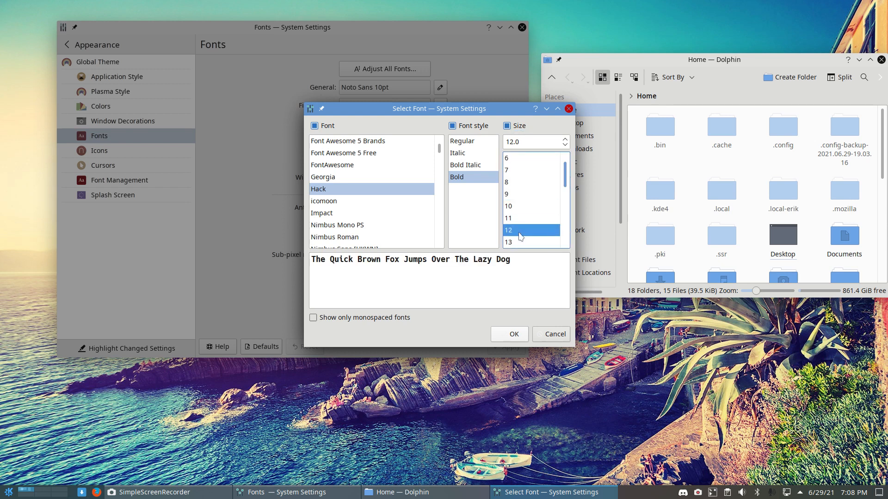
left_click(510, 334)
left_click(510, 347)
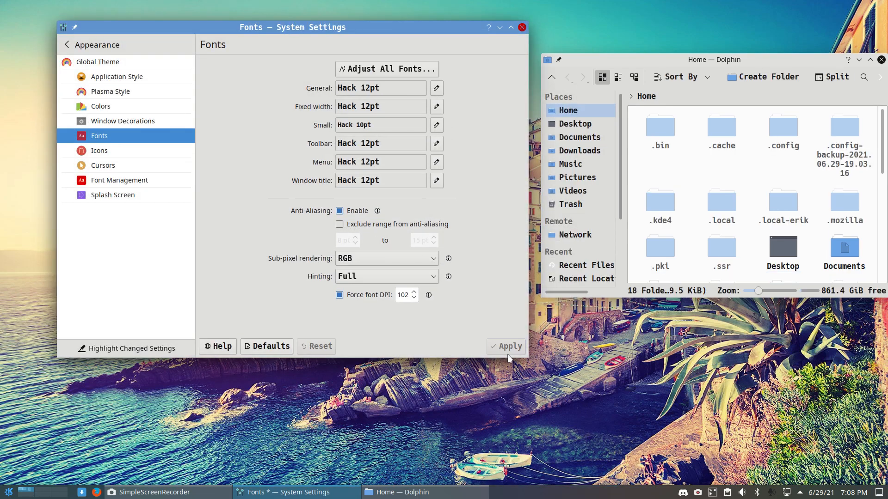
key("super")
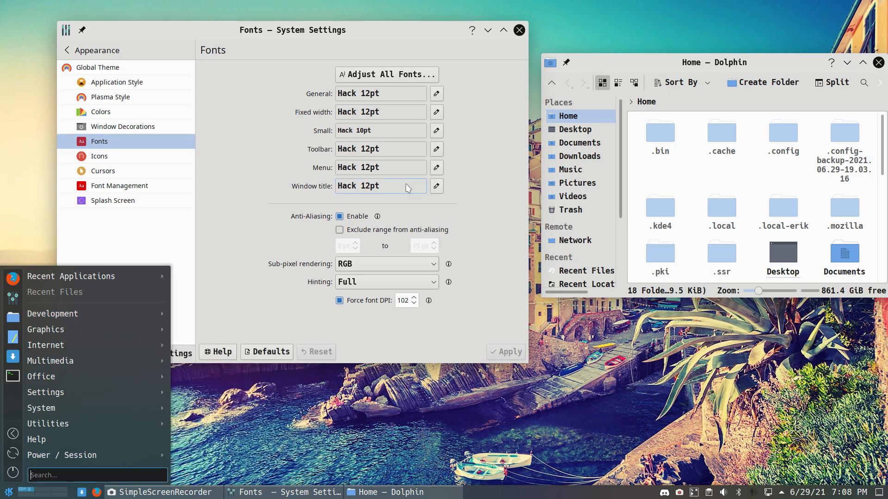
Step: Reduce the size of all fonts to 11, apply the change and check the application launcher menu
left_click(396, 75)
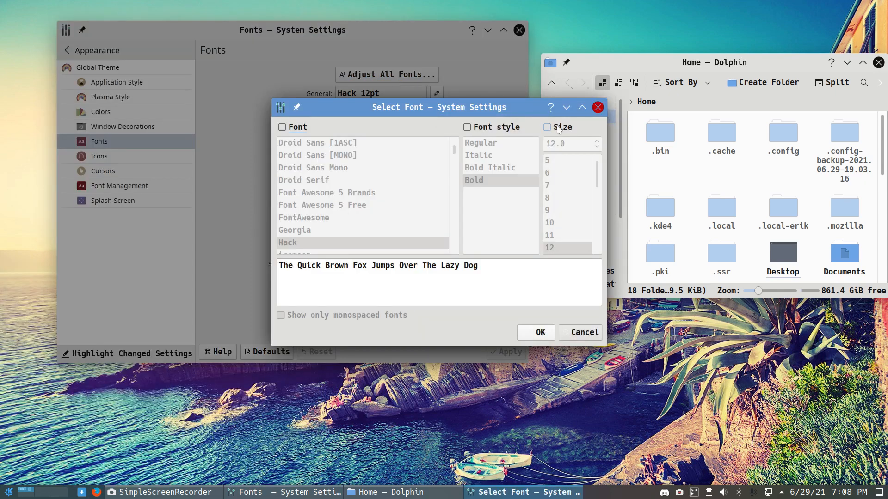
left_click(548, 127)
left_click(559, 236)
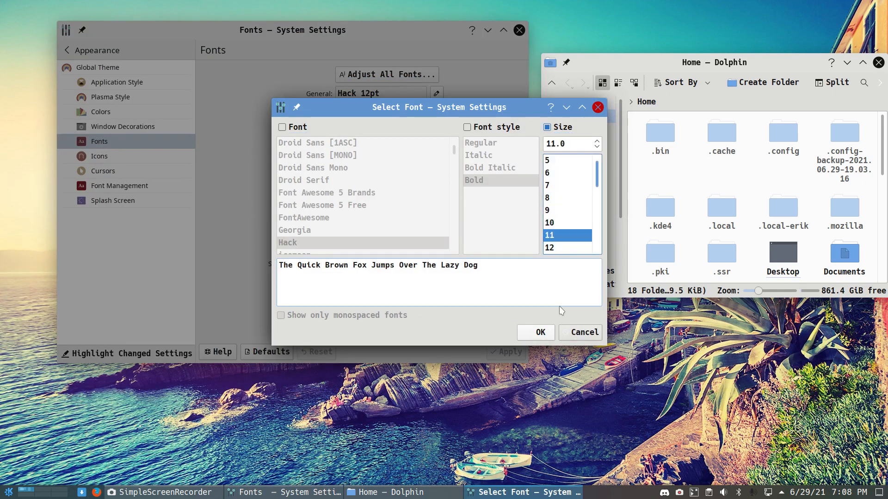
left_click(540, 333)
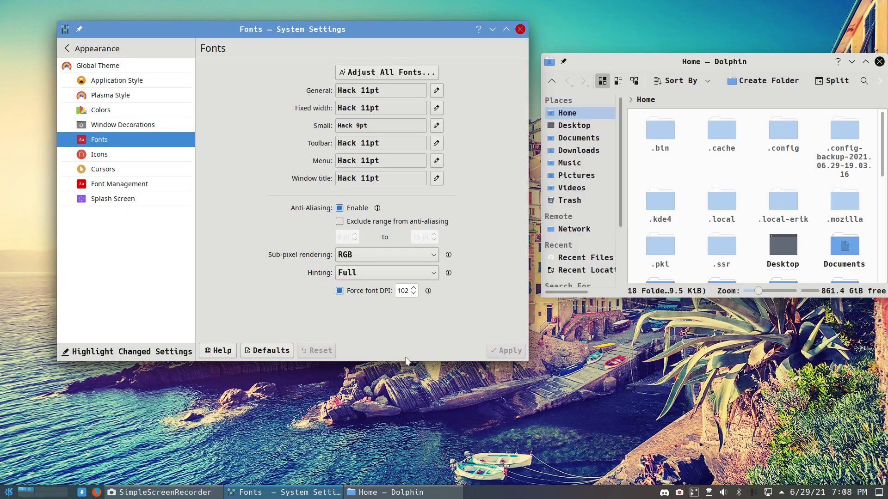
left_click(8, 492)
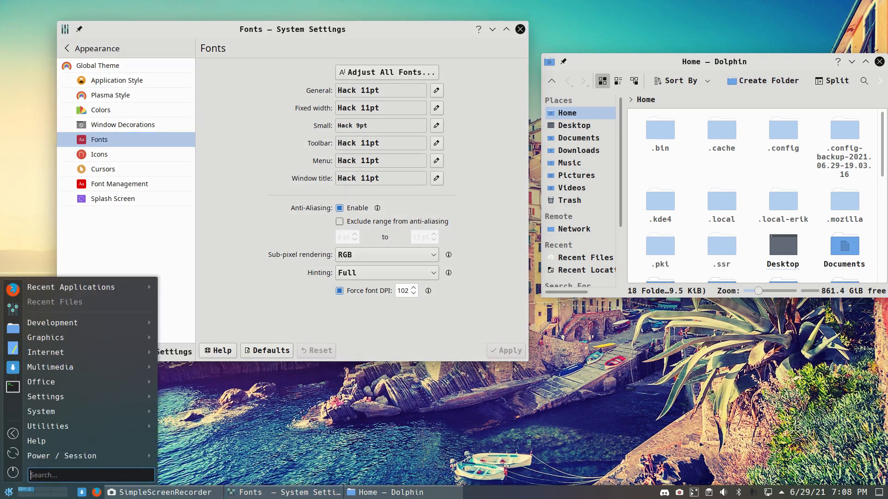
Step: Change the style of all fonts to Regular, apply it, and check the application launcher menu
left_click(427, 76)
left_click(489, 133)
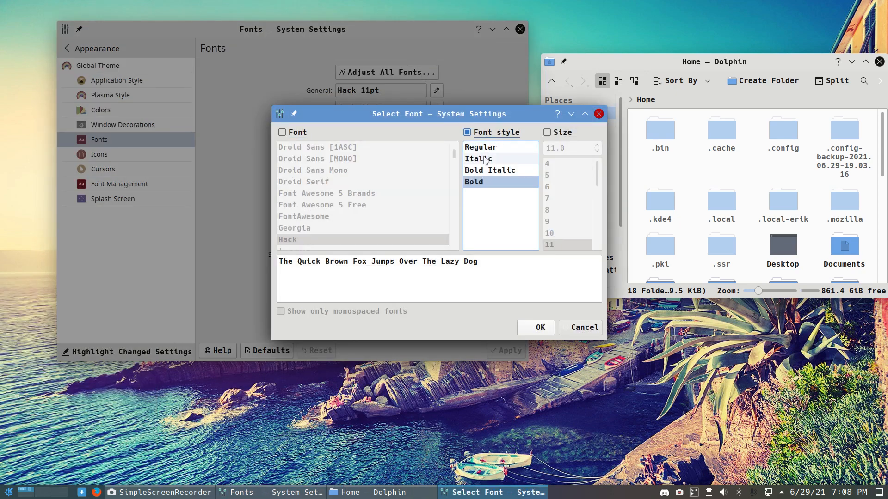
left_click(540, 327)
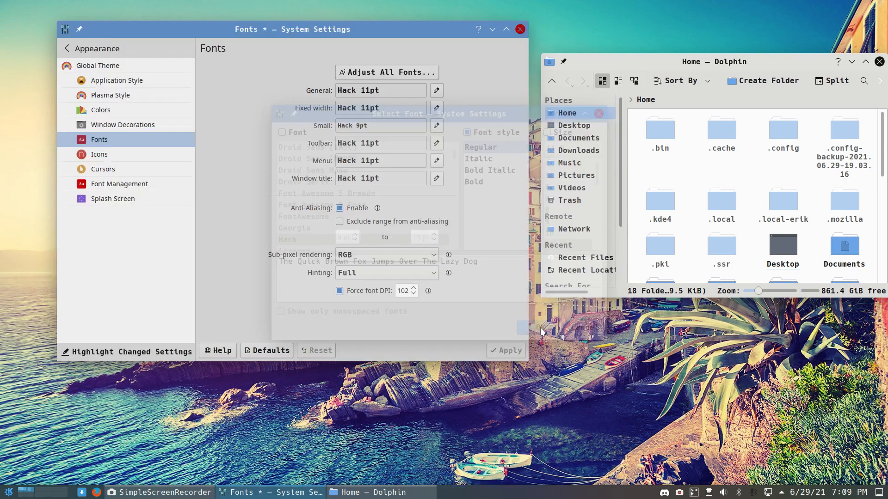
left_click(512, 350)
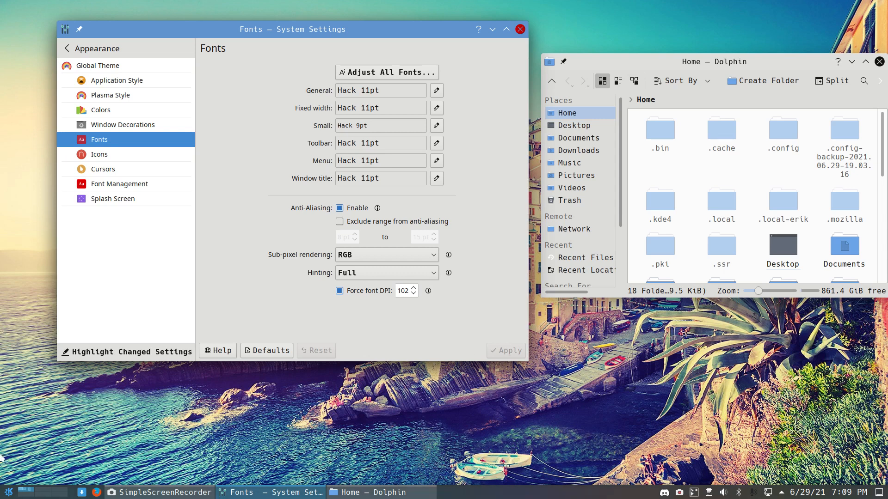
left_click(9, 492)
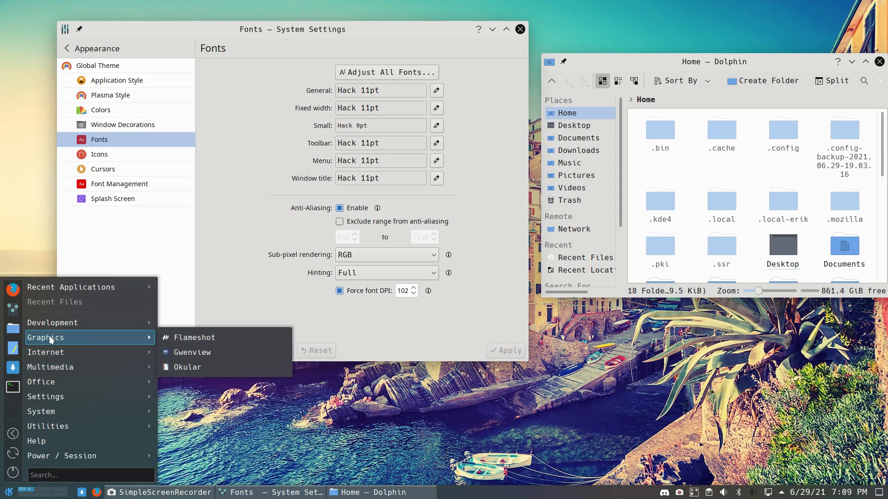
left_click(219, 161)
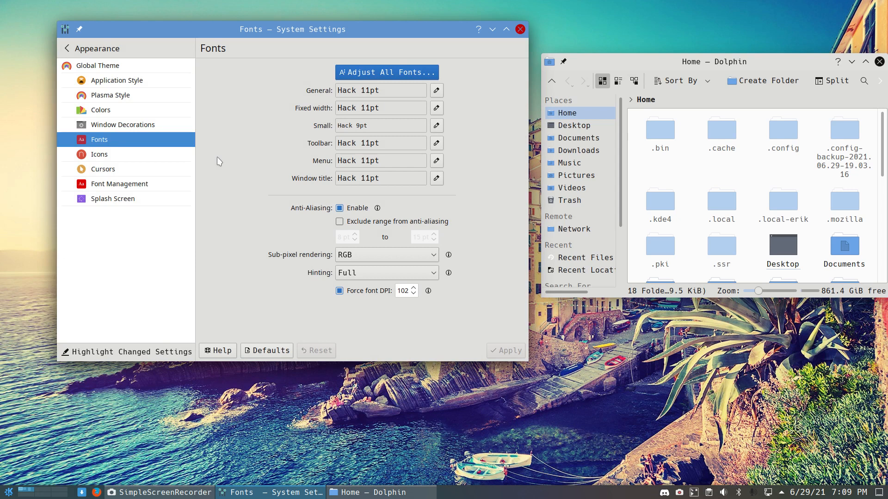
Step: Look at the installed icon themes, and set the cursor theme to Bibata-Modern-Ice
left_click(158, 161)
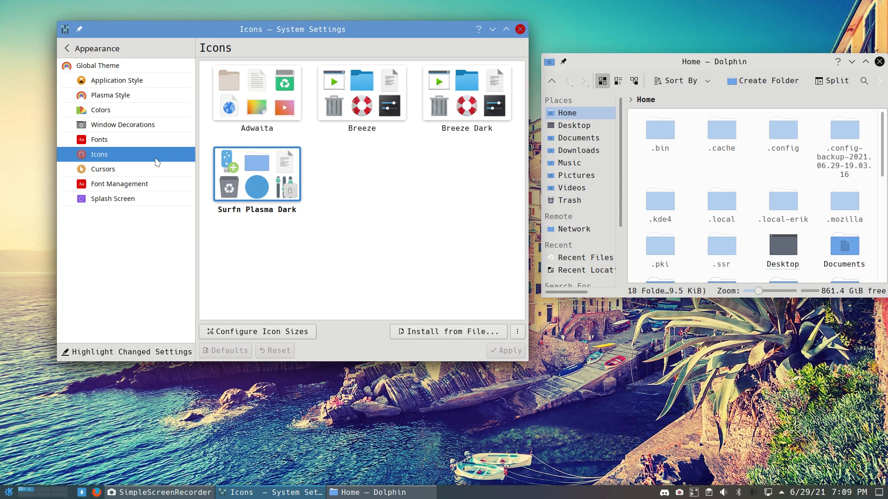
left_click(139, 172)
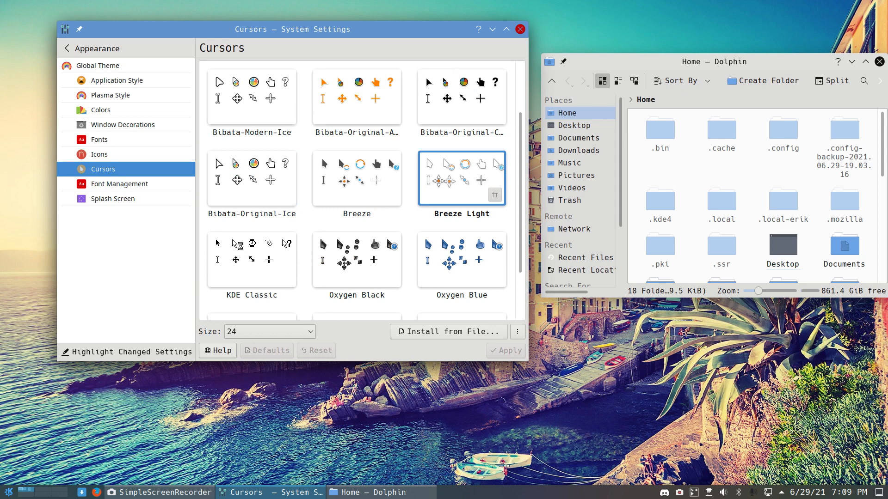
left_click(241, 110)
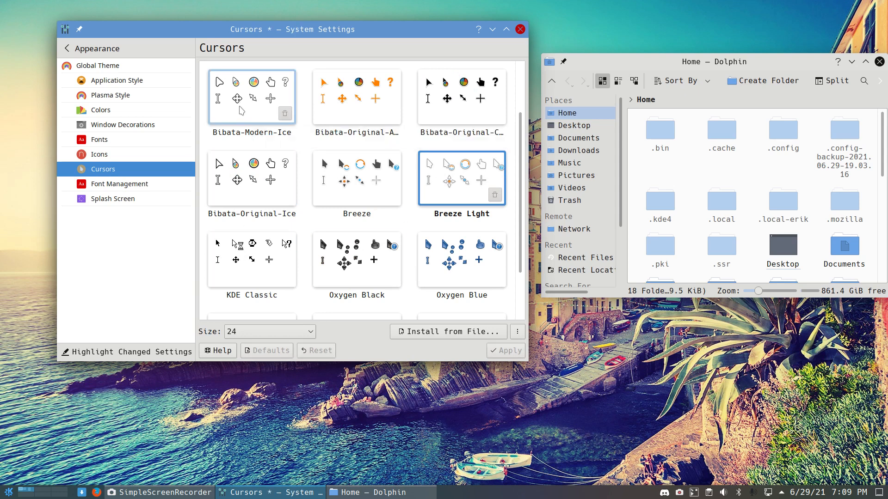
left_click(506, 351)
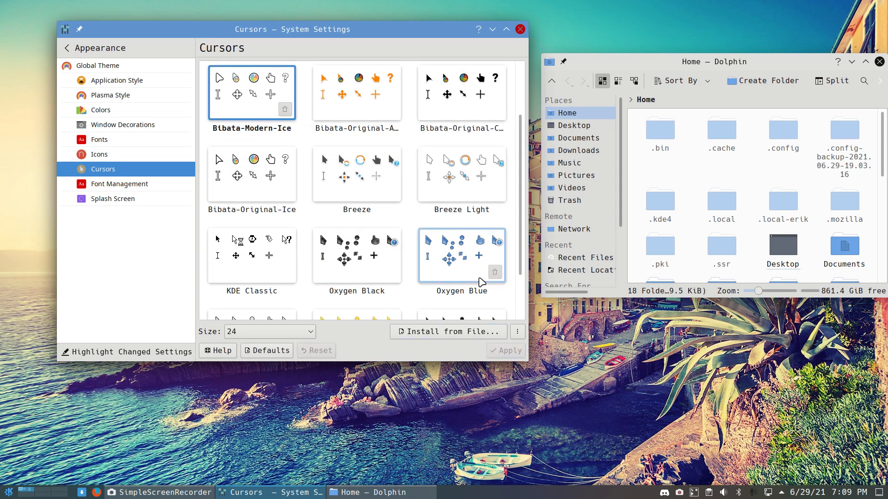
Step: Apply the orange Bibata-Original cursor theme, followed by the black Bibata-Original one
left_click(369, 110)
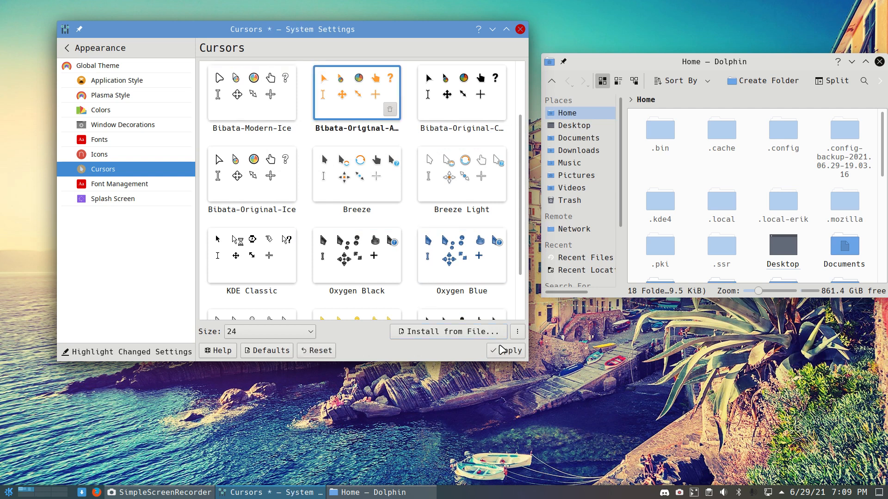
left_click(503, 351)
key("Right")
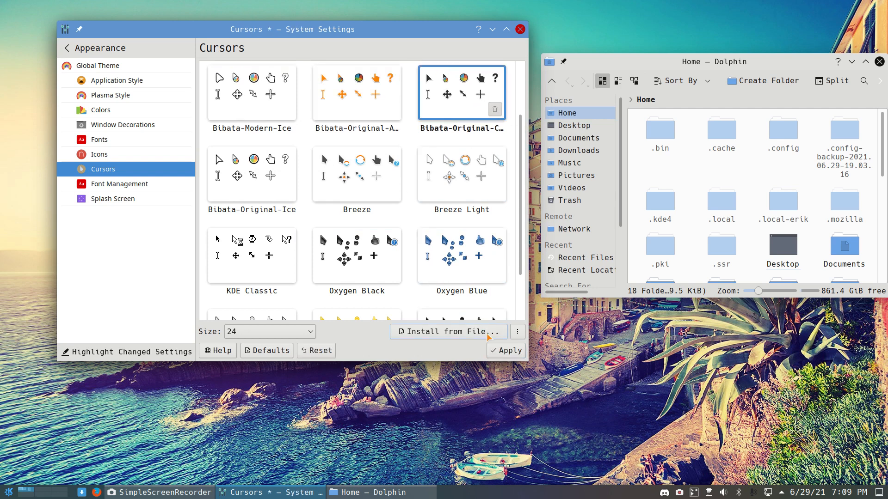
left_click(490, 351)
Step: Pick the Bibata-Original-Ice cursor theme, then switch to KDE Classic and apply it
left_click(252, 180)
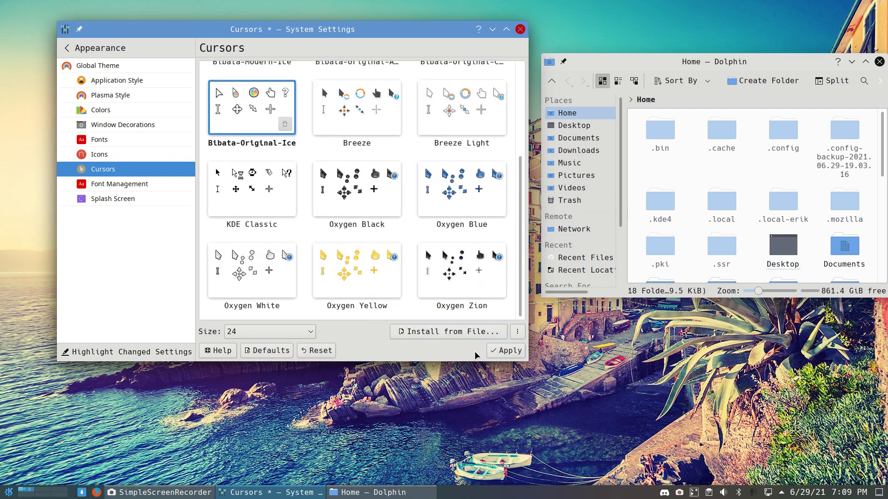
left_click(247, 206)
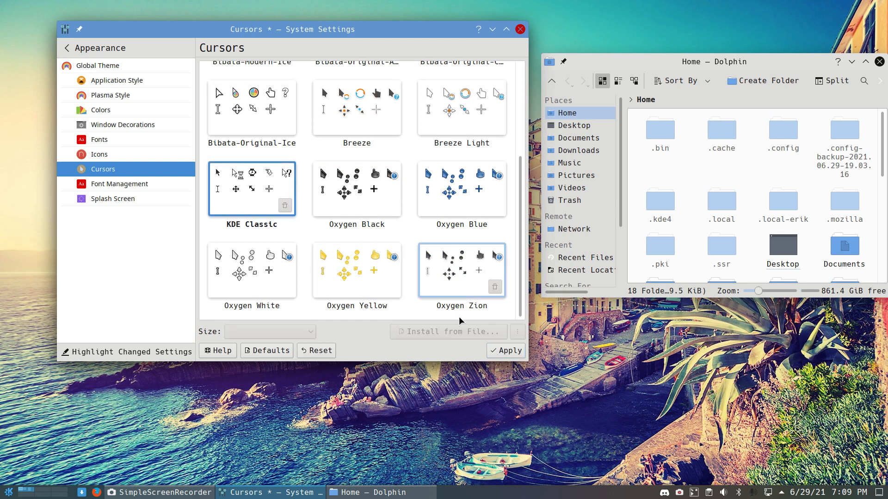
left_click(491, 352)
Step: Try the Oxygen cursor themes by applying Oxygen Black, Oxygen Blue and Oxygen White one after another
left_click(343, 173)
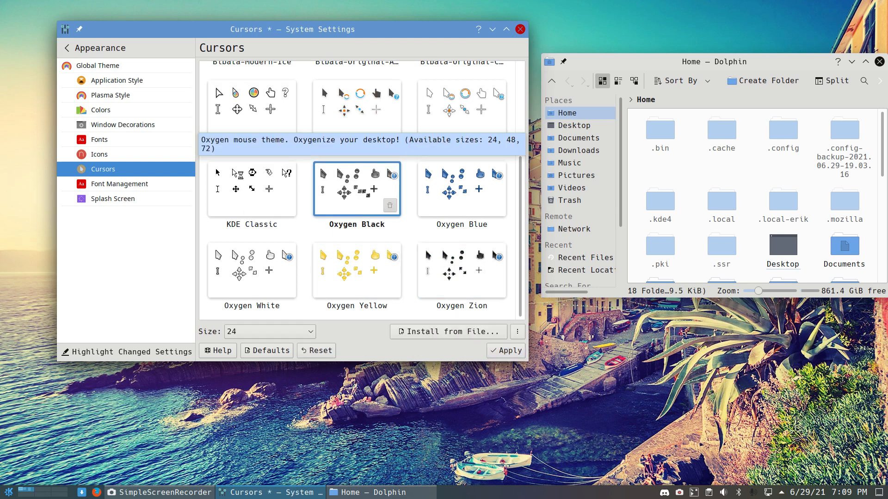
left_click(499, 352)
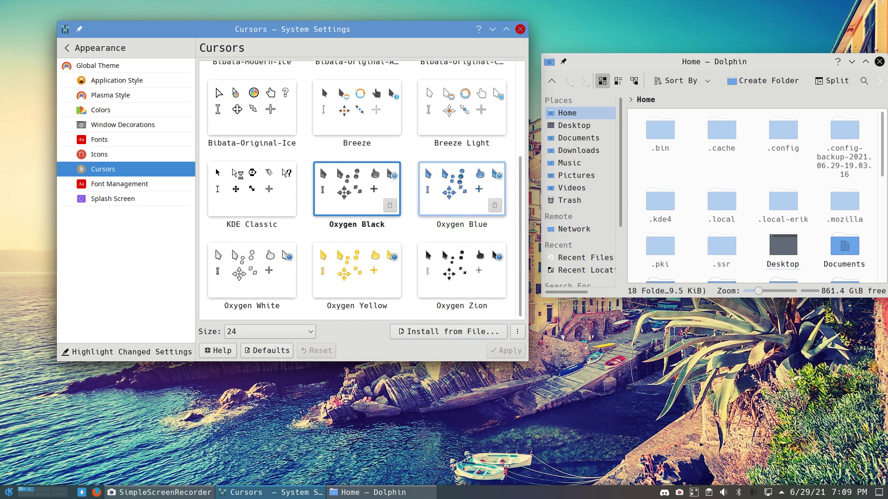
left_click(462, 183)
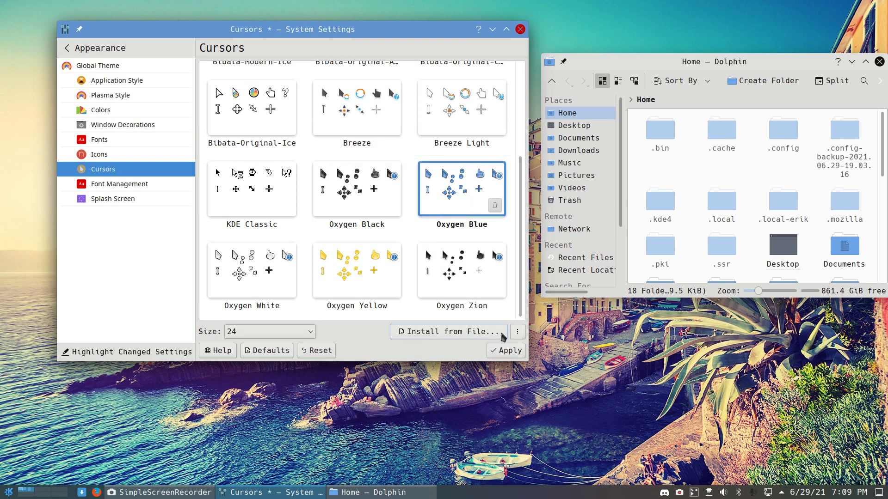
left_click(505, 352)
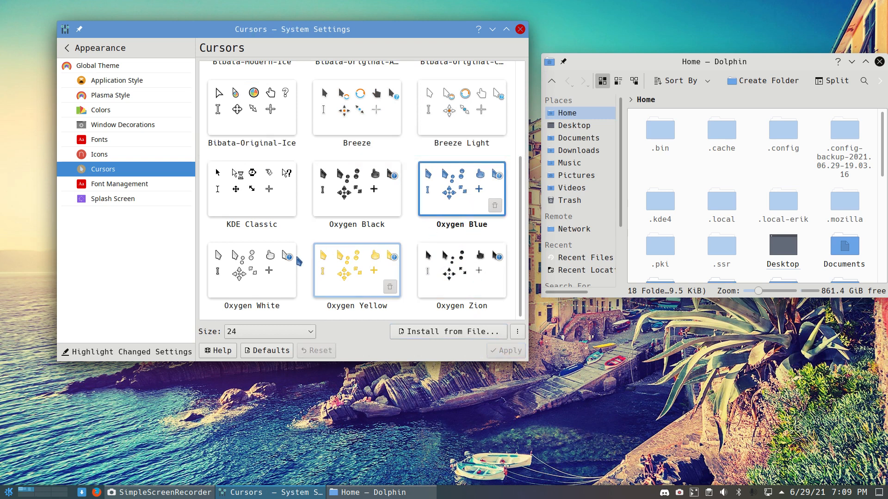
left_click(276, 271)
left_click(502, 352)
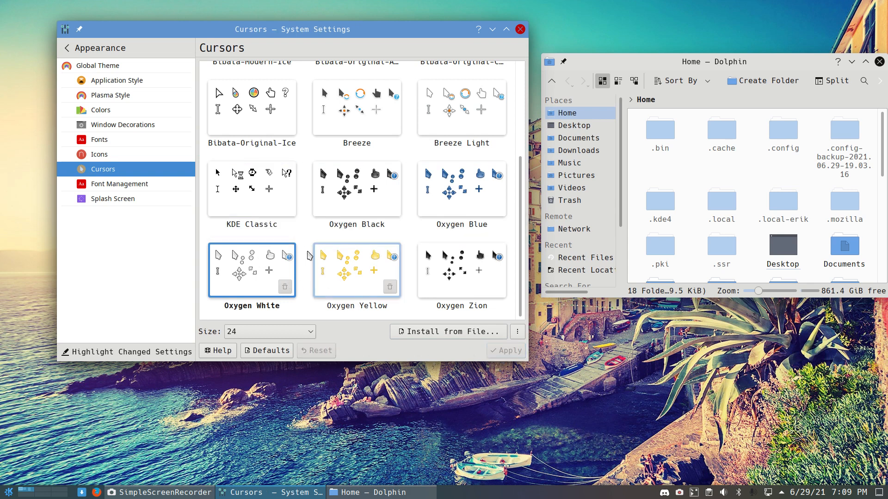
Step: Try the two remaining Oxygen cursor themes by applying Oxygen Yellow and Oxygen Zion one after the other
left_click(393, 276)
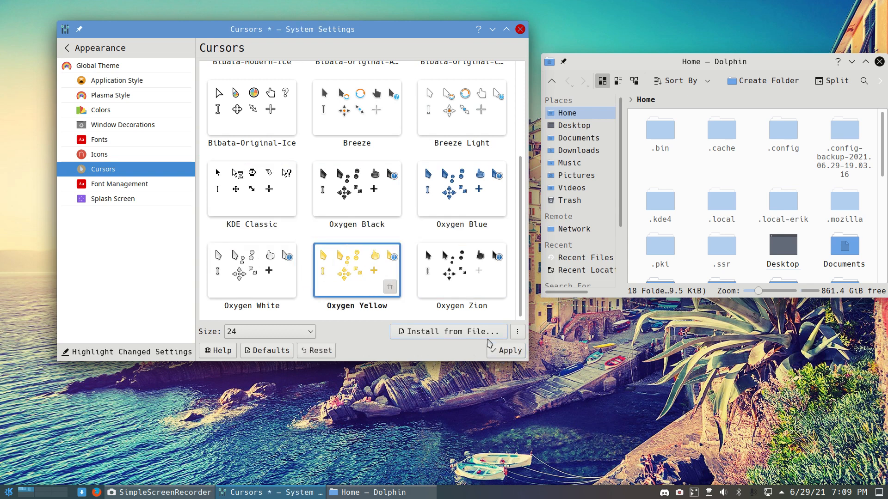
left_click(488, 349)
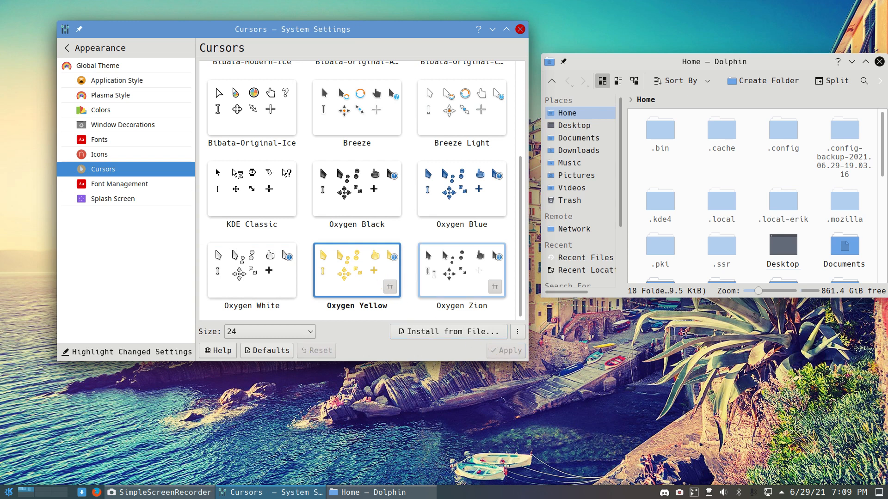
left_click(453, 276)
left_click(503, 346)
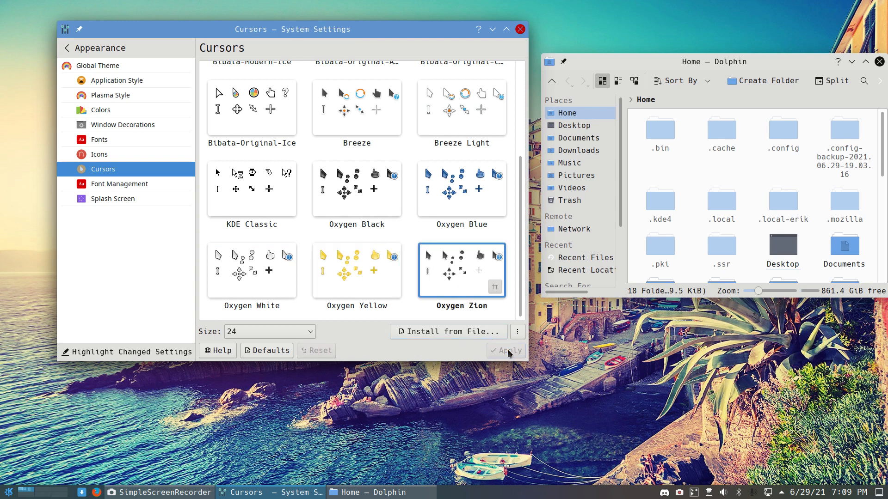
Step: Select the Oxygen Yellow cursor theme, then switch to Oxygen White and apply it
left_click(367, 284)
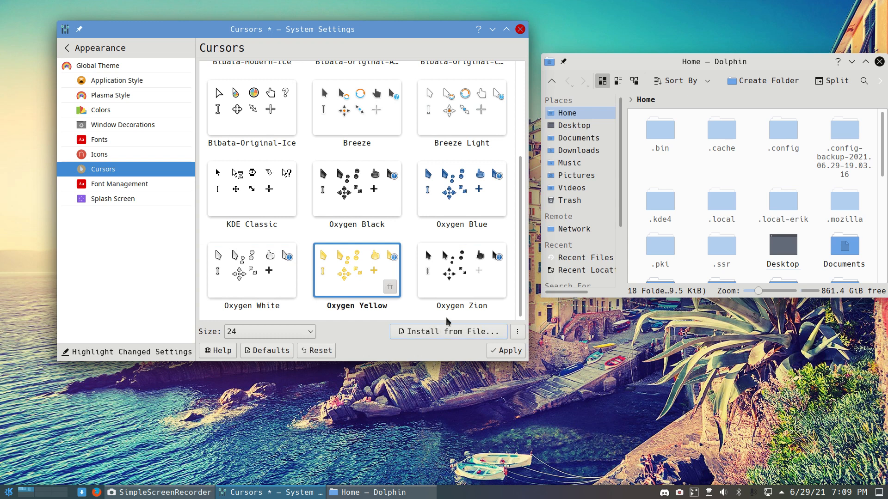
left_click(252, 275)
left_click(517, 350)
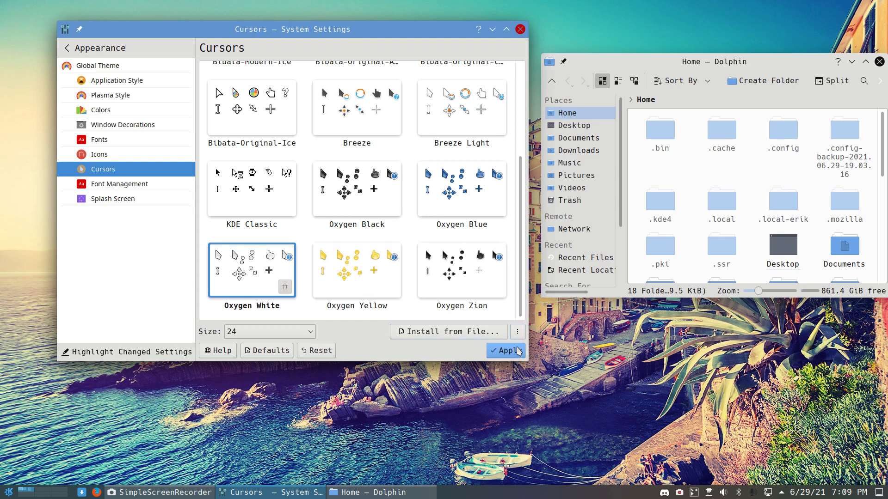
Step: Look at the font management settings, and set the splash screen to None and apply it
left_click(164, 184)
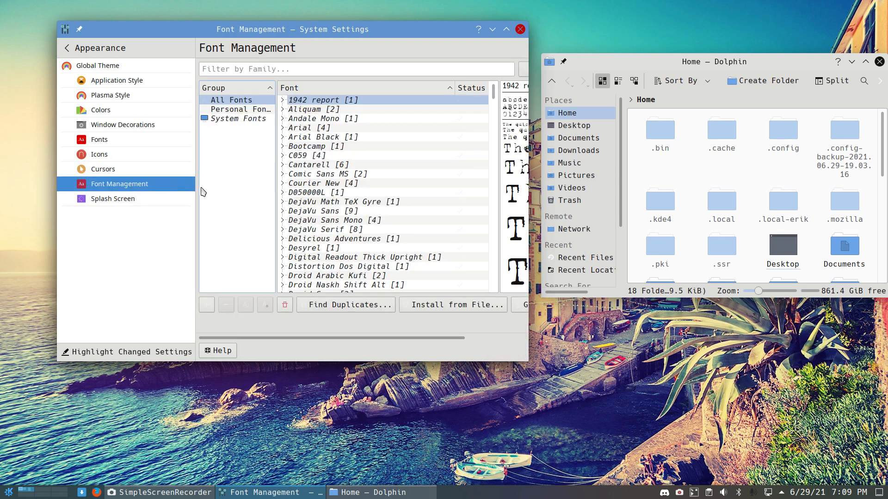
left_click(139, 197)
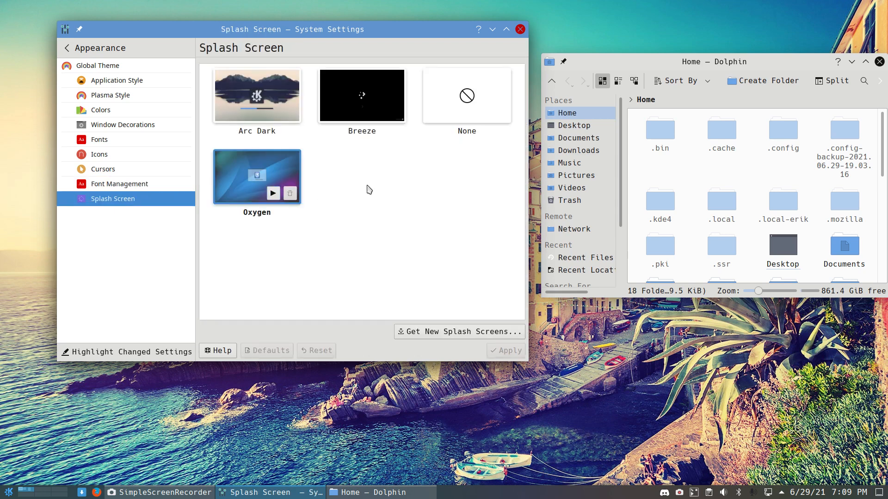
left_click(484, 115)
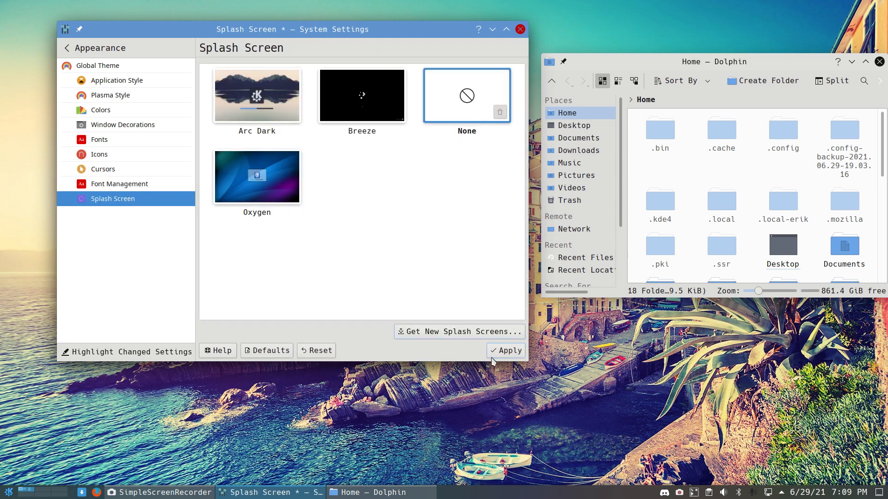
left_click(500, 354)
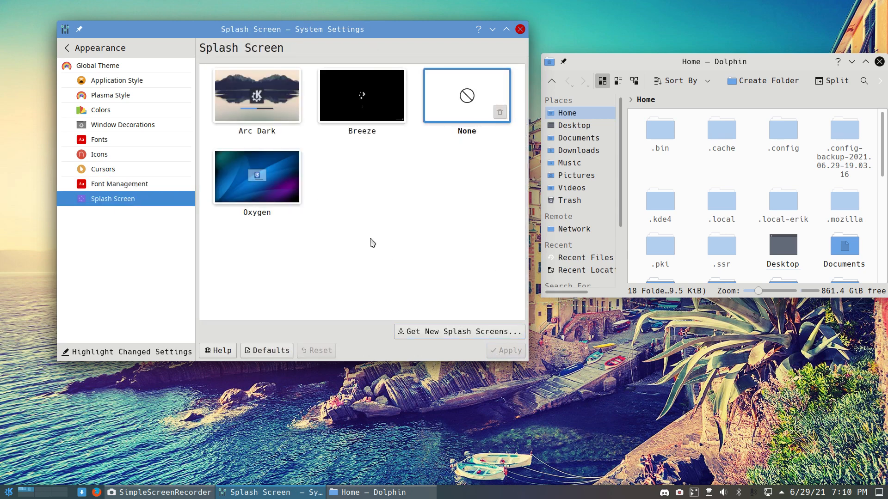
Step: Maximize the settings window and examine the desktop effects under Workspace Behavior, down to the virtual desktop switching animations
left_click(506, 30)
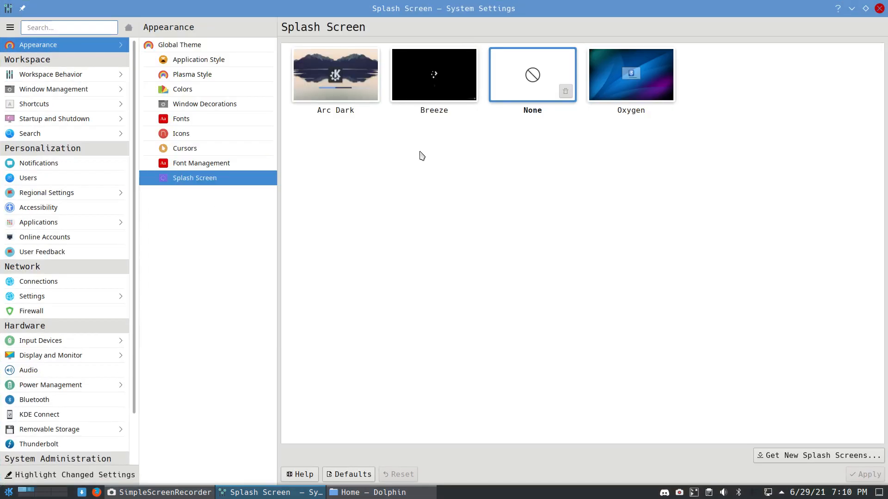
left_click(26, 79)
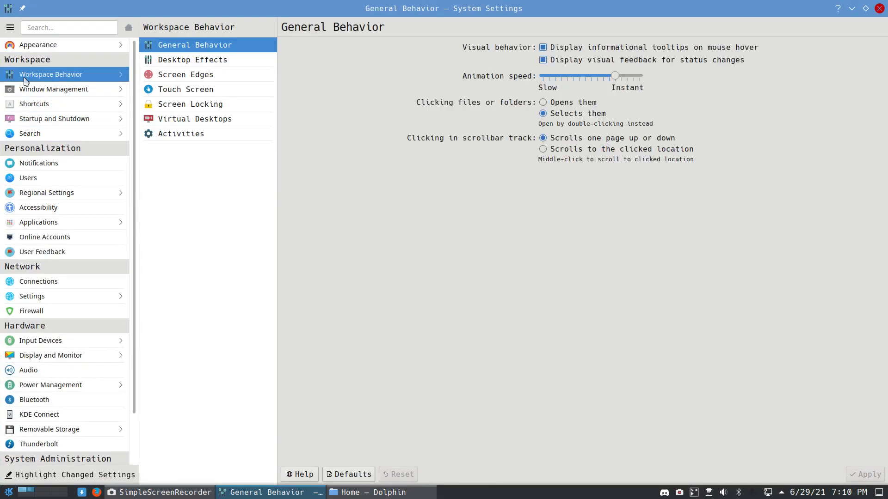
left_click(184, 61)
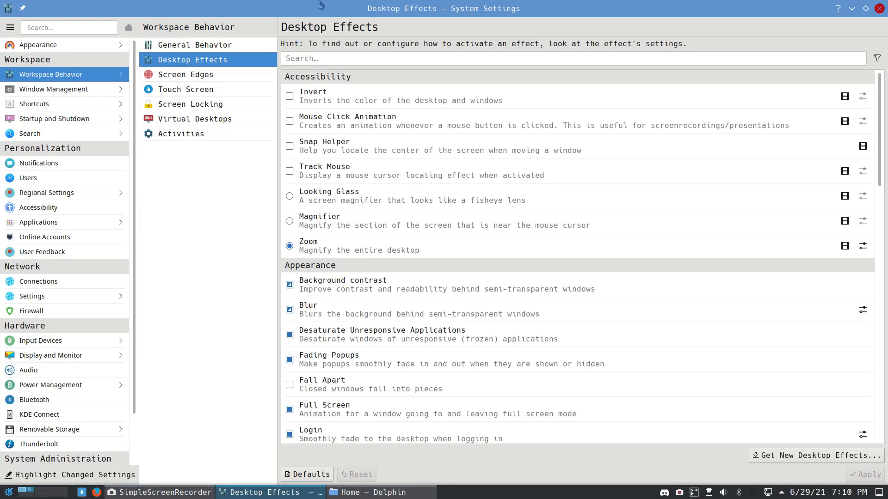
mouse_move(320, 5)
left_mouse_down()
mouse_move(417, 90)
mouse_move(330, 72)
mouse_move(319, 2)
left_mouse_up()
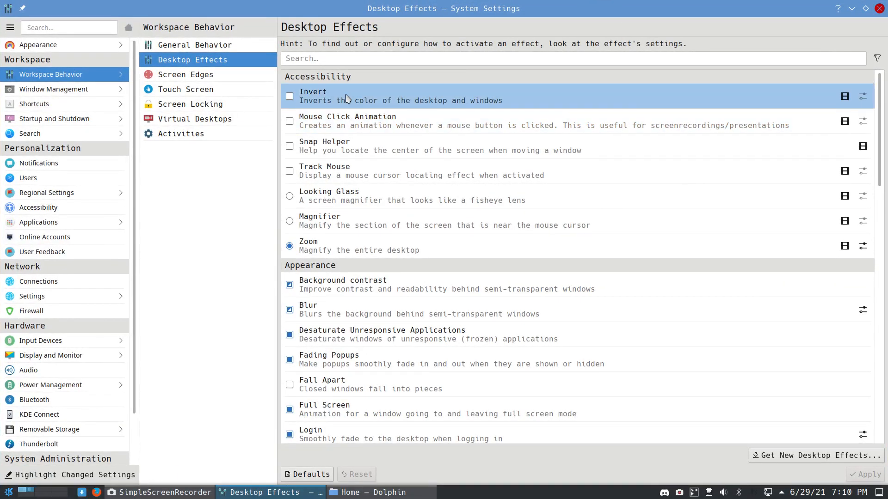
scroll(362, 236, "down", 5)
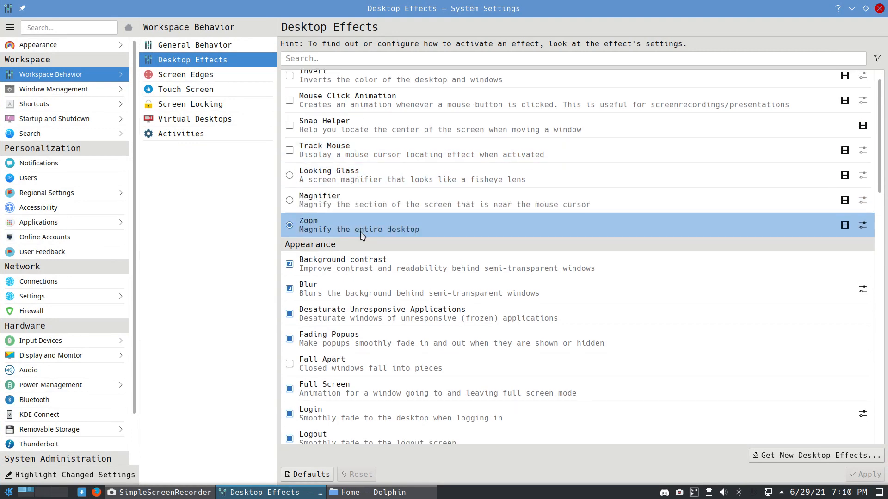
scroll(361, 236, "down", 4)
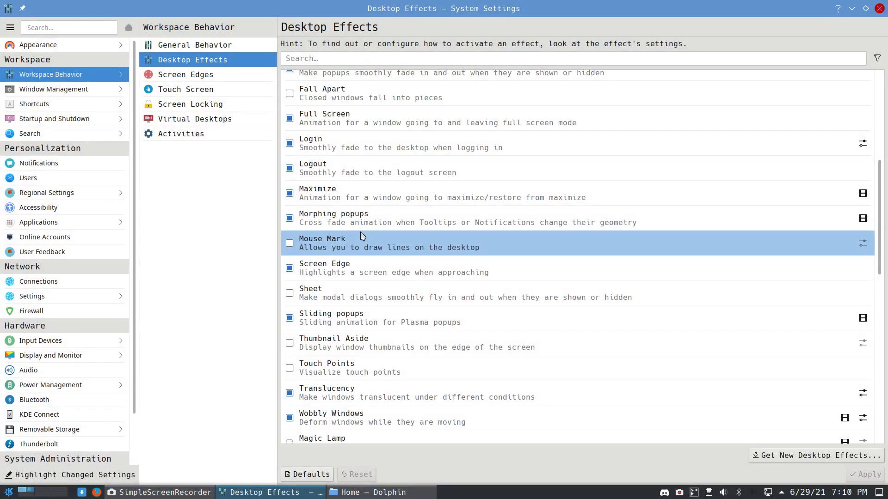
scroll(361, 236, "down", 4)
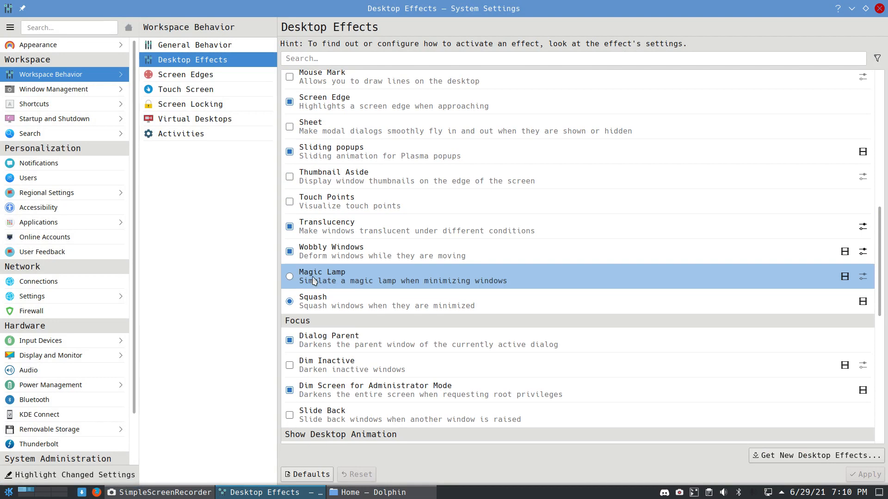
scroll(325, 355, "down", 5)
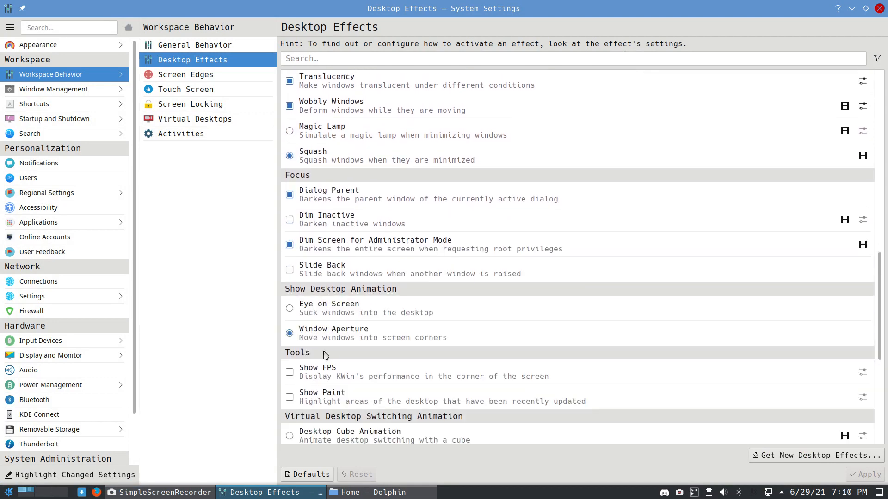
scroll(325, 355, "down", 2)
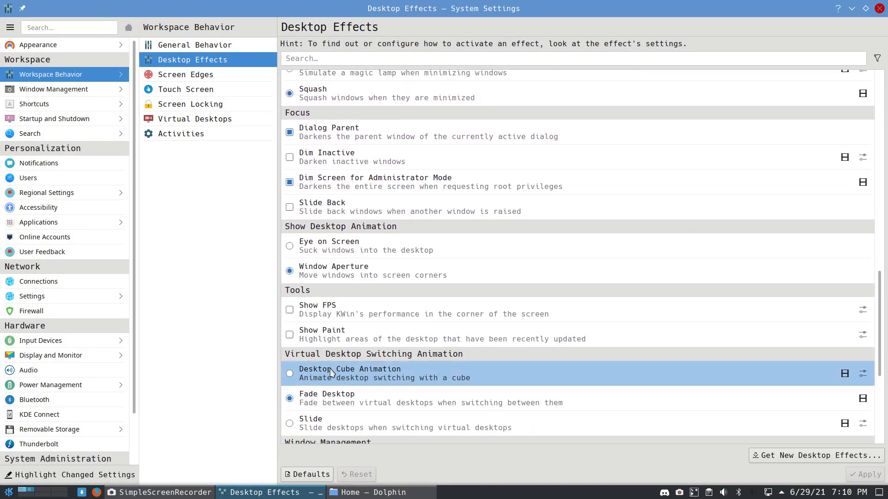
scroll(331, 373, "down", 2)
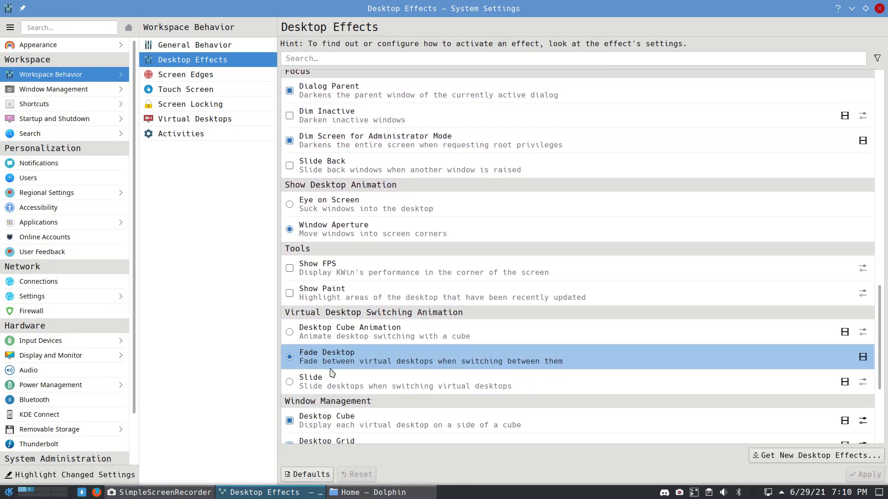
Step: Choose Desktop Cube Animation for virtual desktop switching, accept its options as they are and apply the change
left_click(289, 333)
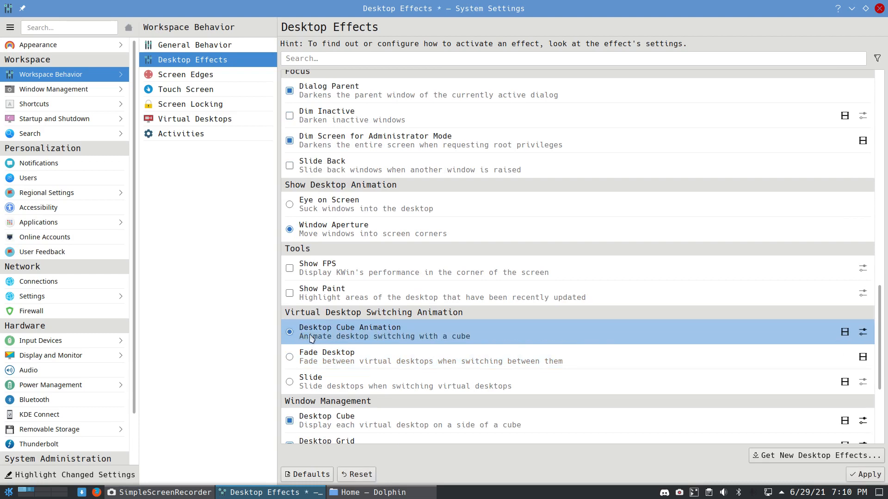
left_click(864, 332)
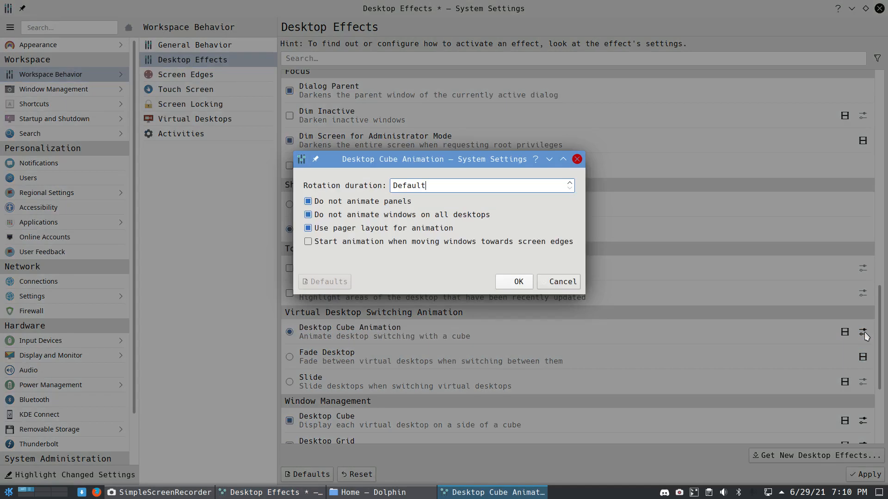
left_click(519, 282)
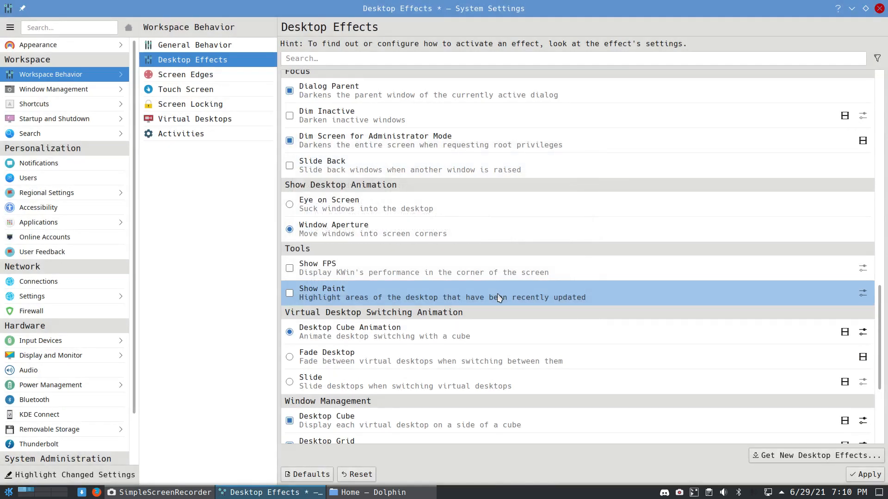
left_click(497, 329)
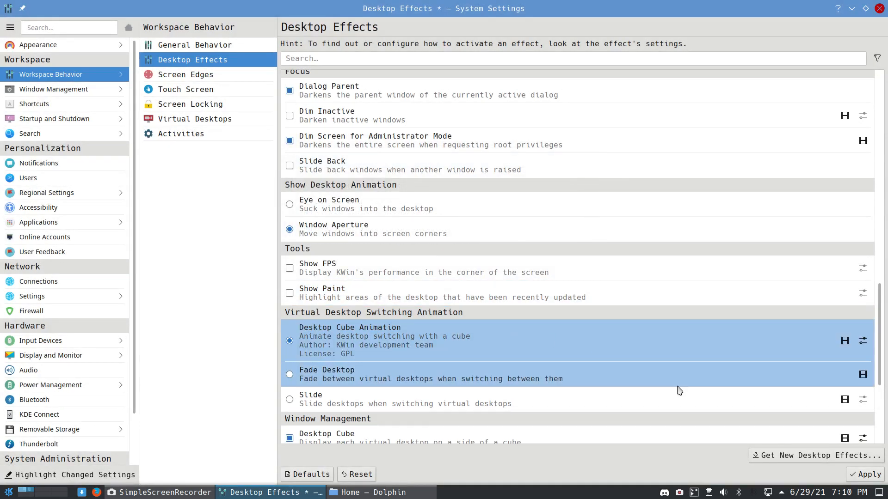
left_click(864, 475)
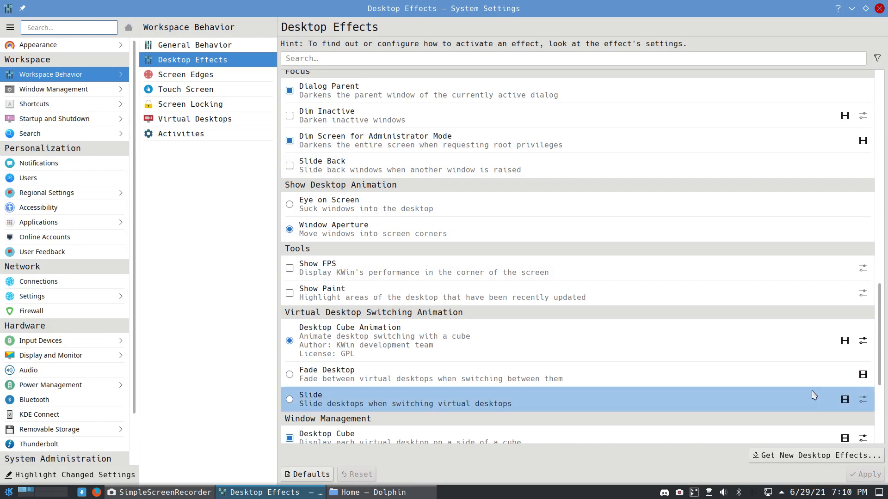
Step: Review the options of the Desktop Cube Animation effect and the activation shortcuts of the Desktop Cube effect
left_click(862, 341)
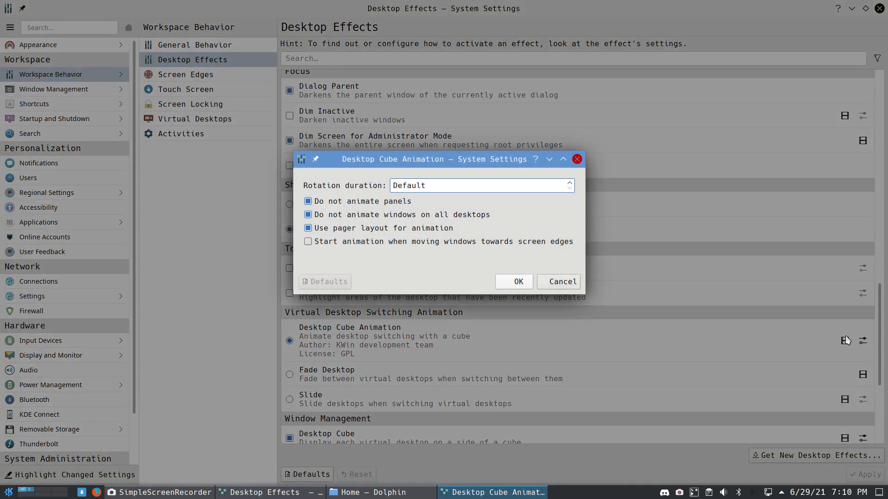
left_click(546, 284)
scroll(444, 334, "down", 1)
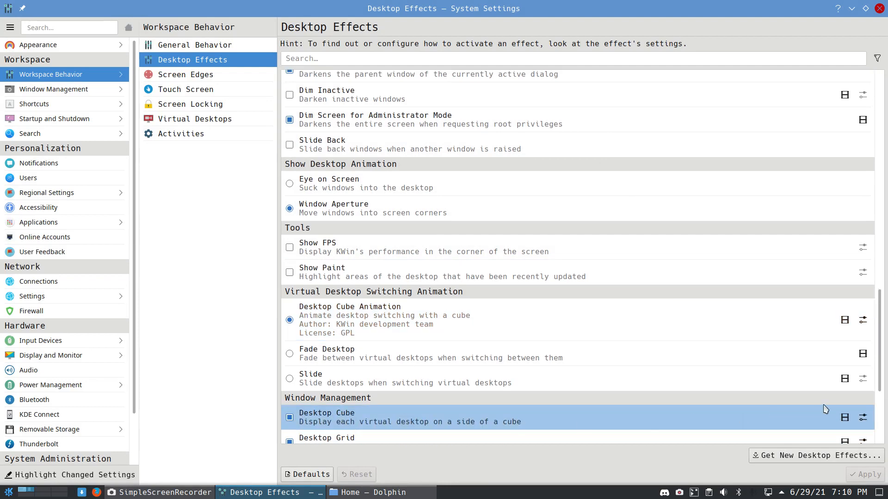
left_click(863, 419)
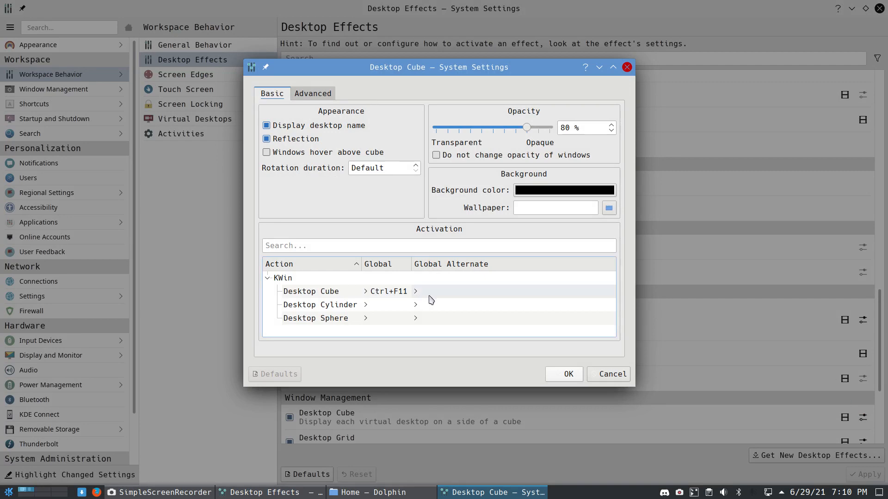
left_click(569, 373)
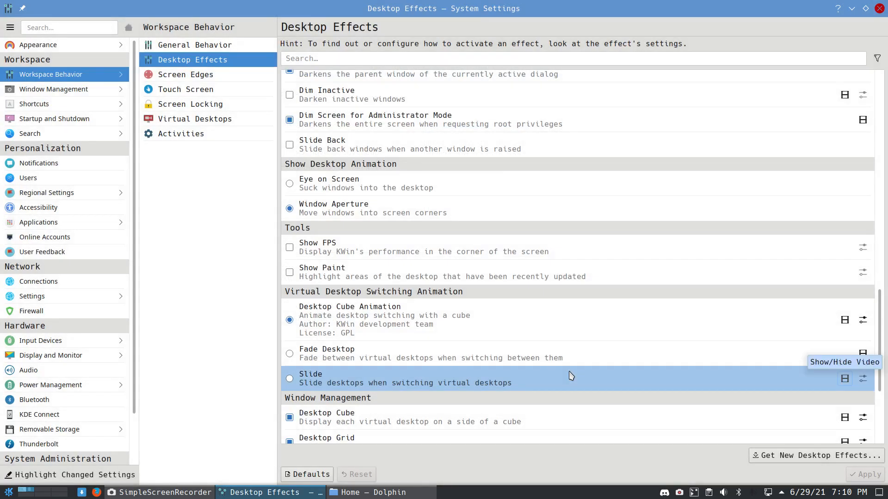
Step: Activate the desktop cube, rotate it around in several directions, and return to Desktop 1
key("ctrl+F1")
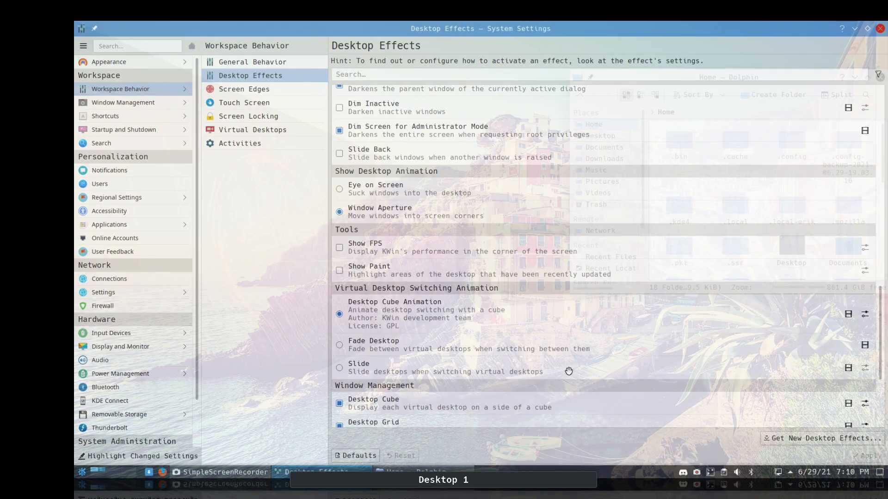
left_click_drag(571, 289, 2, 205)
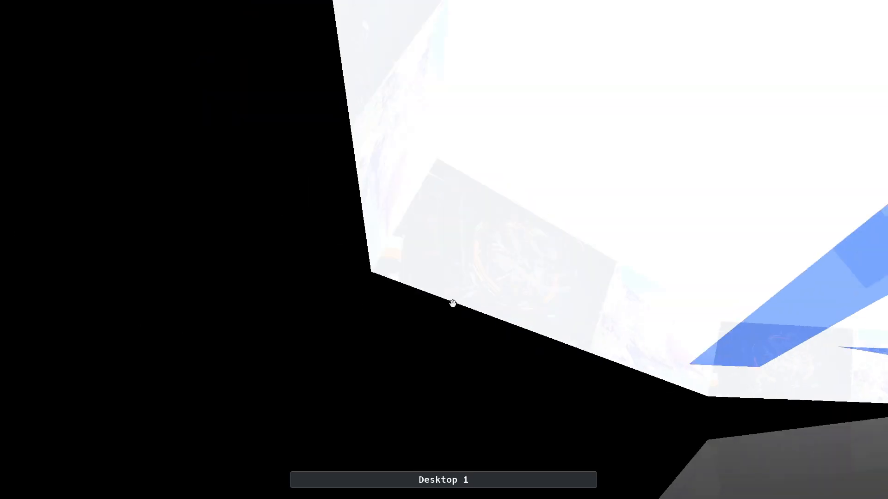
left_click_drag(453, 303, 646, 377)
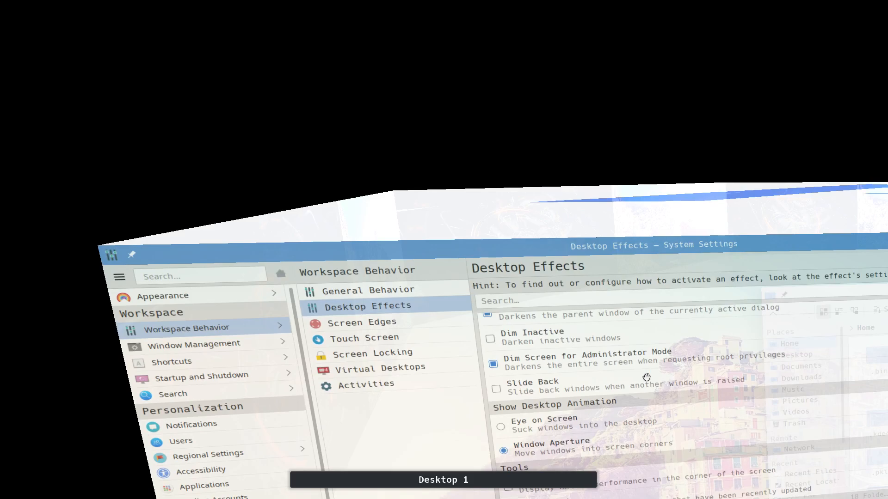
left_click(646, 377)
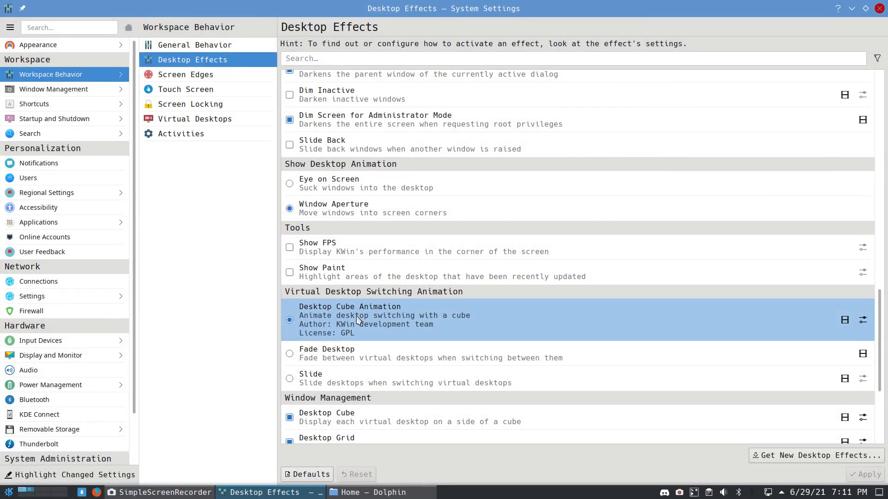
Step: Look through the window management and window open/close effects, and open the Screen Edges settings
scroll(358, 319, "down", 1)
scroll(357, 320, "down", 1)
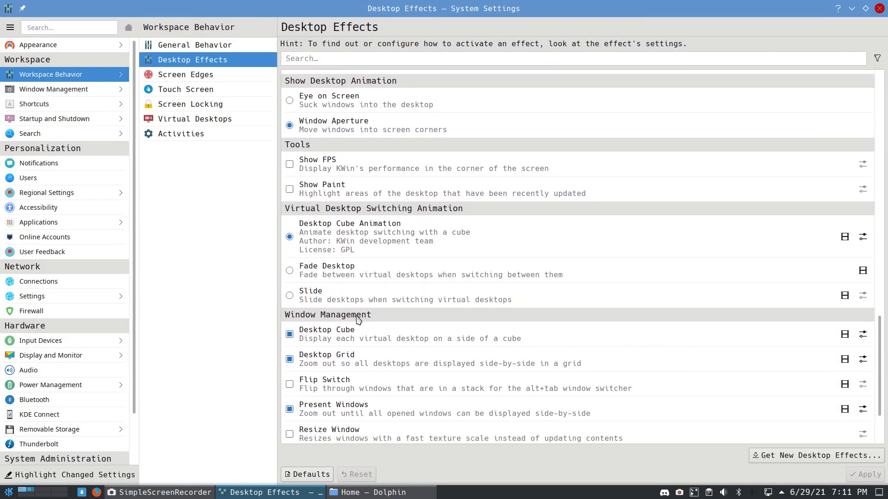
scroll(357, 319, "down", 2)
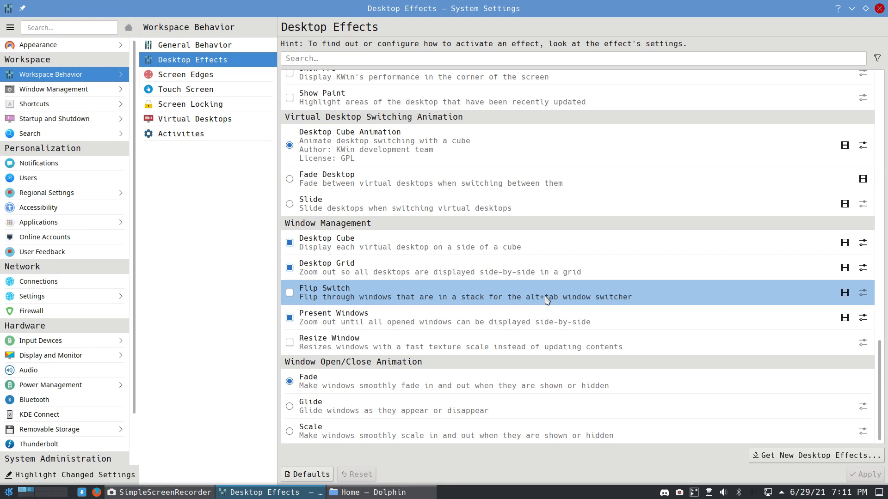
left_click(254, 76)
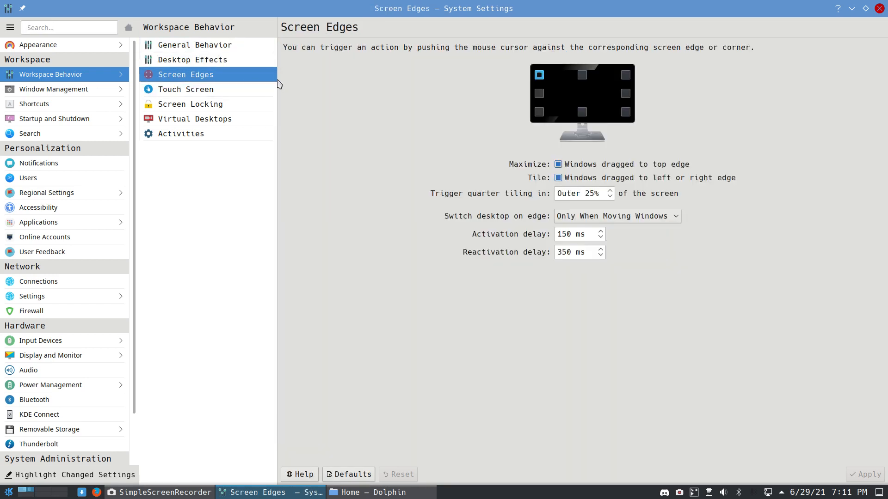
Step: Trigger the top-left screen corner to present all windows, return to System Settings, and examine the actions assignable to the top edge
mouse_move(1, 2)
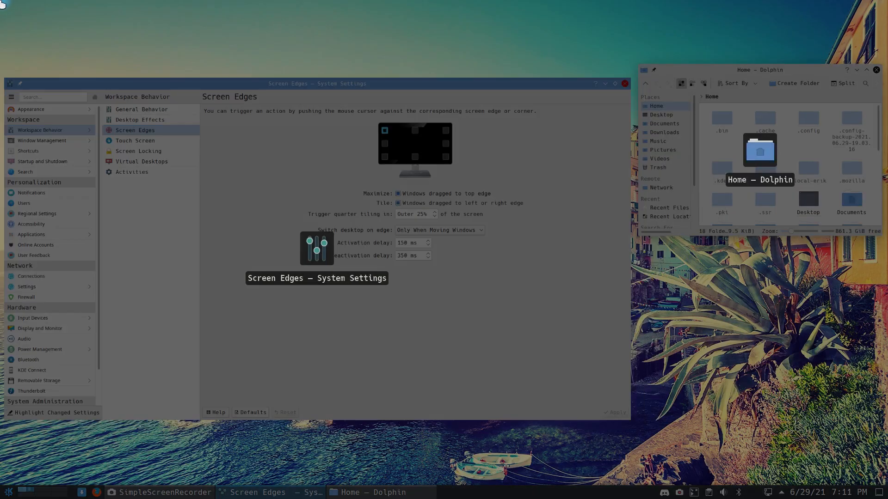
left_click(270, 137)
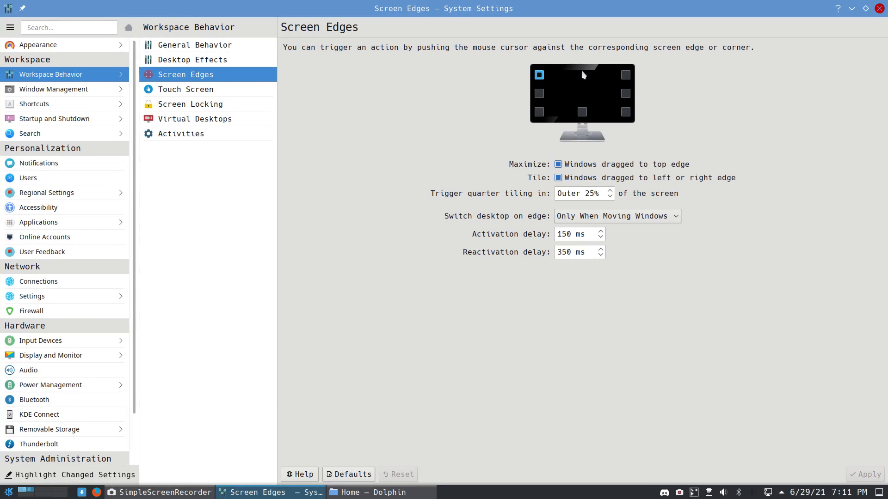
left_click(585, 76)
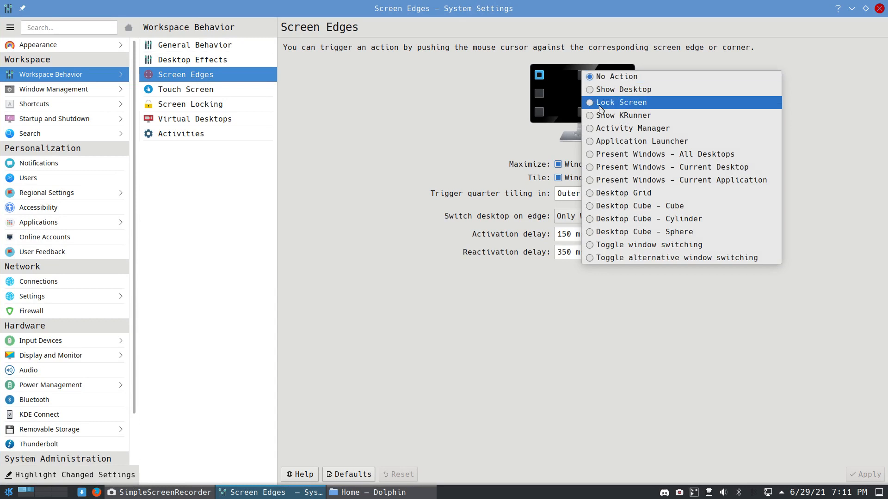
left_click(403, 114)
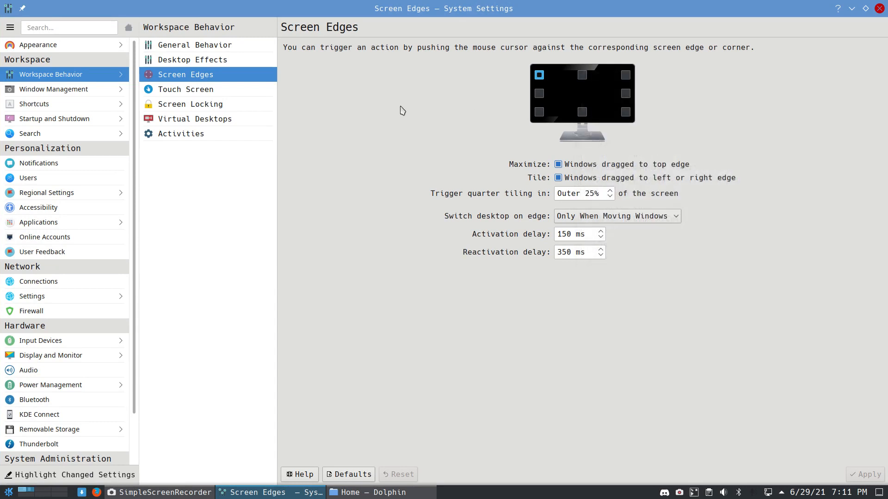
Step: Bring up KRunner and dismiss it again several times without running a search
key("alt+space")
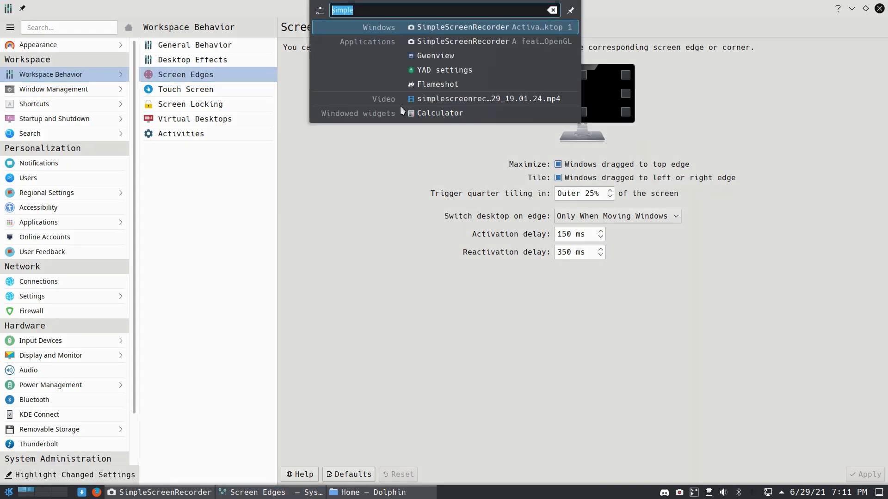
key("Escape")
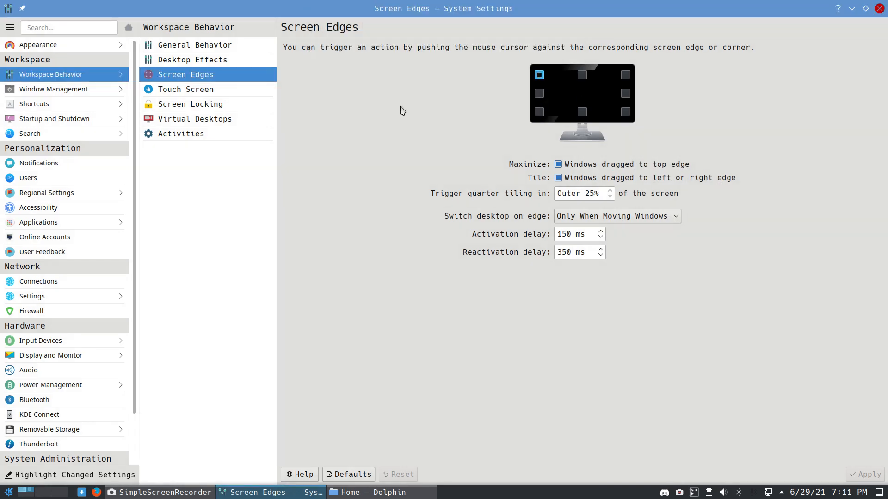
key("alt+space")
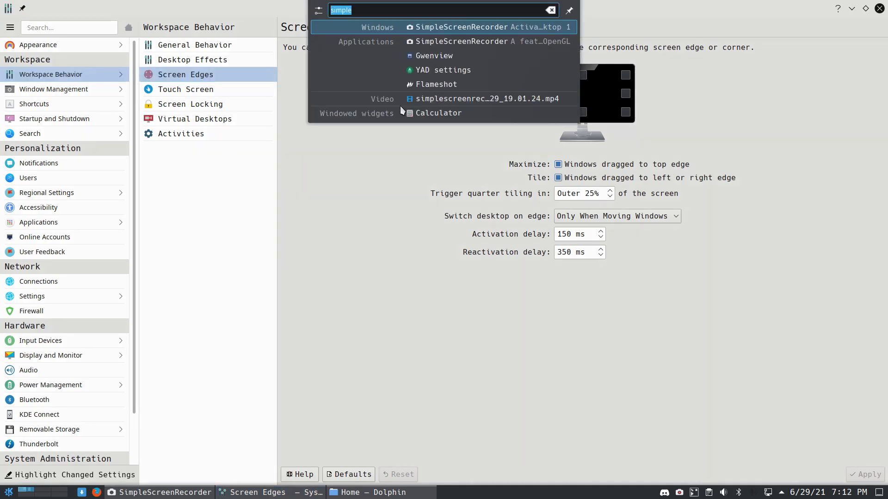
key("Escape")
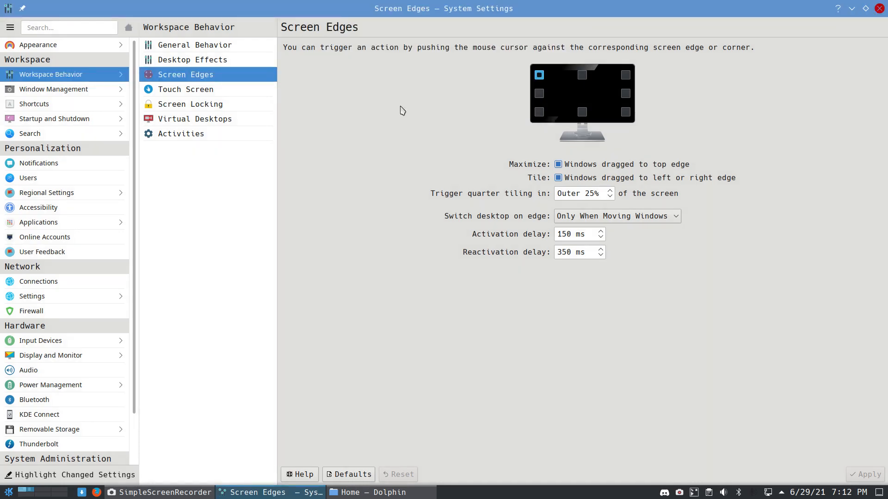
key("alt+space")
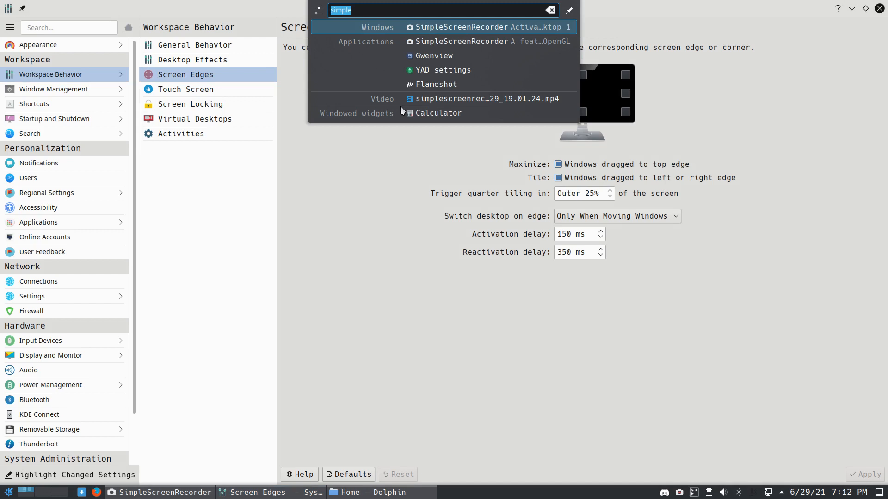
key("Escape")
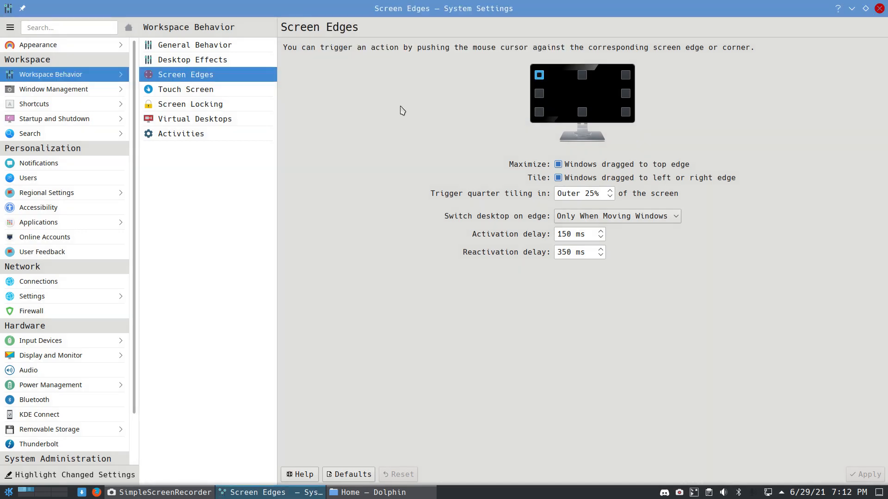
key("alt+space")
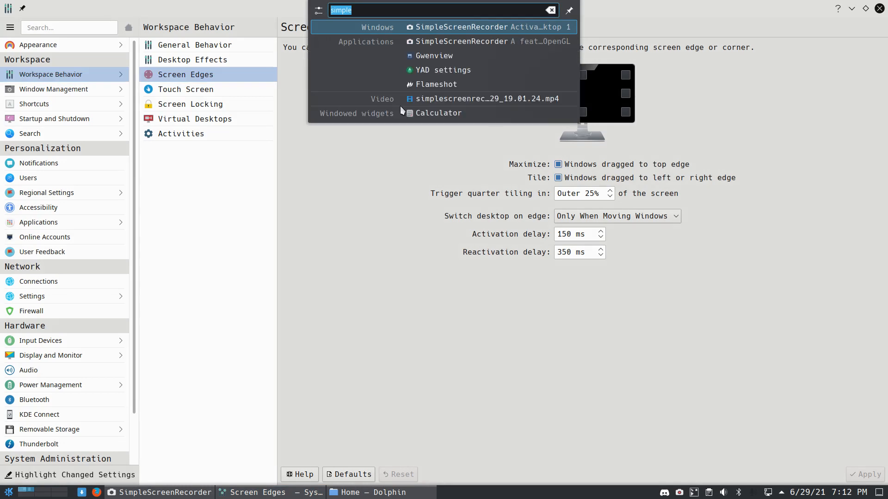
key("Escape")
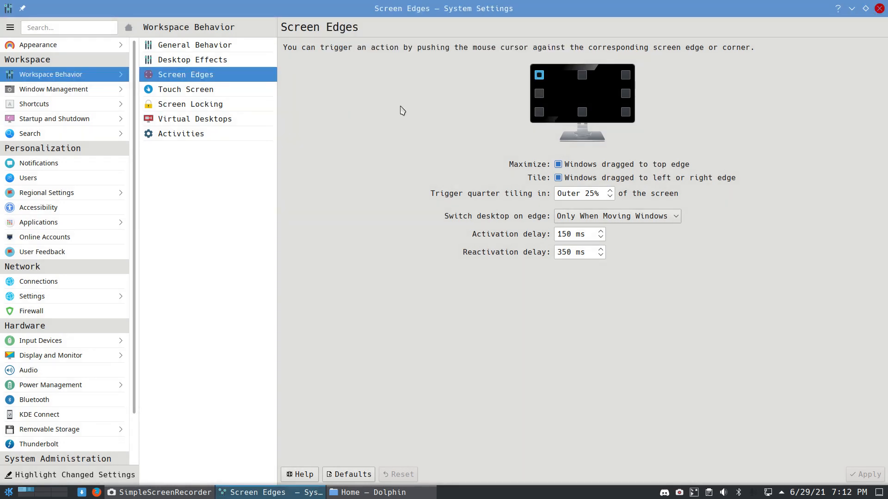
Step: Glance at the Touch Screen settings, then disable automatic screen locking after 5 minutes and after waking from sleep, and apply
left_click(194, 89)
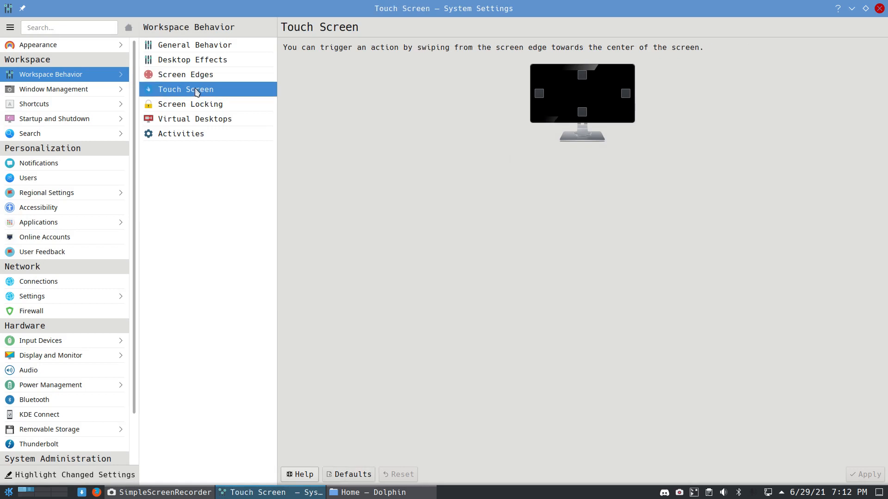
left_click(213, 105)
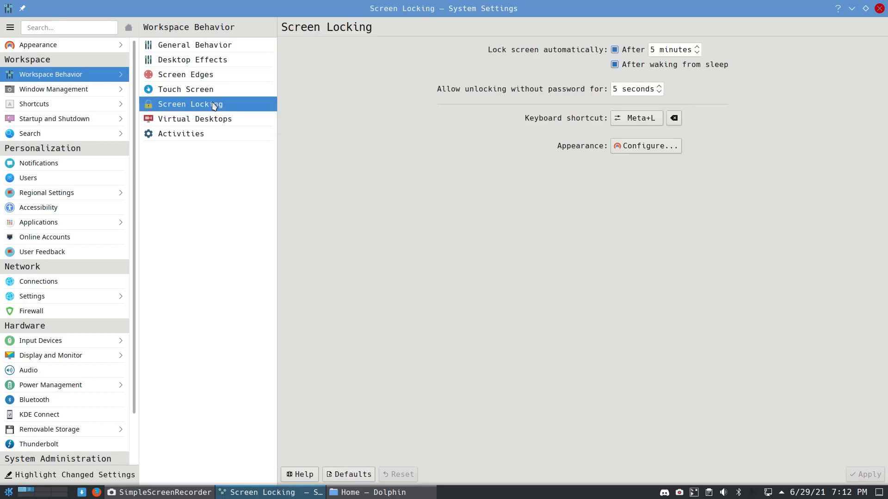
left_click(616, 51)
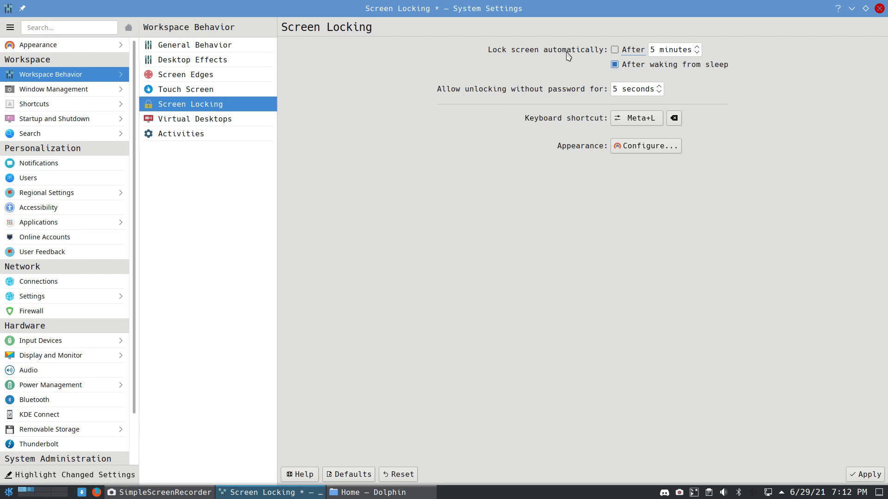
left_click(616, 64)
left_click(861, 475)
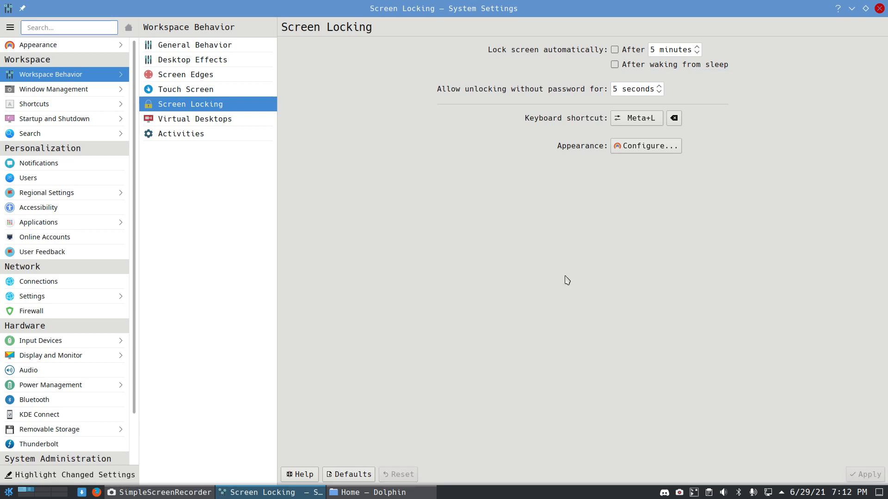
Step: View the Virtual Desktops settings, switch to another virtual desktop and return to Desktop 1
left_click(214, 123)
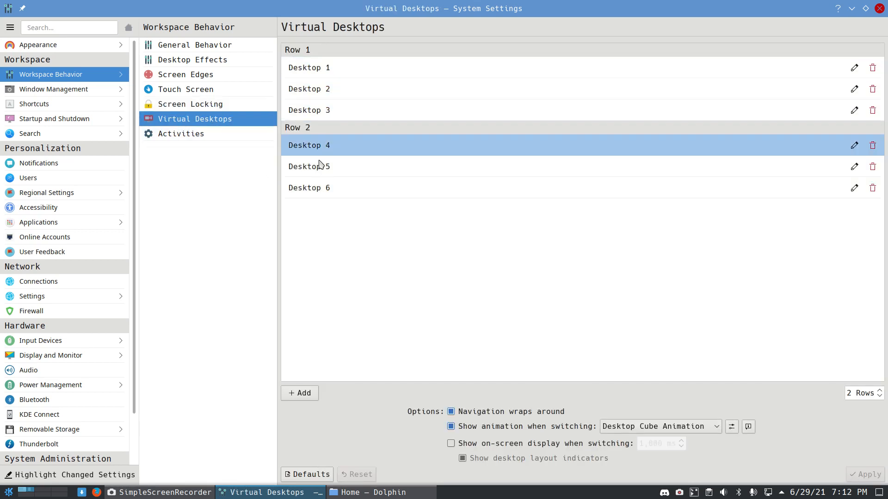
left_click(41, 492)
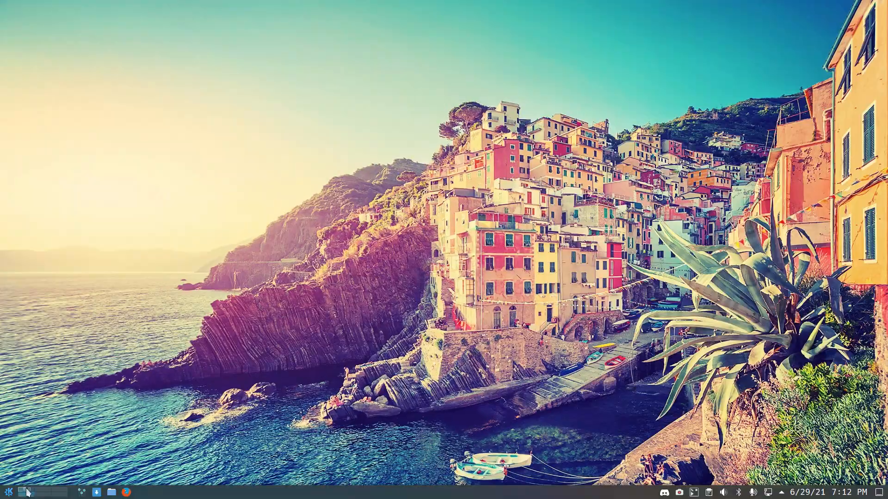
left_click(28, 492)
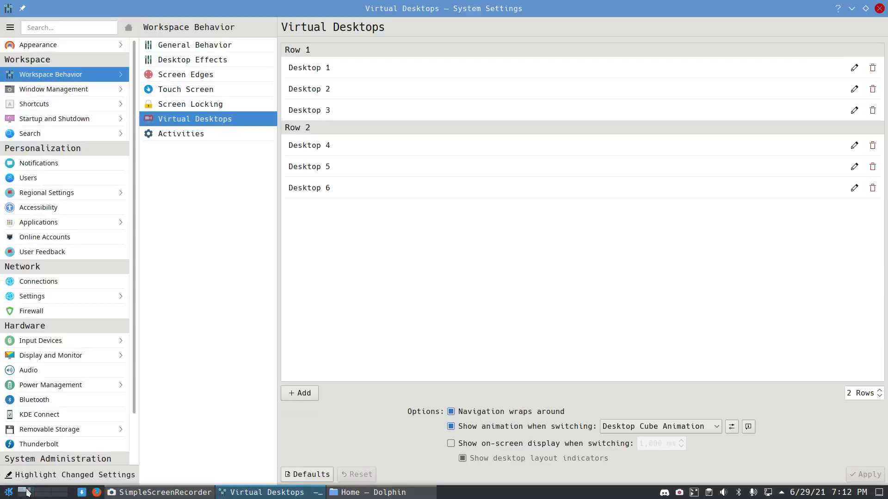
Step: Open the Activities settings, pull the window out of its maximized state and maximize it again
left_click(224, 134)
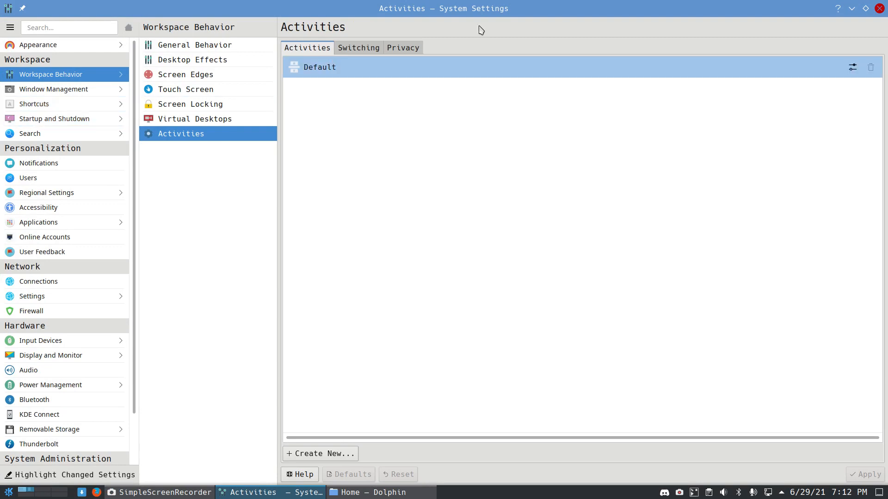
left_click_drag(507, 15, 326, 50)
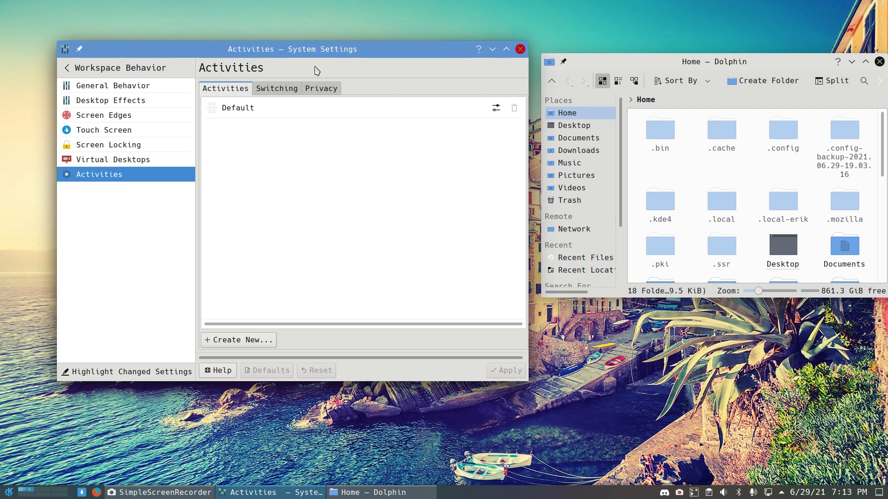
double_click(237, 50)
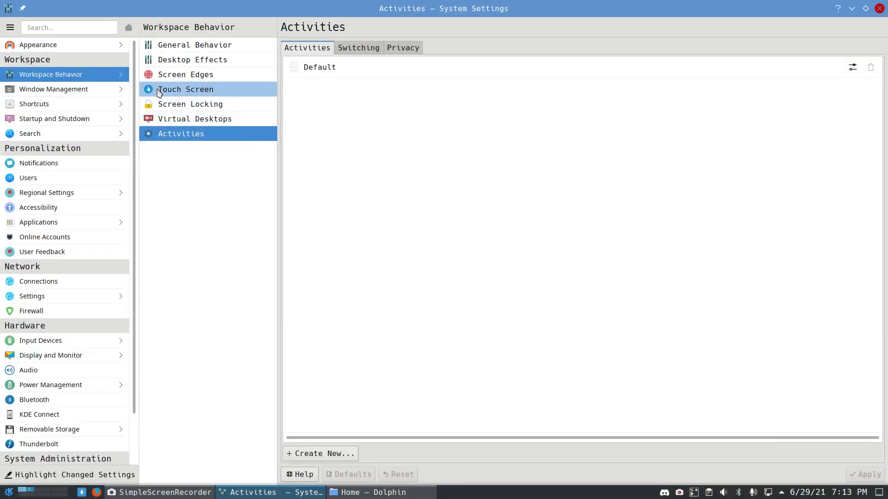
Step: Open the Startup and Shutdown settings, dismiss the Task Scheduler welcome message and look over the installed SDDM login themes
left_click(97, 120)
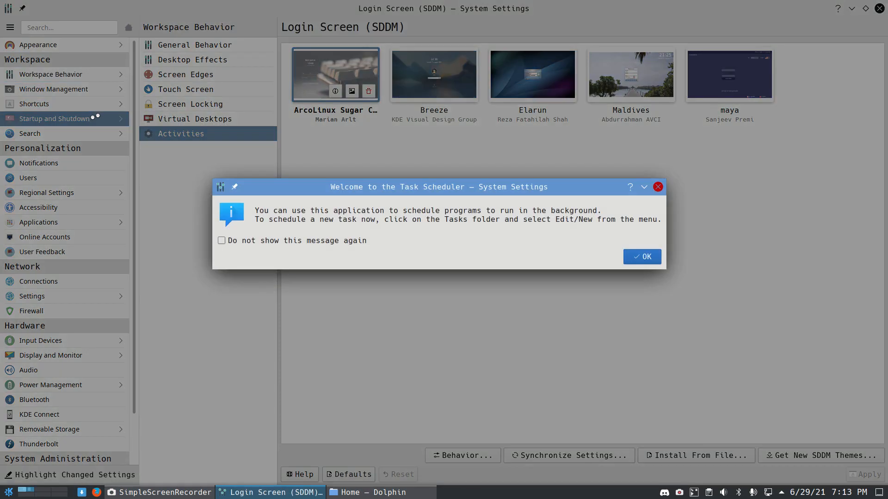
left_click(643, 257)
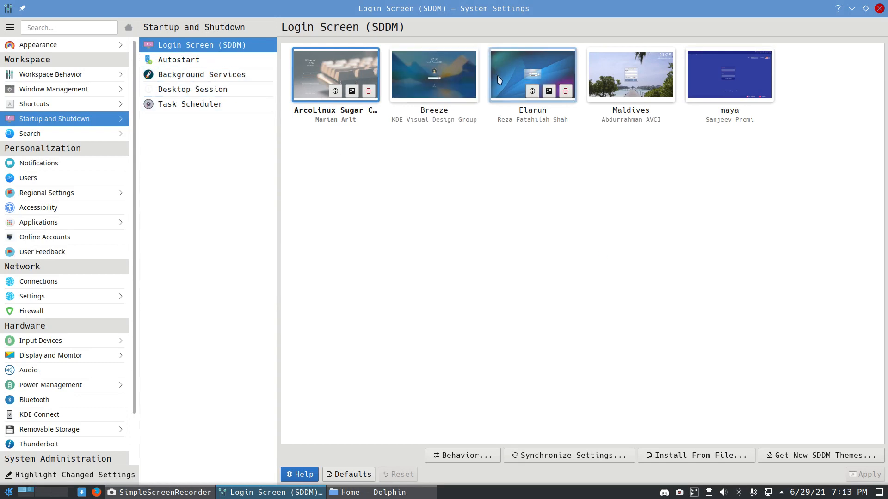
mouse_move(732, 86)
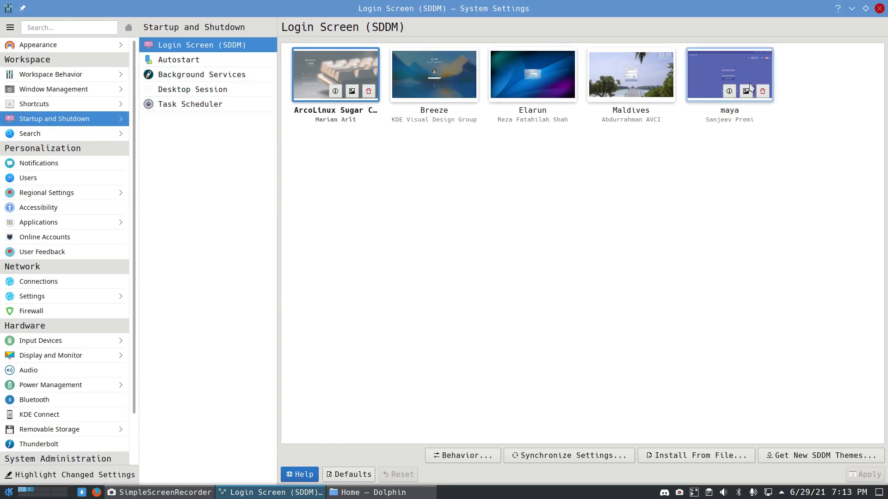
Step: Browse the downloadable SDDM login screen themes and close the download dialog without installing any
left_click(820, 457)
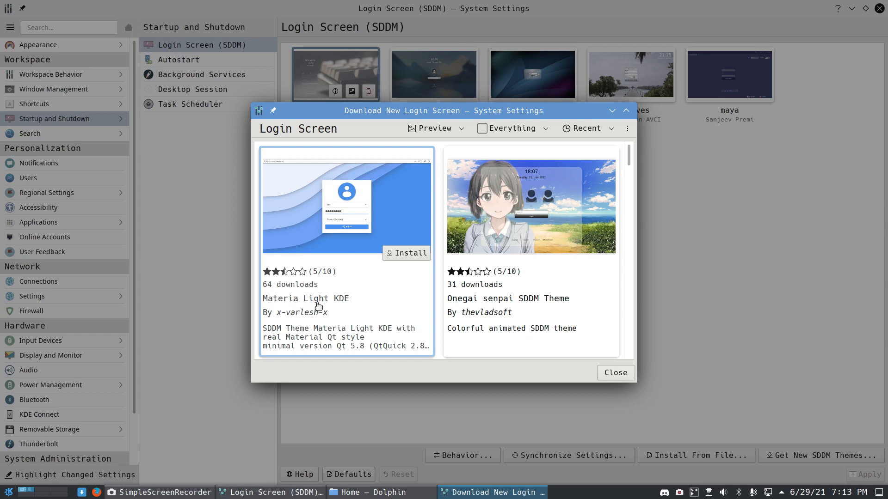
scroll(346, 298, "down", 1)
scroll(345, 299, "down", 6)
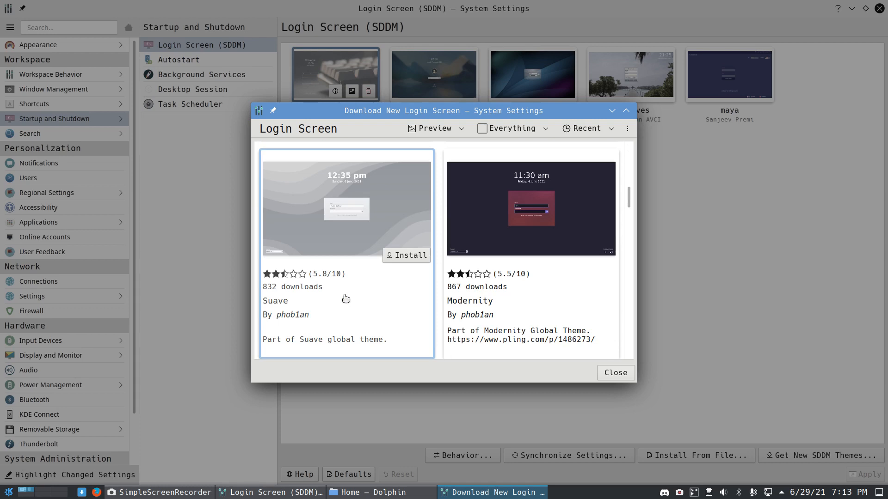
scroll(346, 298, "down", 1)
scroll(346, 299, "up", 6)
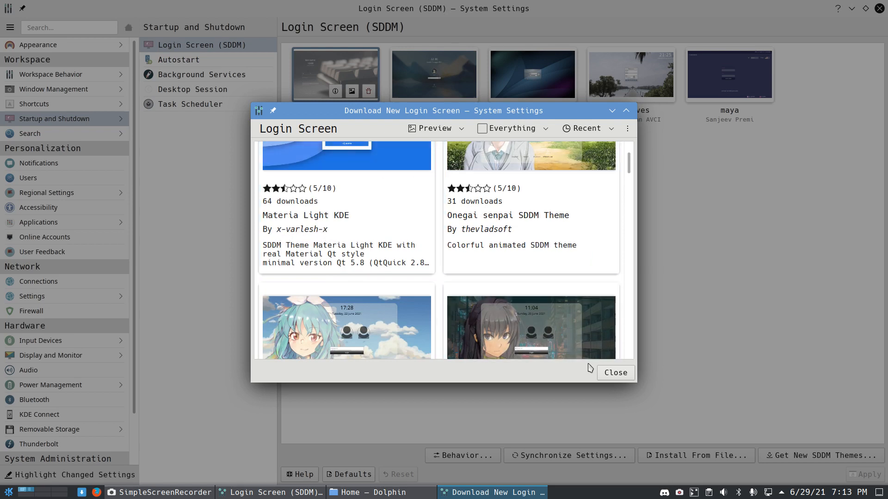
left_click(609, 374)
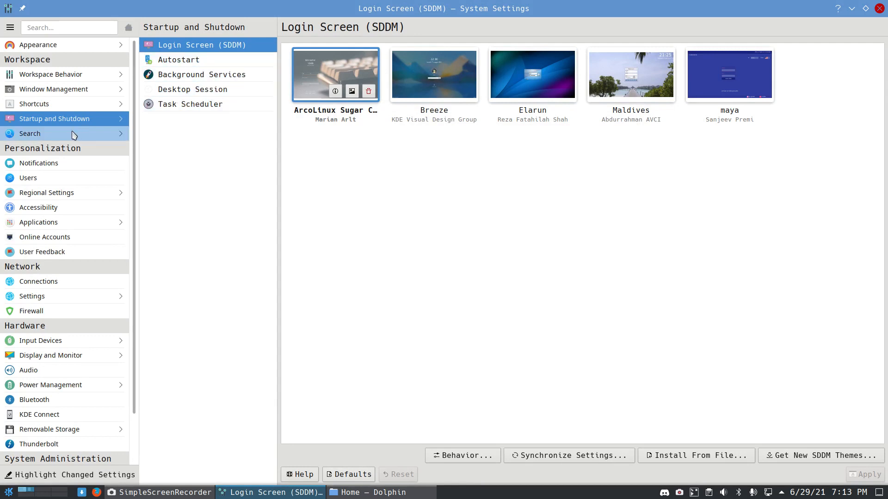
Step: Look through the remaining settings categories, close System Settings, and move the Dolphin window to the upper middle of the desktop
scroll(75, 248, "down", 2)
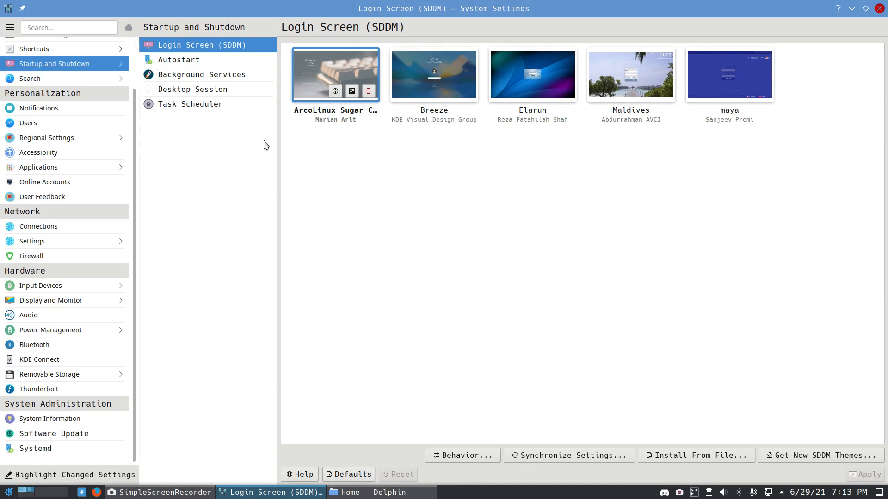
left_click(879, 10)
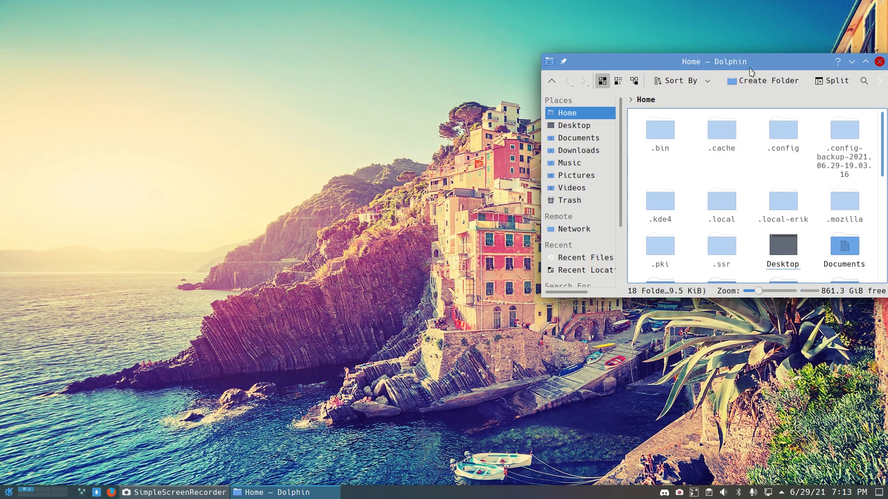
left_click_drag(754, 62, 502, 51)
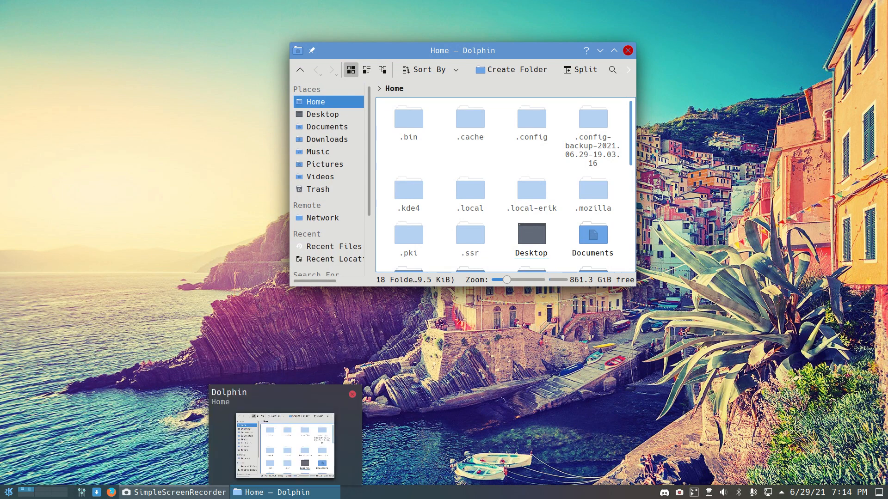
Step: Enter panel editing and try to move the Task Manager widget towards the far end of the panel
right_click(465, 492)
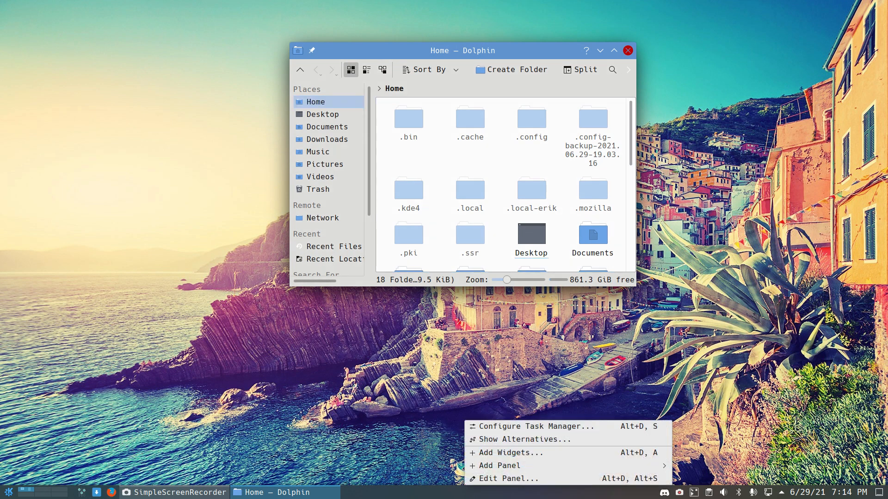
left_click(526, 479)
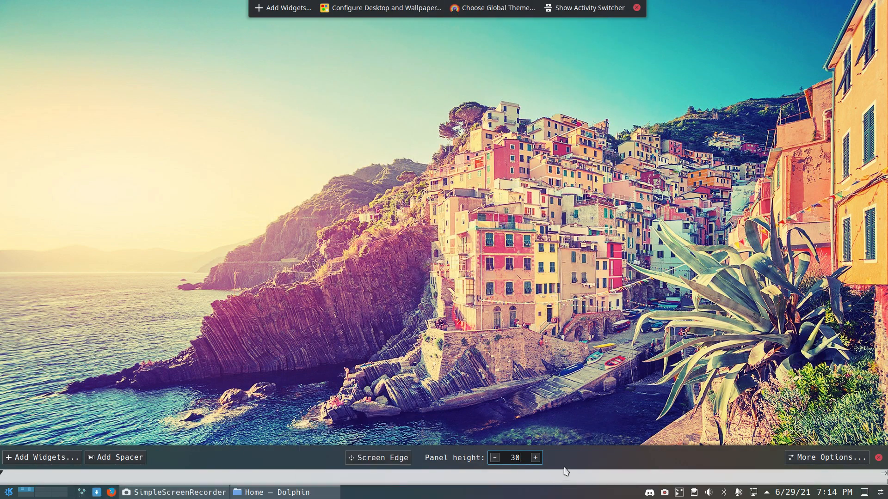
mouse_move(315, 492)
left_click(307, 440)
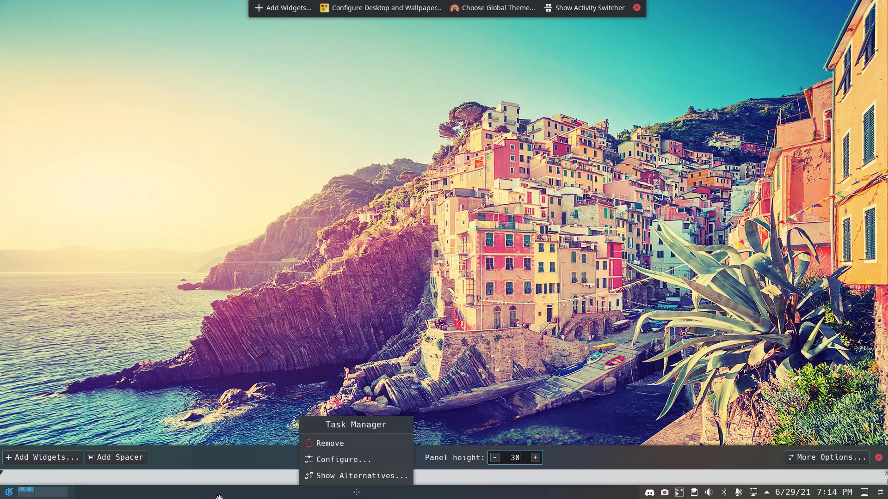
mouse_move(388, 493)
left_click_drag(387, 494, 724, 496)
Step: Rearrange the system tray and the digital clock within the panel, close panel editing, and switch back to the Dolphin window
mouse_move(308, 494)
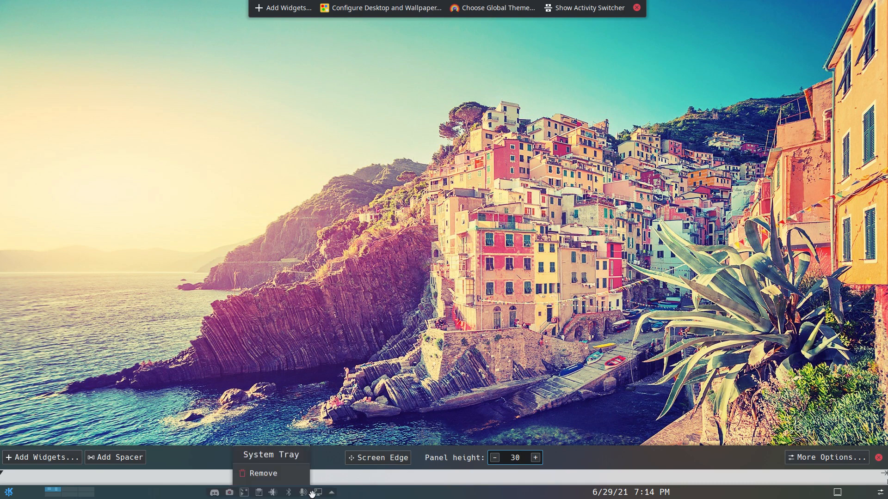
left_click_drag(278, 494, 852, 495)
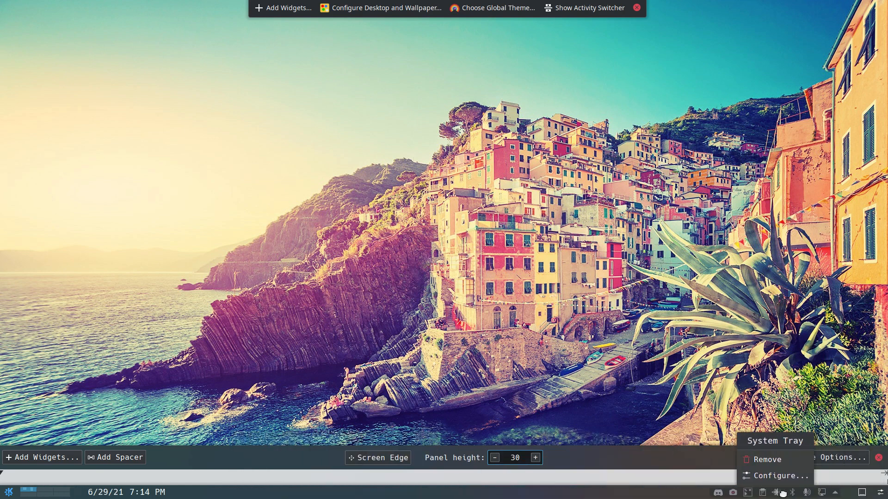
left_click_drag(765, 494, 796, 497)
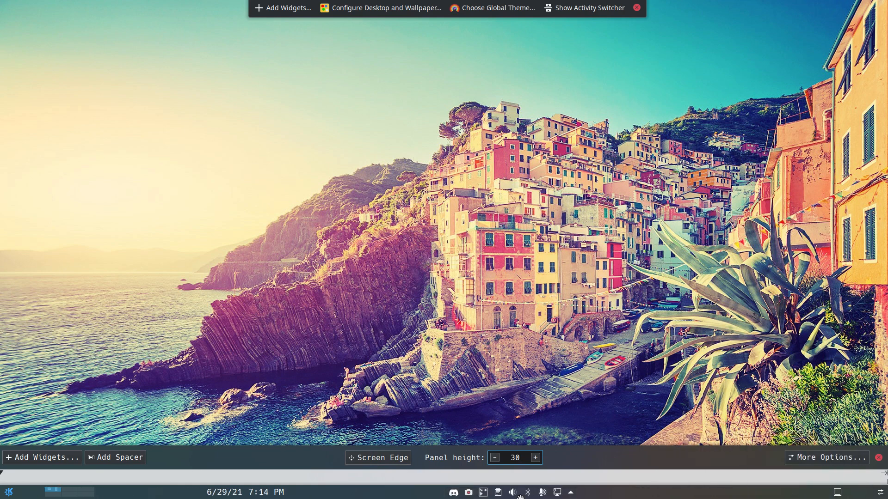
left_click_drag(233, 493, 769, 478)
left_click(598, 421)
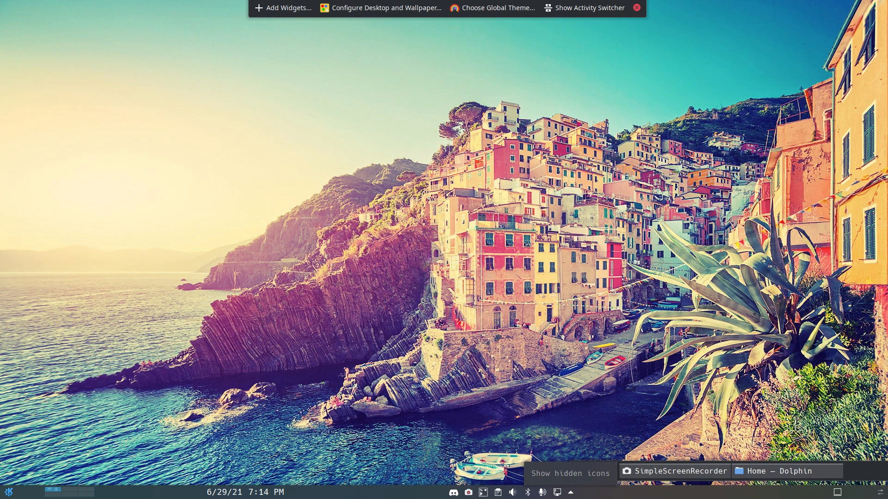
mouse_move(678, 484)
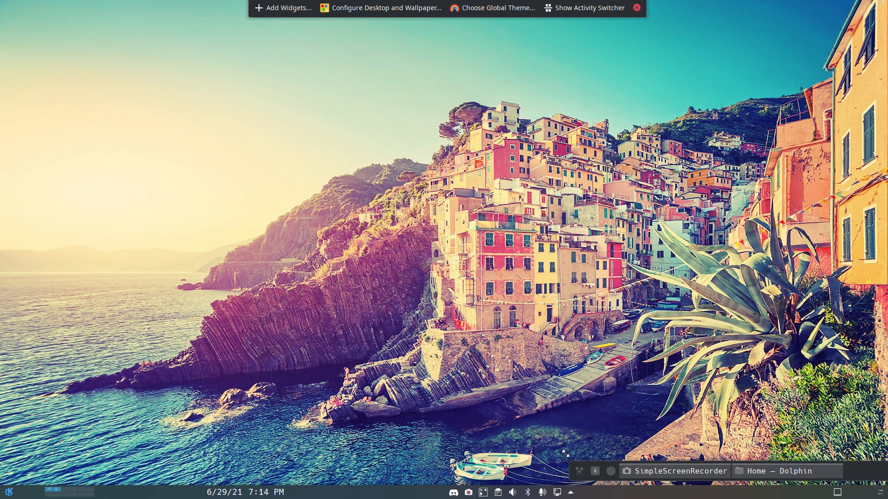
key("alt+Tab")
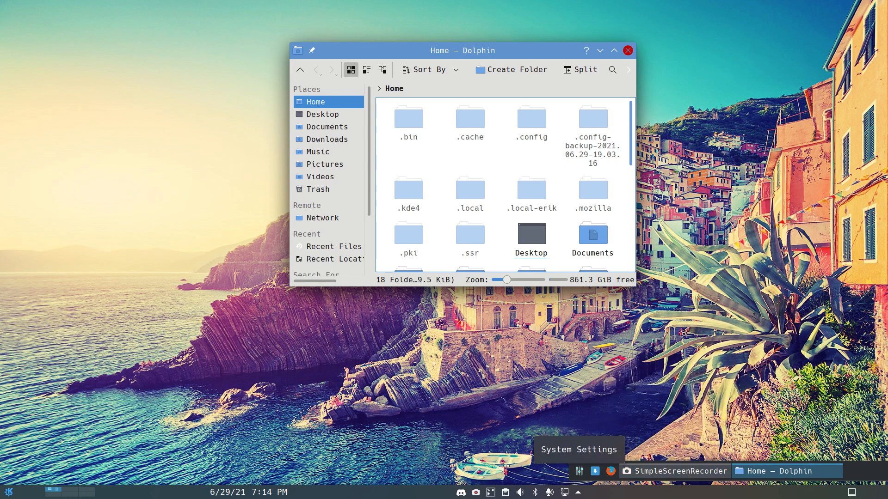
Step: Reopen and close panel editing, and move the stray Task Manager widget from the desktop back into the panel
right_click(407, 496)
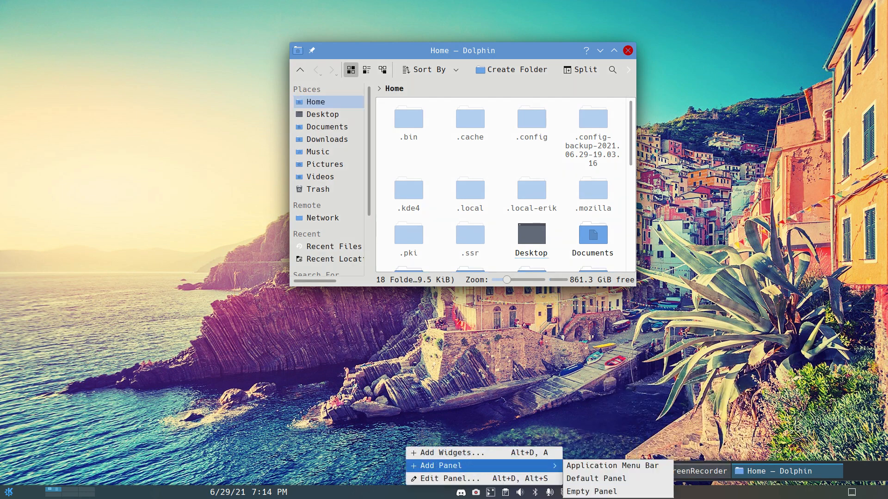
left_click(435, 478)
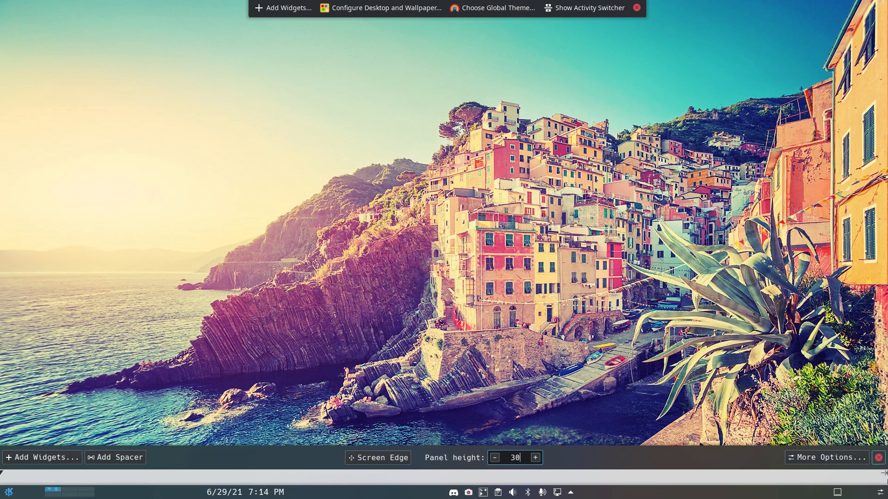
left_click(879, 458)
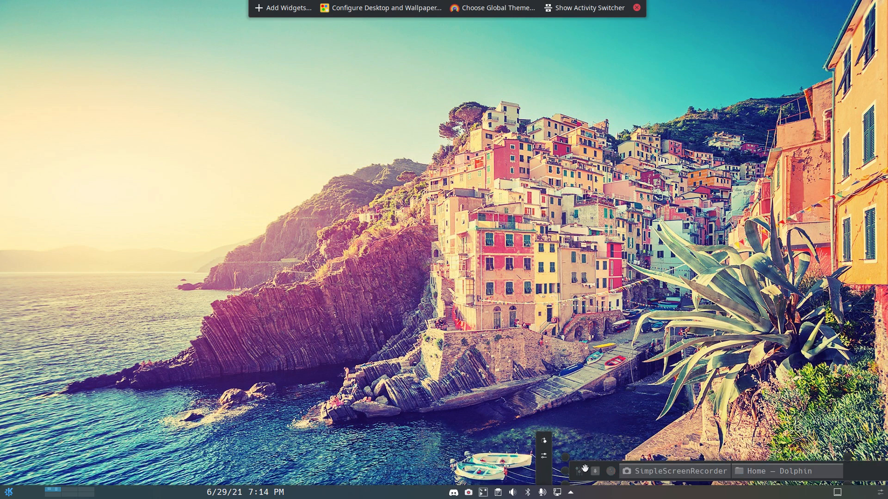
left_click_drag(582, 471, 464, 497)
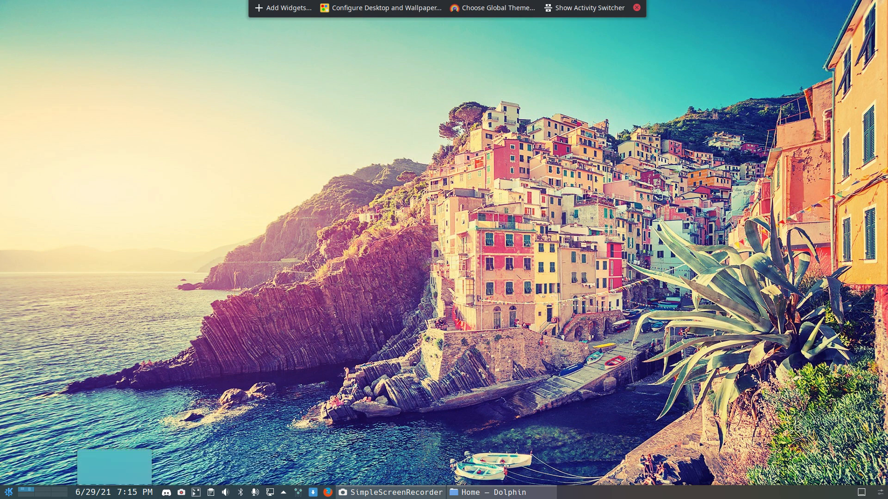
Step: Reorder the panel widgets so that the Task Manager follows the pager and the digital clock sits after the system tray
right_click(608, 490)
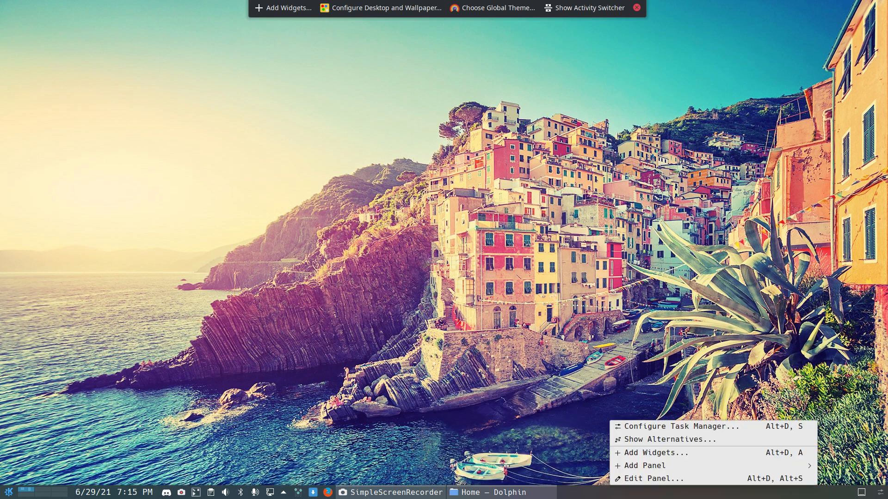
mouse_move(648, 466)
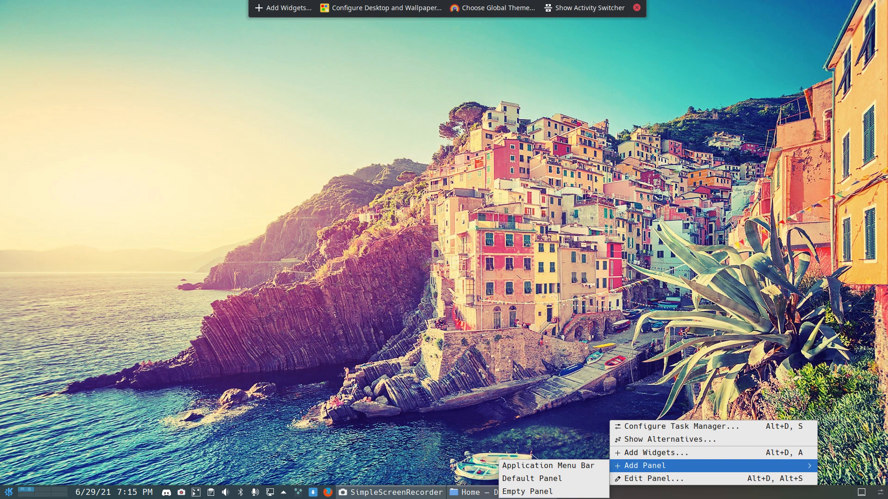
left_click(653, 479)
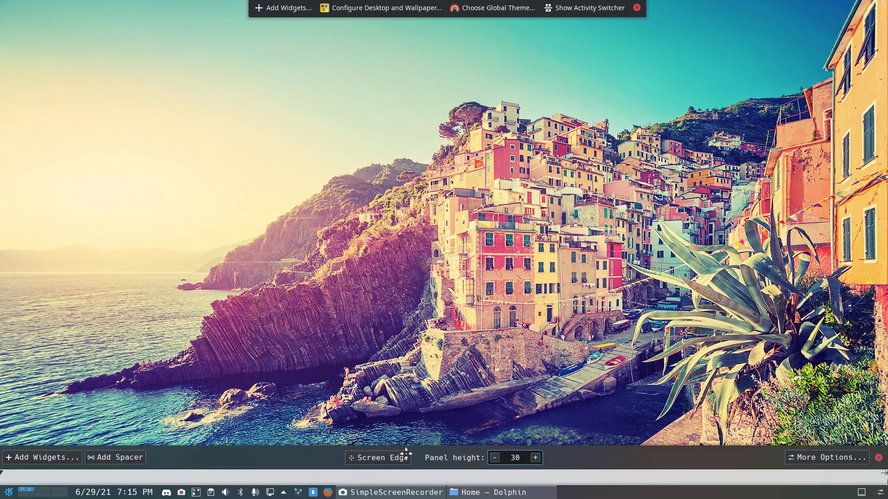
mouse_move(362, 493)
left_click_drag(363, 493, 78, 494)
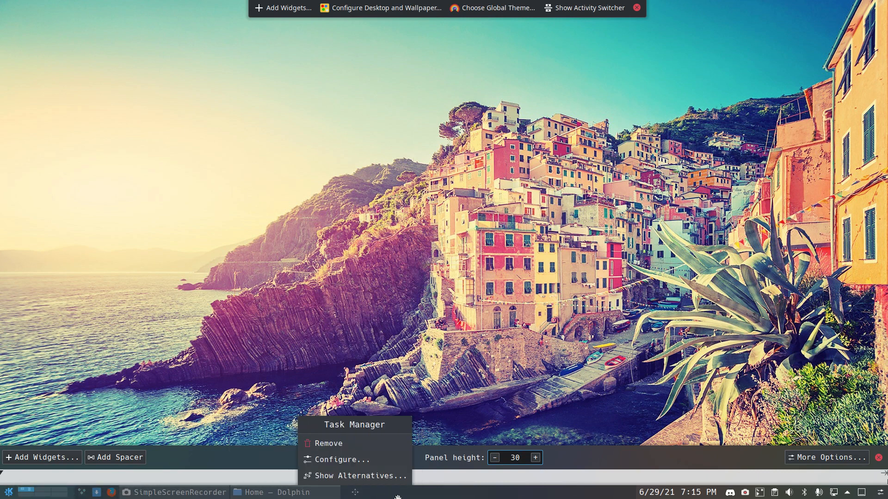
mouse_move(668, 494)
left_click_drag(668, 494, 812, 494)
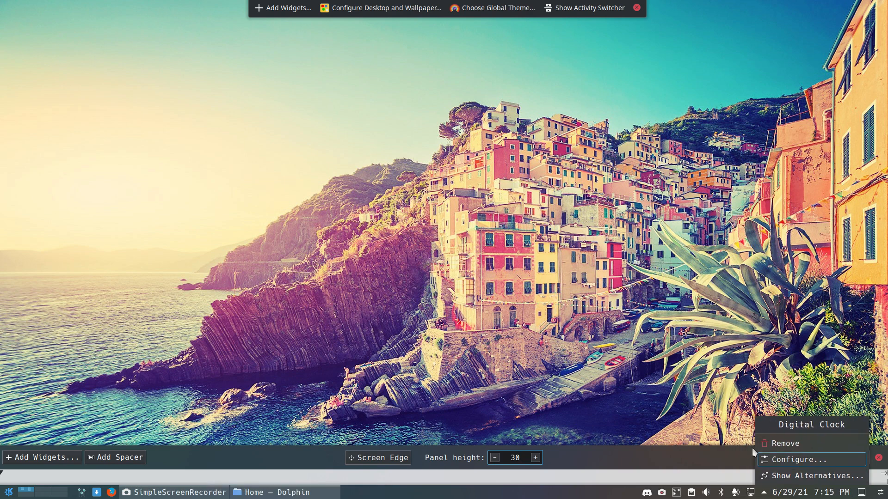
left_click(715, 401)
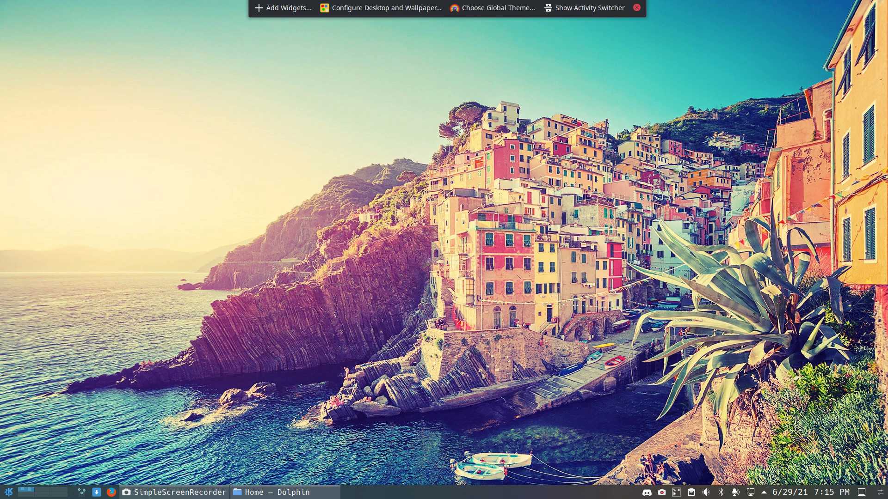
Step: Move the panel to the left screen edge, close its editor, and view the application menu there
right_click(404, 492)
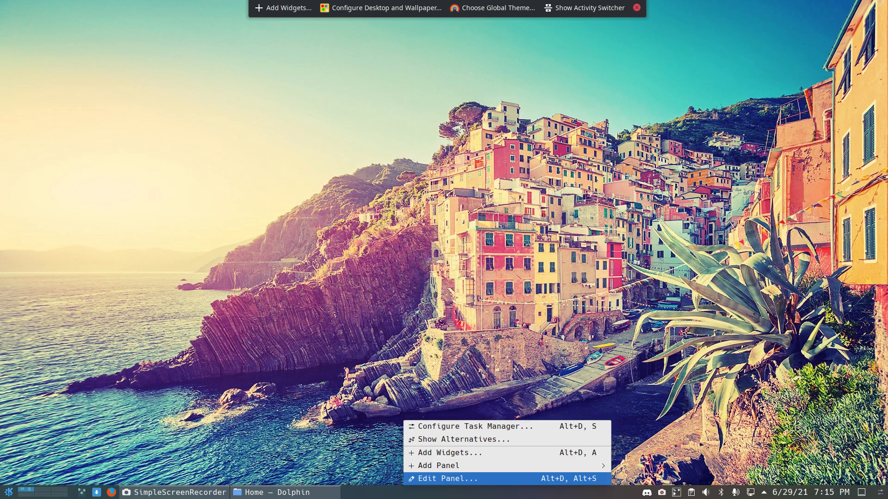
left_click(441, 481)
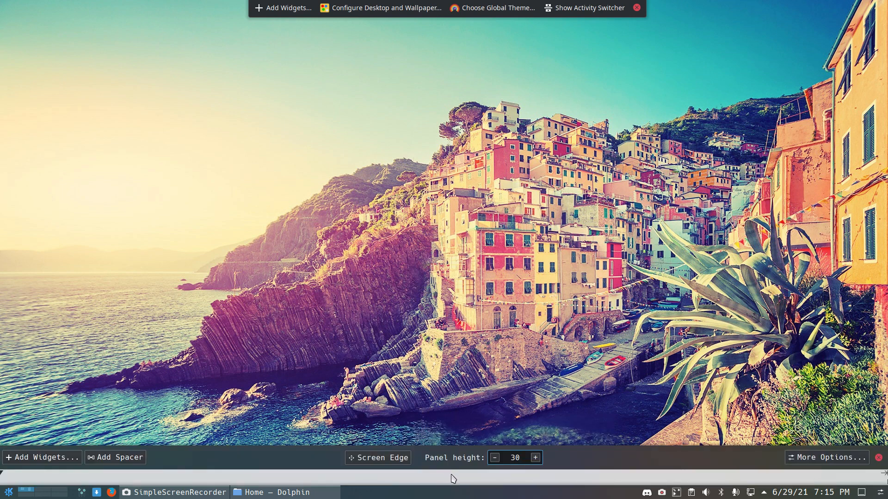
mouse_move(5, 492)
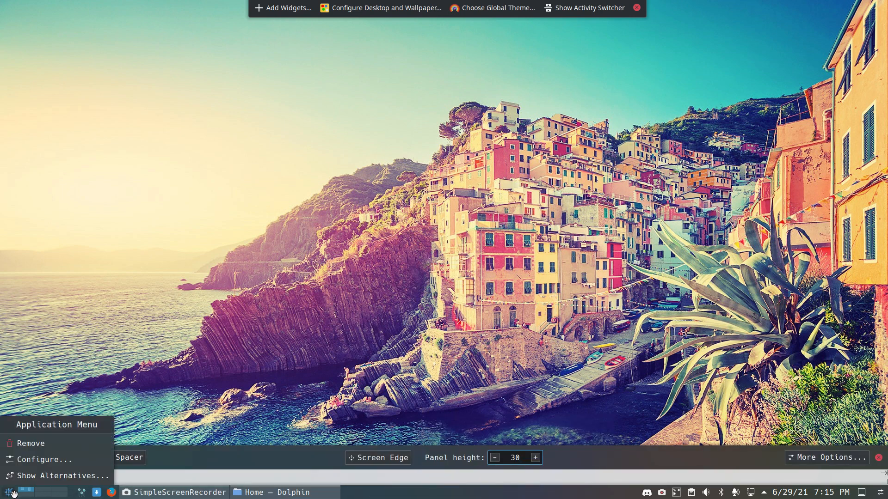
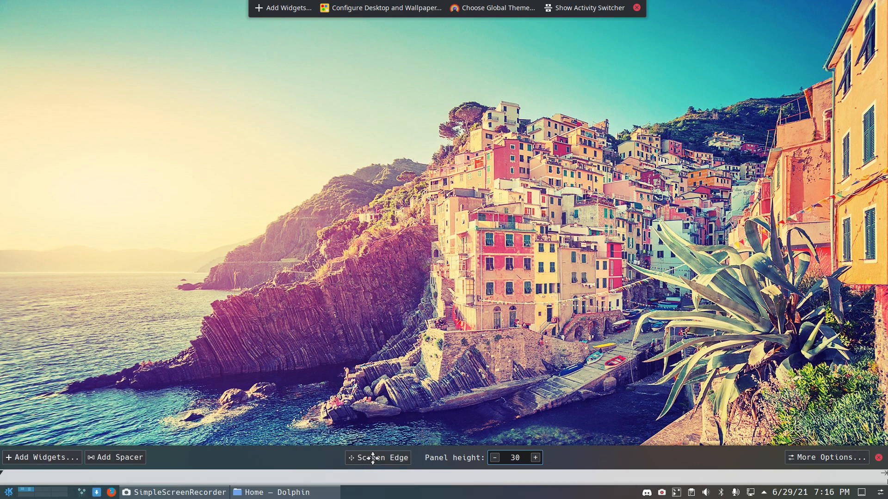
left_click_drag(372, 460, 1, 364)
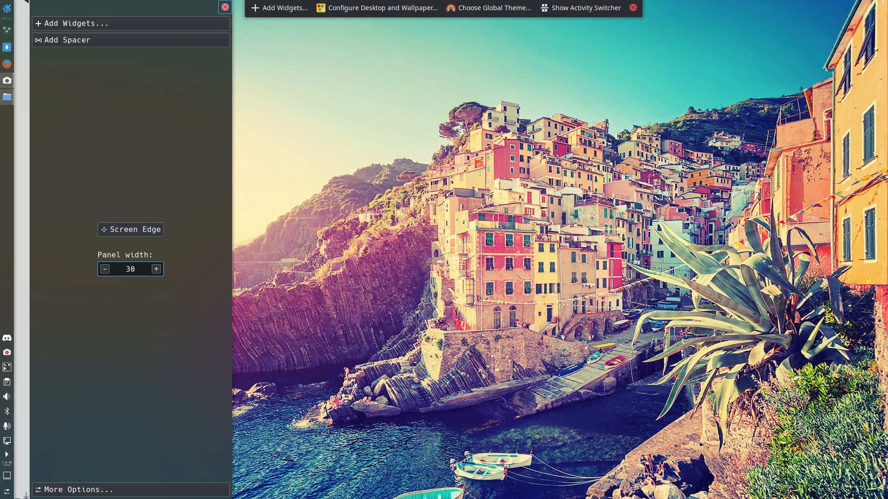
left_click(225, 7)
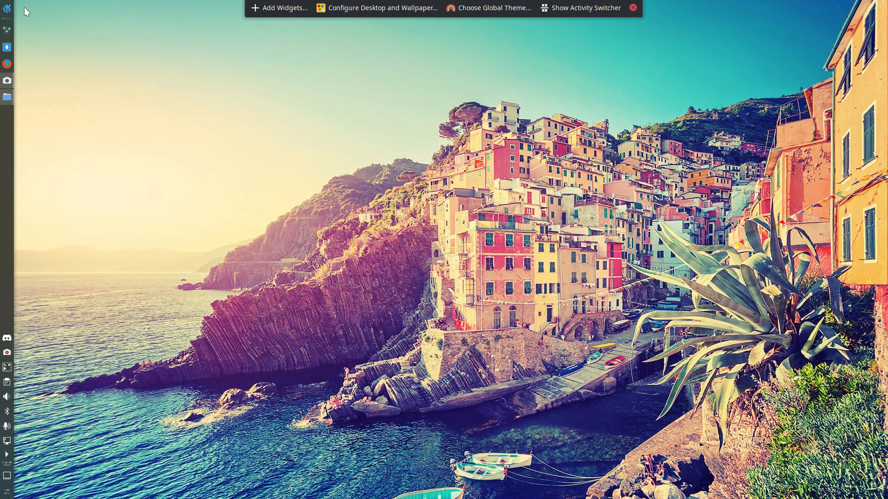
left_click(7, 8)
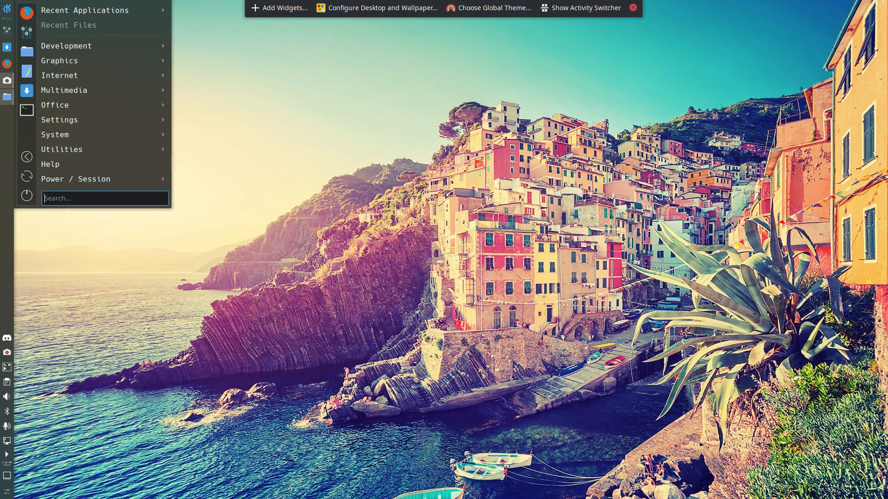
left_click(6, 455)
key("Escape")
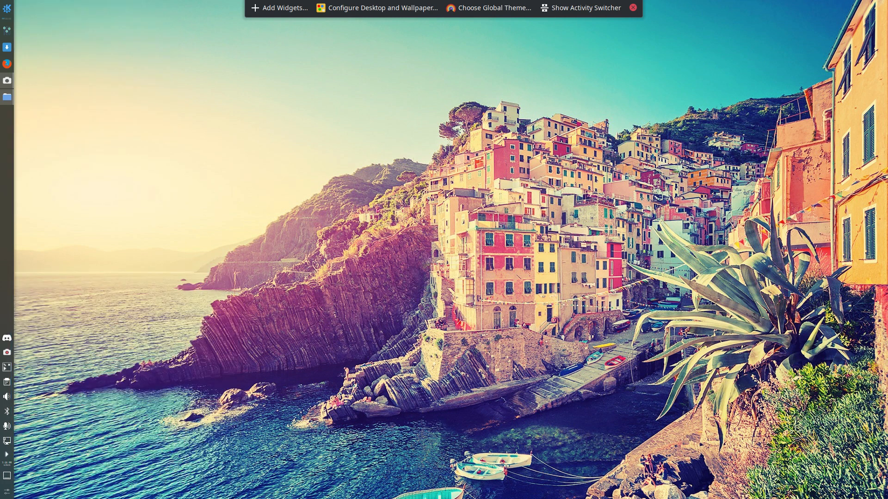
Step: Move the panel to the top screen edge, leave desktop edit mode, and close the Dolphin window
left_click(7, 492)
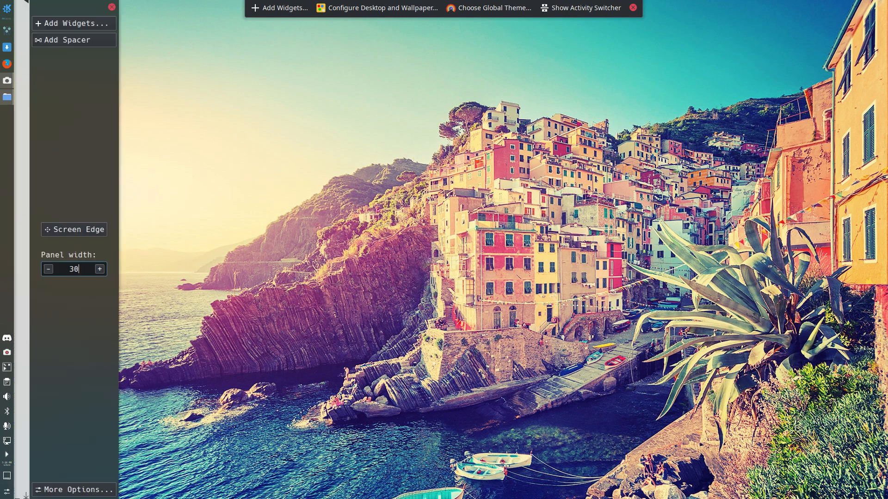
left_click_drag(75, 237, 377, 22)
left_click(424, 100)
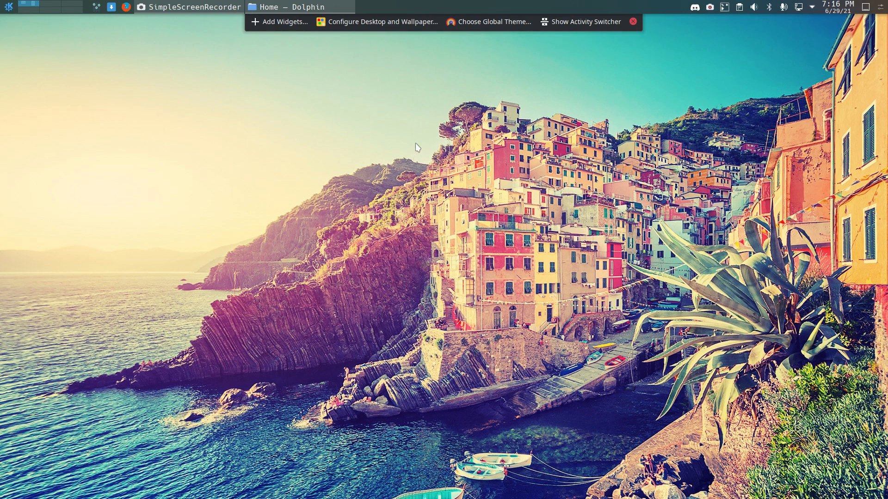
left_click(633, 22)
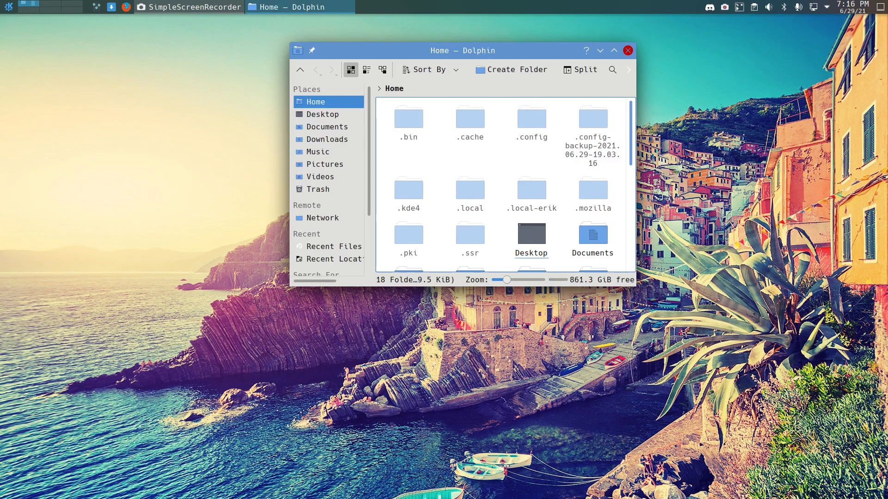
left_click(627, 48)
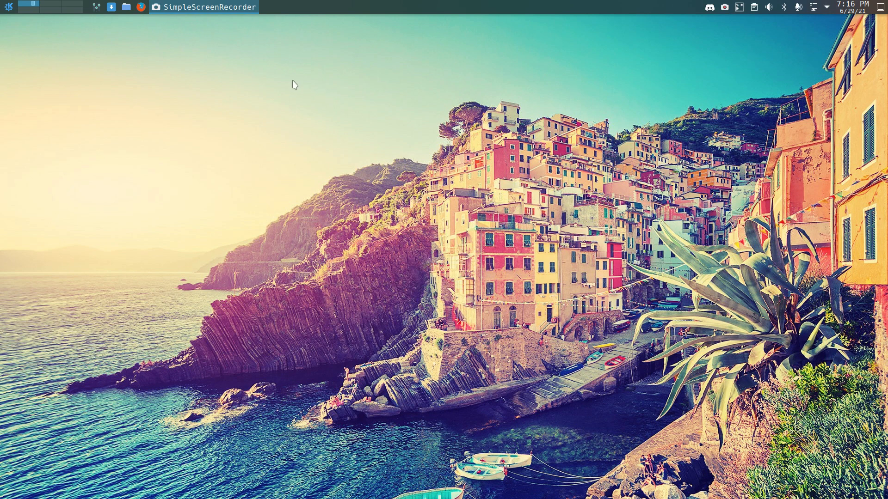
Step: View the cascading application menu, and replace it with the Application Launcher alternative
left_click(9, 7)
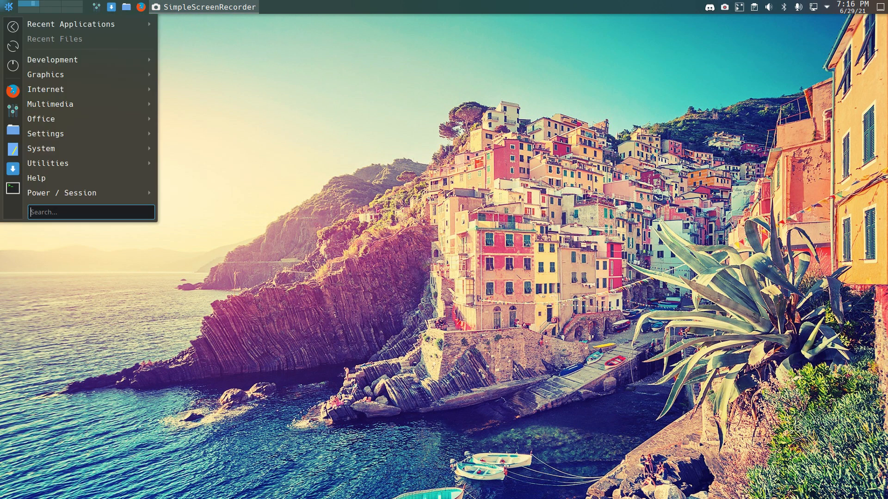
right_click(9, 6)
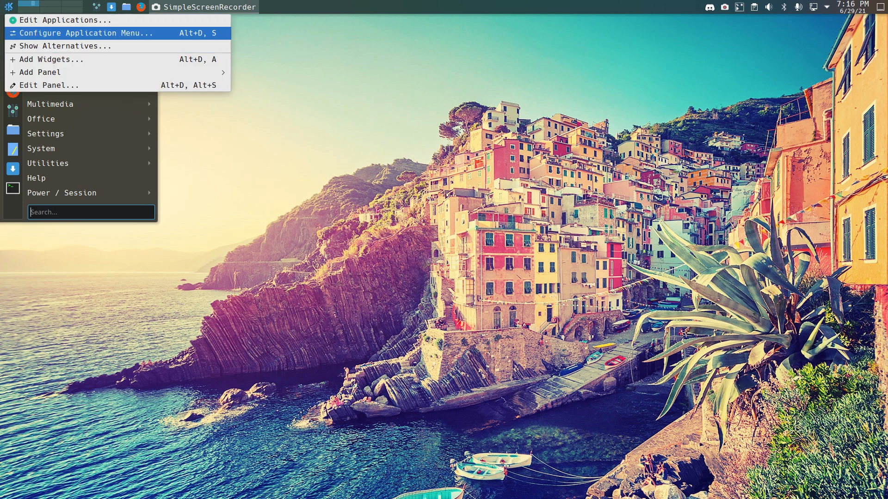
left_click(110, 46)
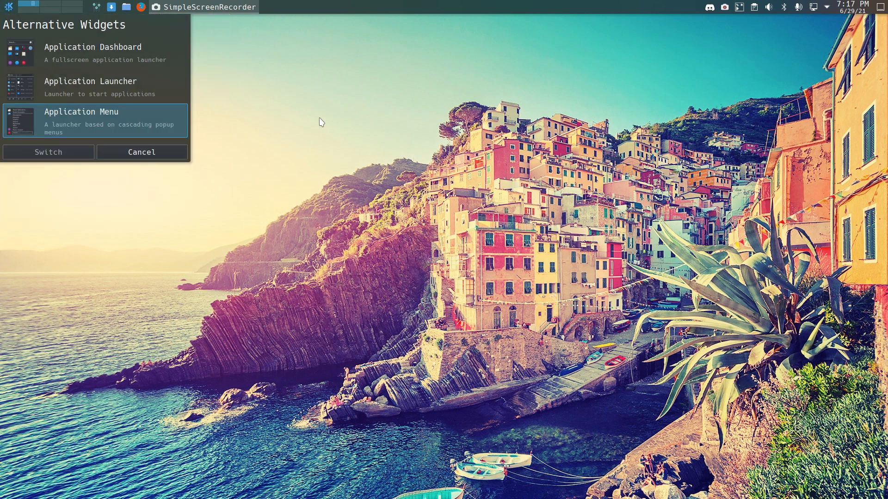
left_click(84, 87)
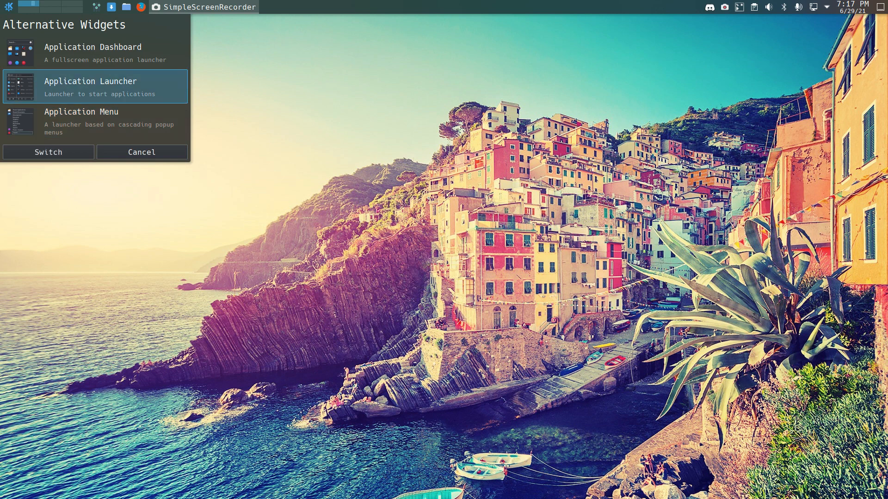
left_click(63, 153)
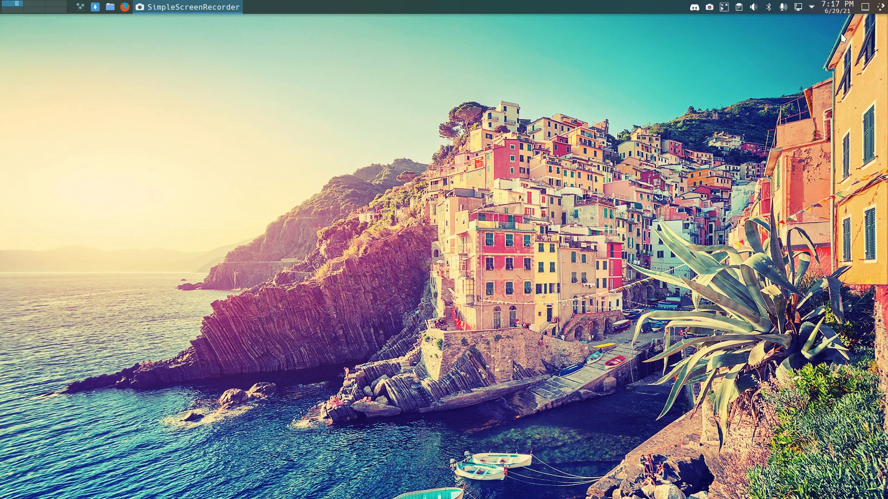
Step: View the Application Launcher, replace it with the Application Dashboard alternative, and look at the full-screen dashboard
left_click(880, 7)
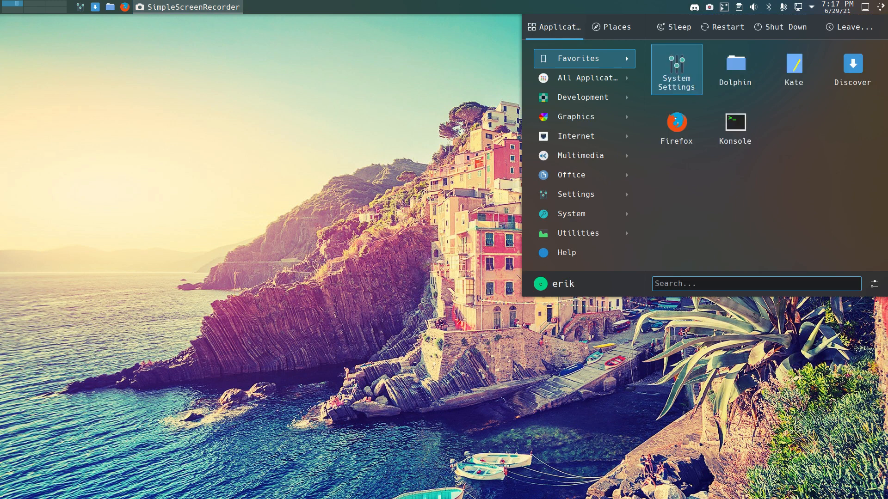
right_click(880, 6)
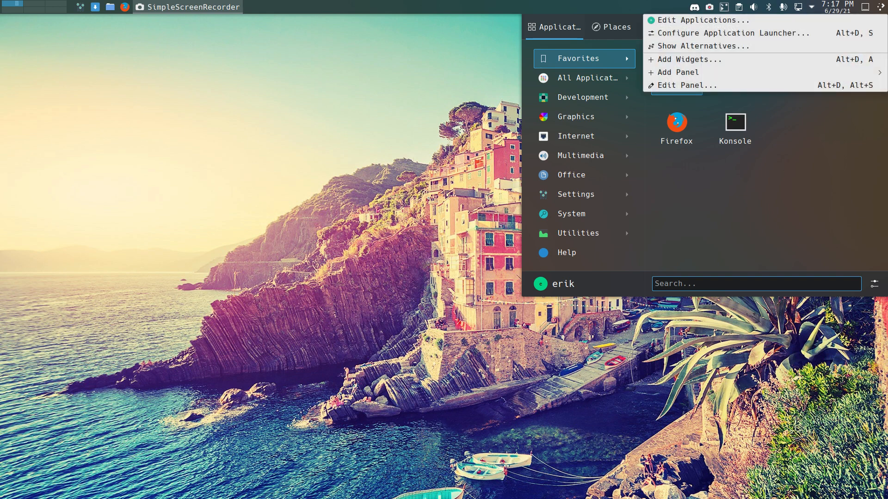
left_click(763, 48)
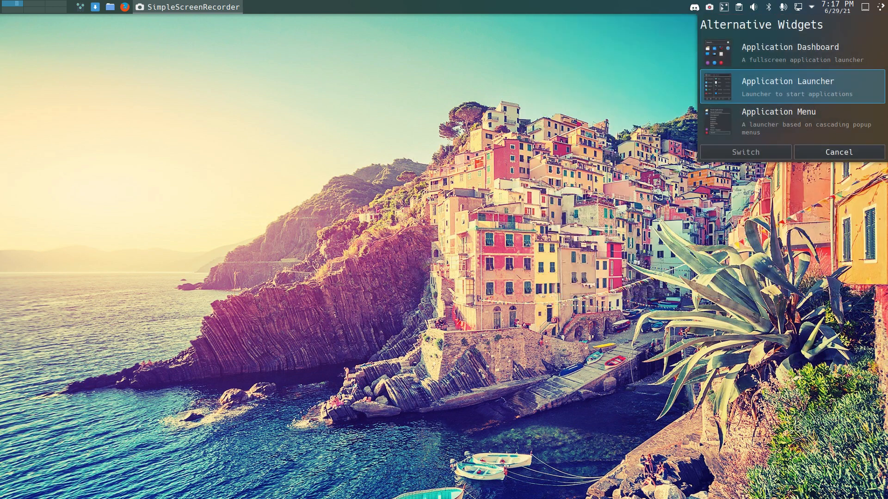
left_click(762, 51)
left_click(742, 153)
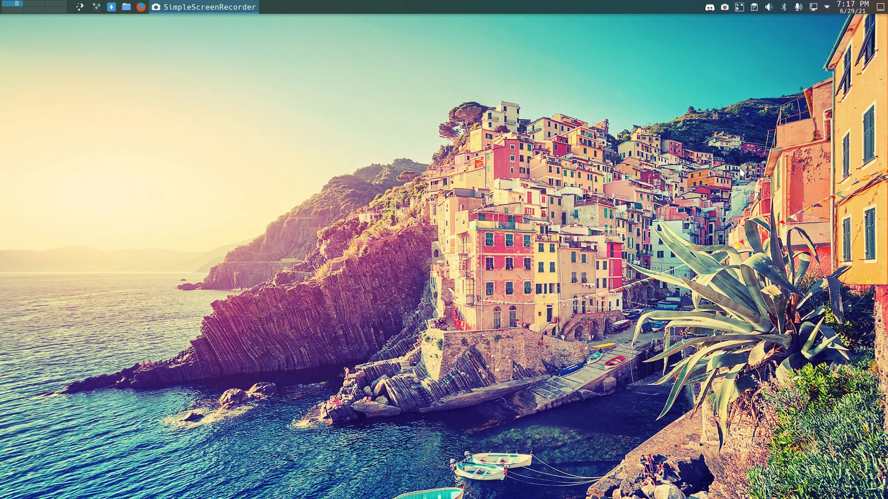
left_click(80, 7)
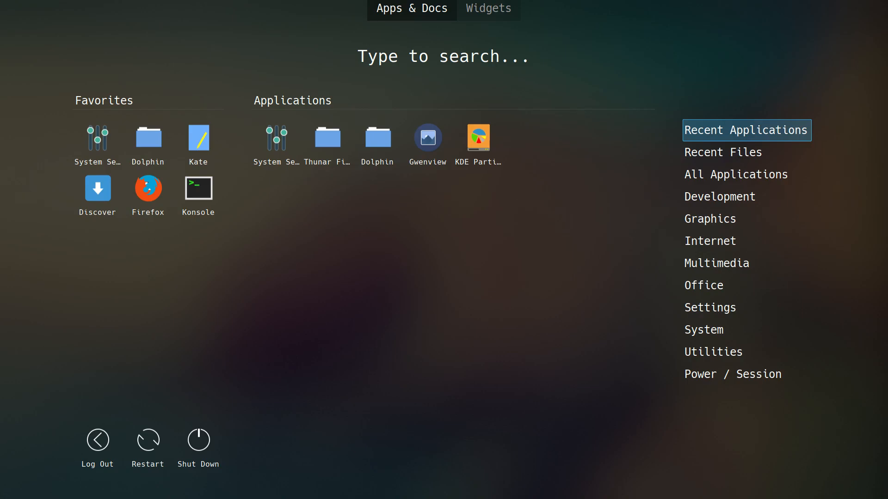
key("Escape")
Step: Edit the panel and move the Application Dashboard widget to its very start, before the pager
right_click(80, 7)
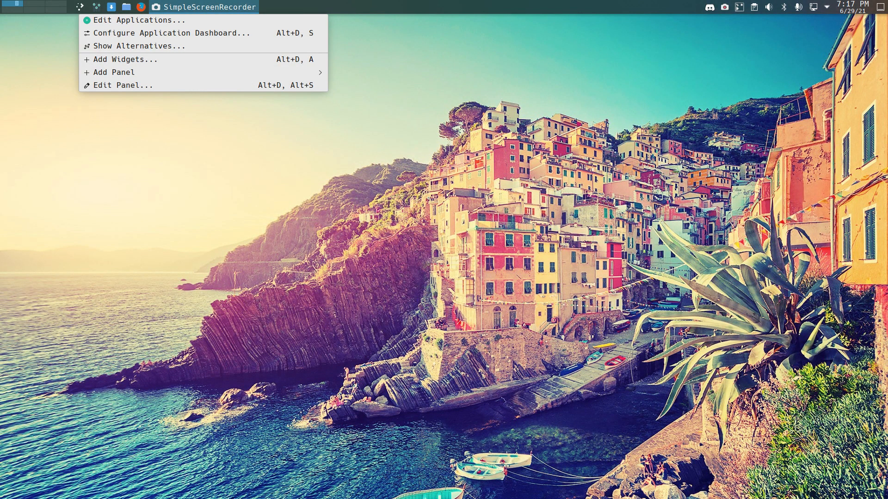
left_click(131, 85)
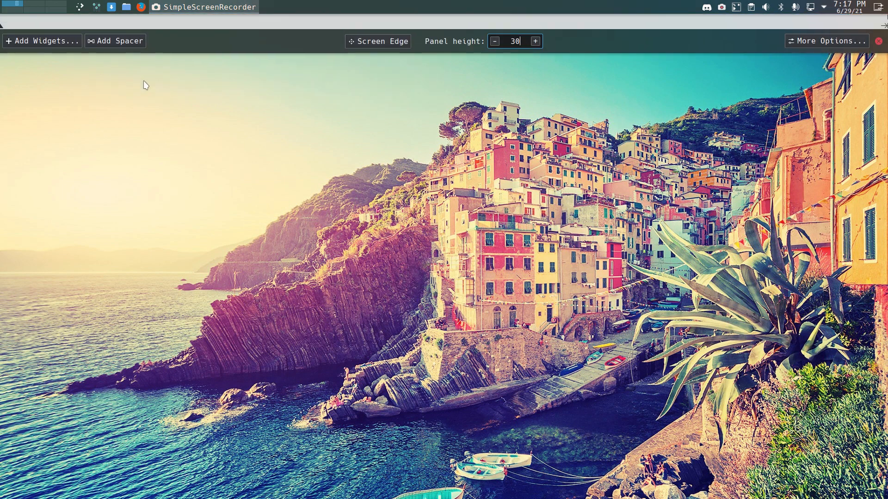
mouse_move(80, 7)
left_click_drag(80, 7, 2, 8)
left_click(56, 103)
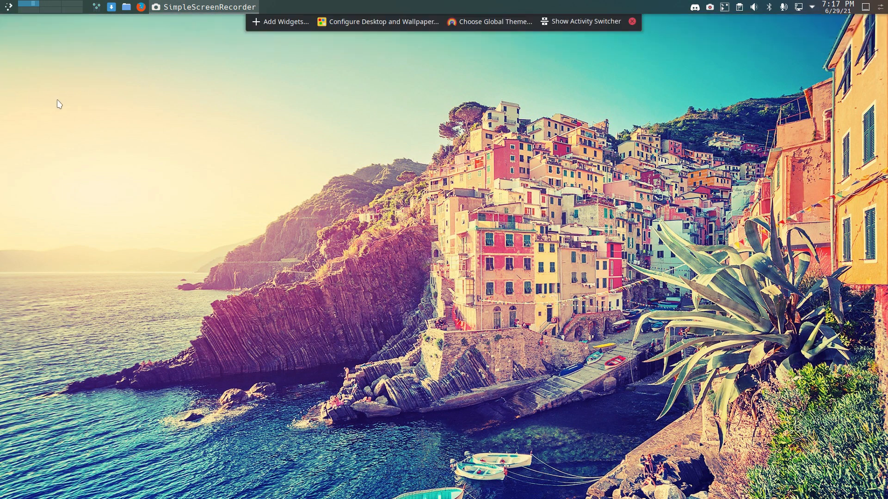
Step: View the Application Dashboard from its new place, close it, and leave desktop edit mode
left_click(8, 6)
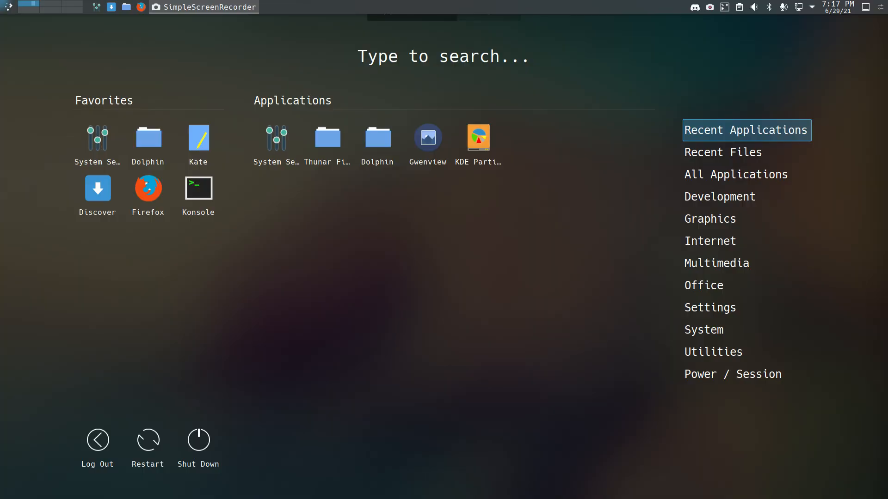
key("Escape")
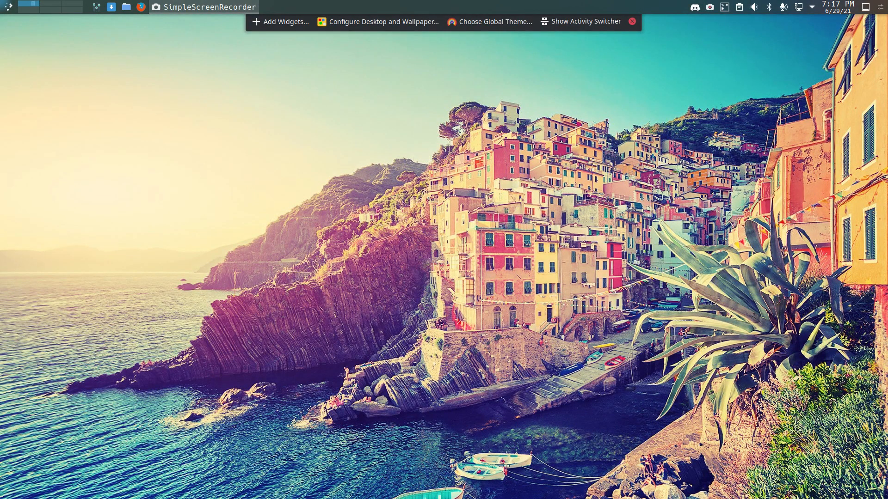
left_click(631, 21)
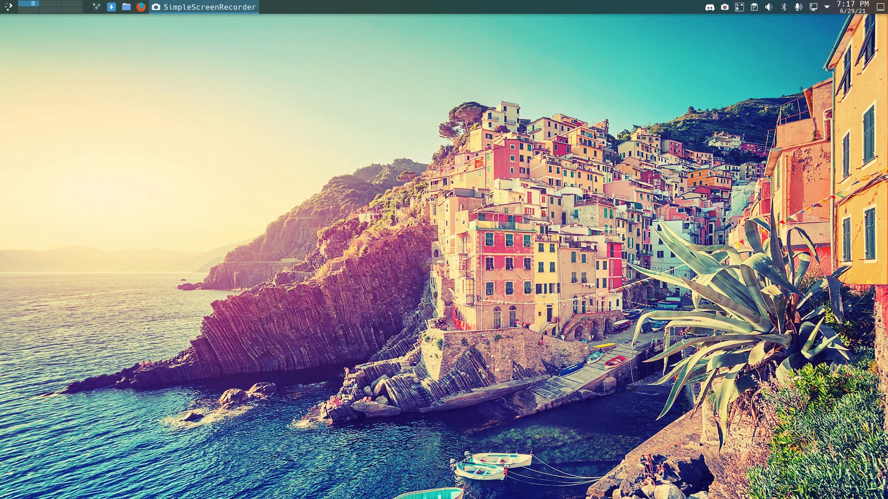
Step: Open and close System Settings from the panel, and look at the hidden system tray entries
left_click(96, 7)
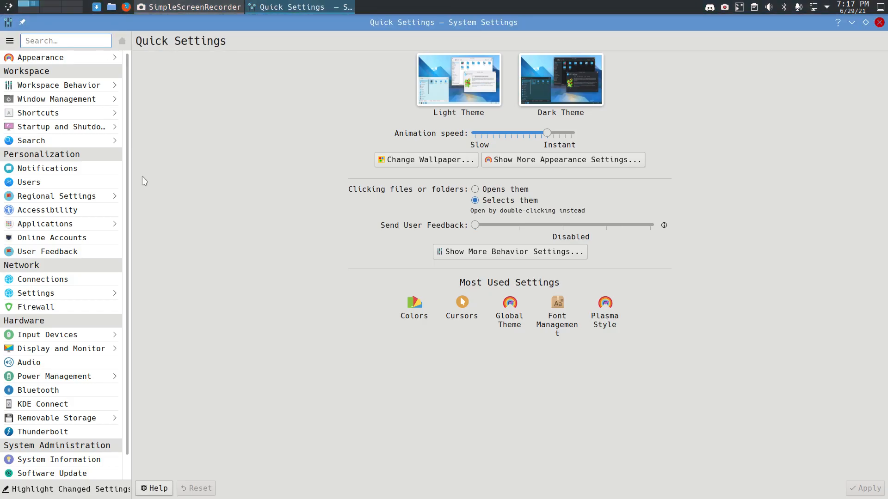
left_click(879, 22)
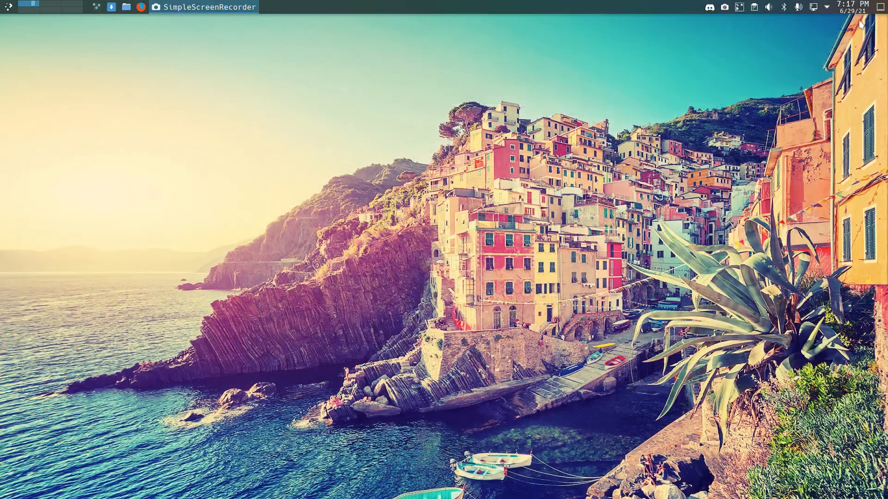
left_click(827, 7)
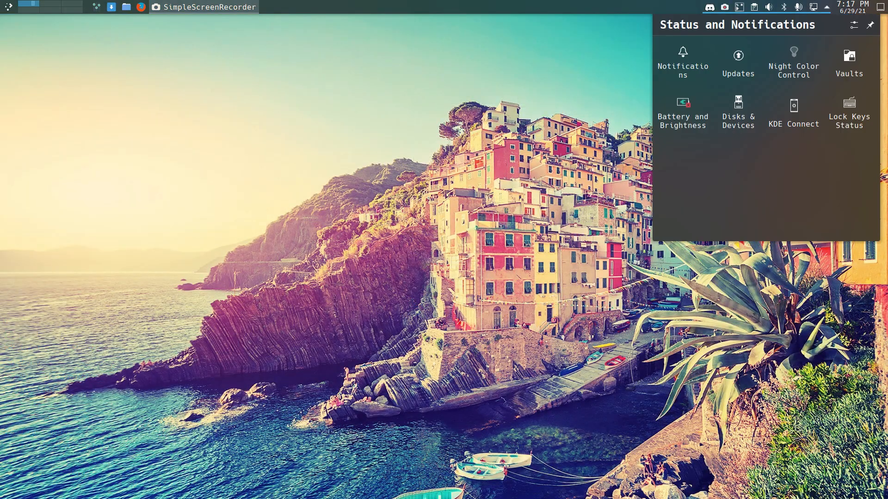
left_click(636, 49)
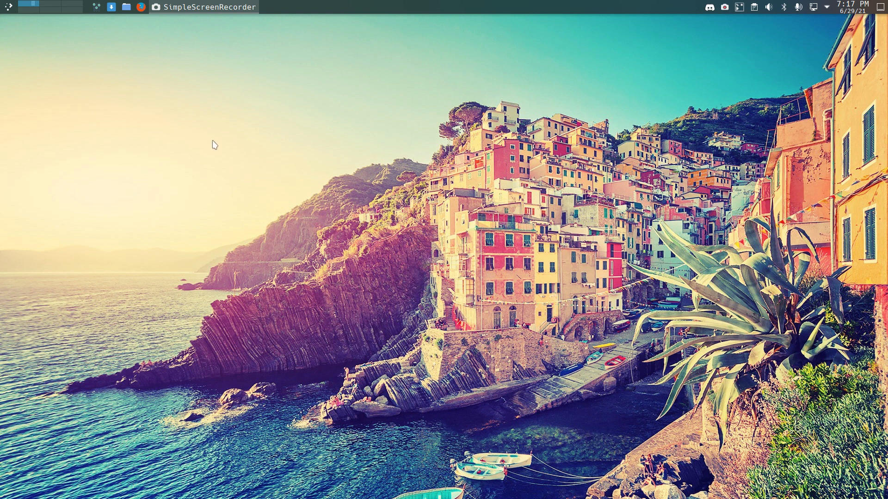
Step: Open the home folder in Dolphin and duplicate the .config folder there as .config-this-is-it
key("super+e")
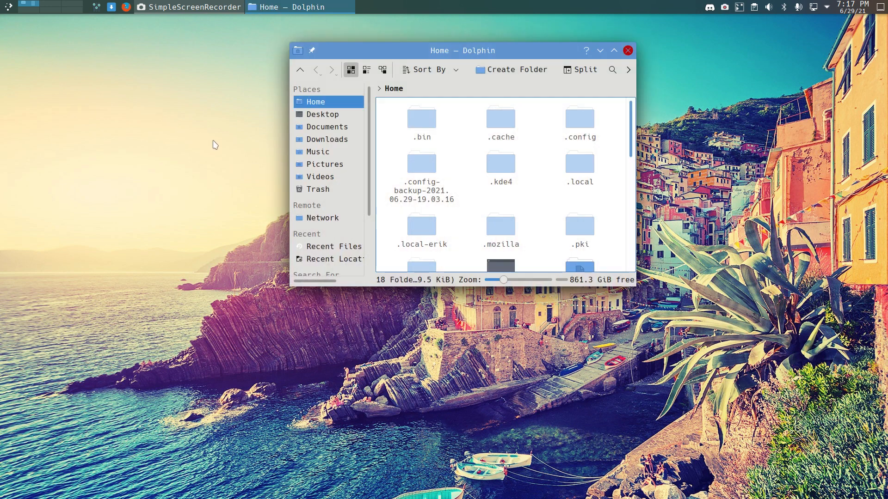
left_click(592, 123)
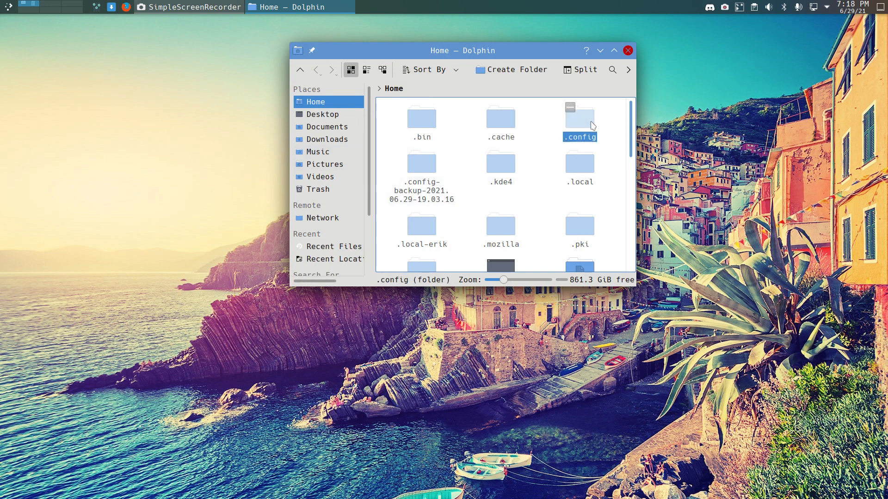
key("ctrl+c")
key("ctrl+v")
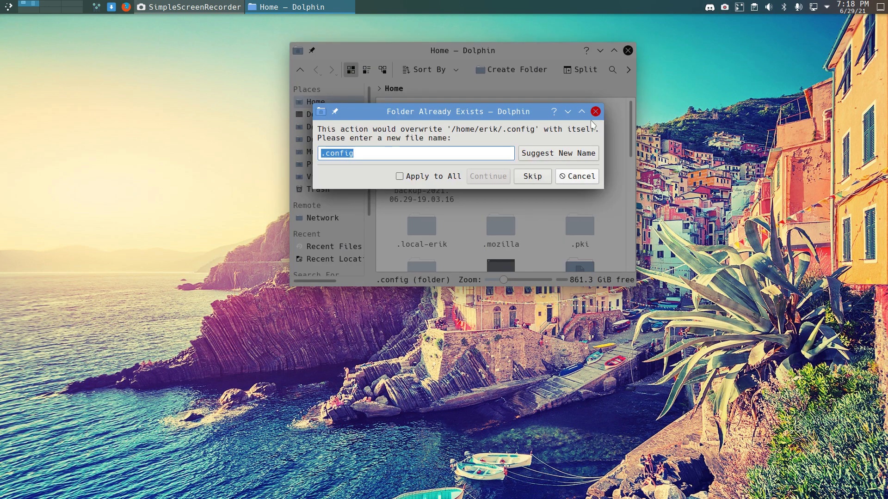
key("End")
type("-yid")
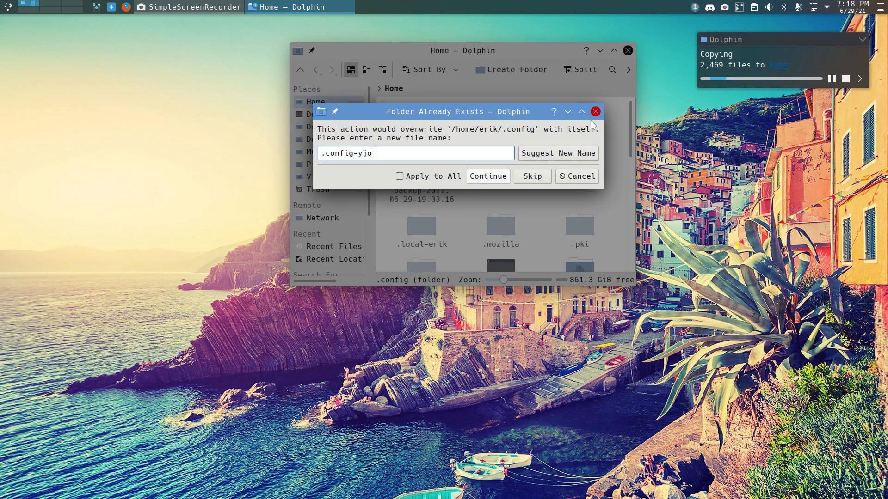
key("BackSpace")
key("BackSpace")
key("BackSpace")
type("thid")
key("BackSpace")
type("s-is-it")
key("Return")
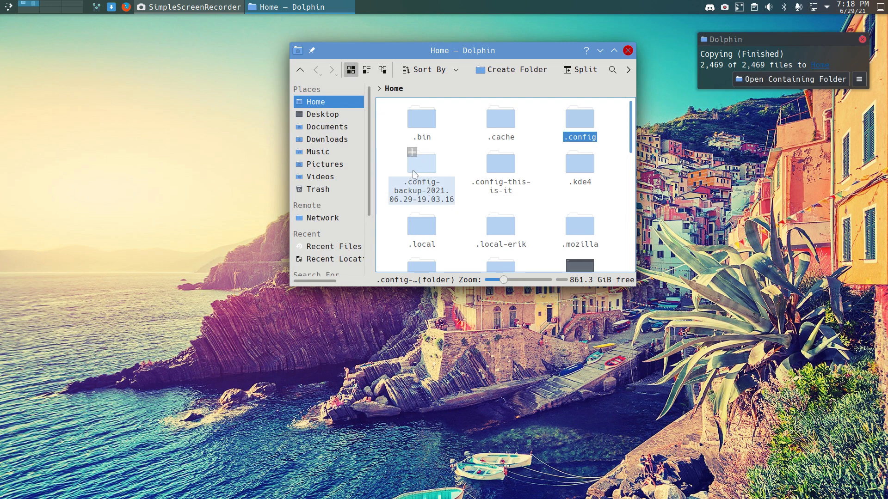
Step: Compare .config with .config-this-is-it in Meld, hide the identical files to examine the differences, and close the comparison
left_click(508, 167)
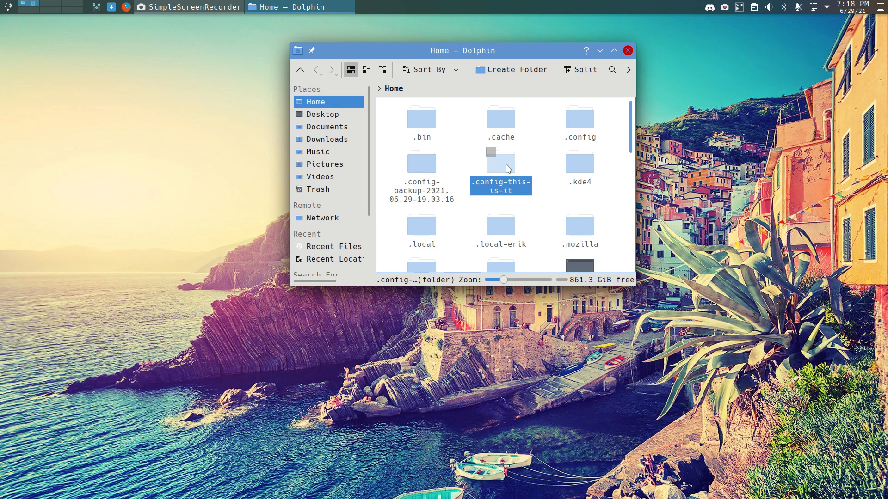
left_click(577, 125, "ctrl")
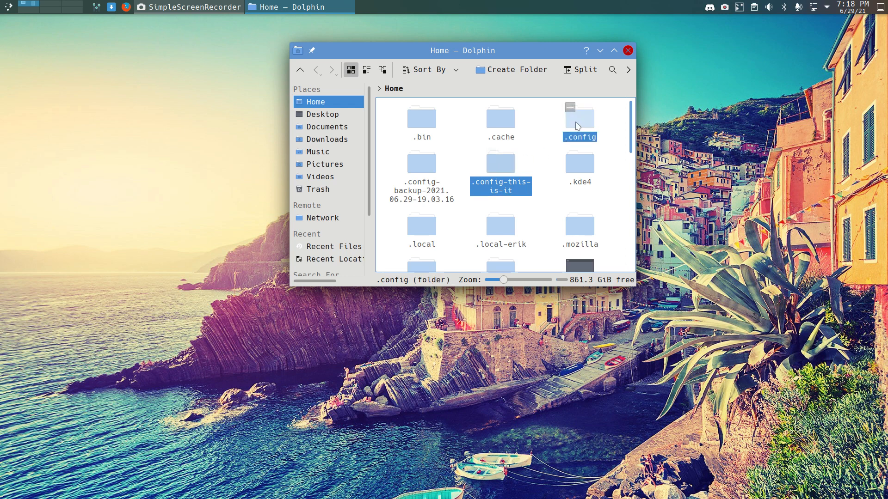
right_click(577, 126)
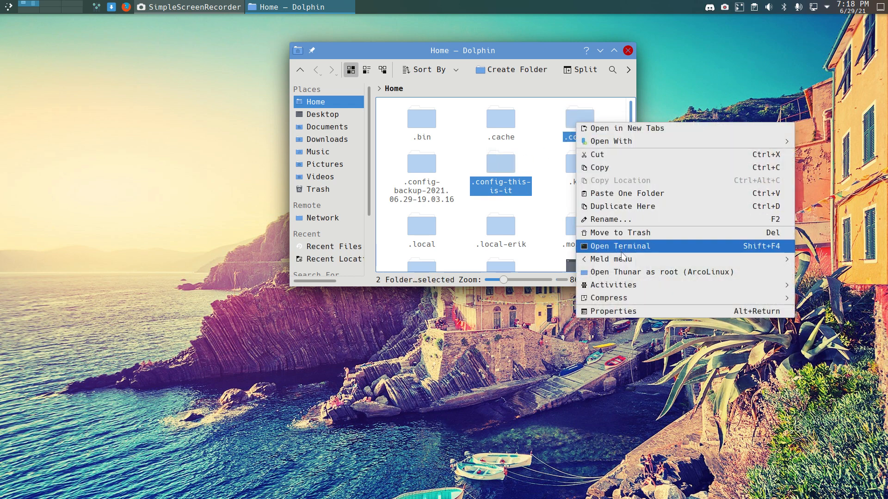
mouse_move(625, 262)
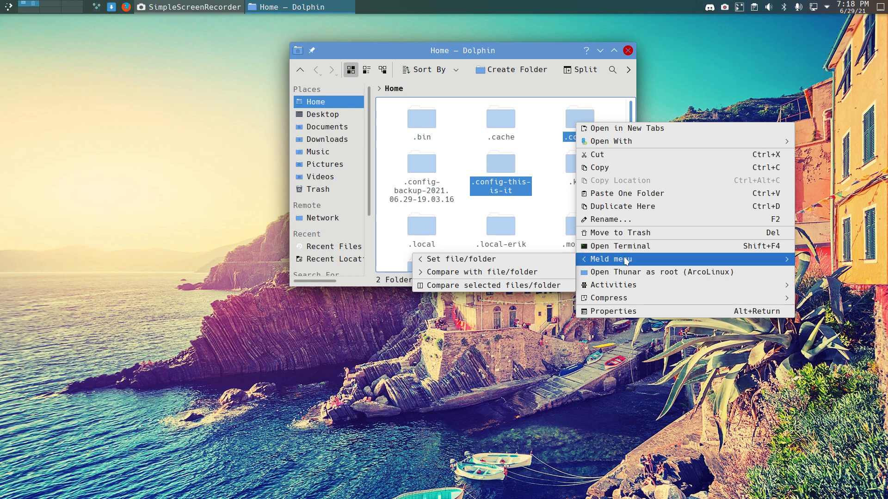
left_click(534, 281)
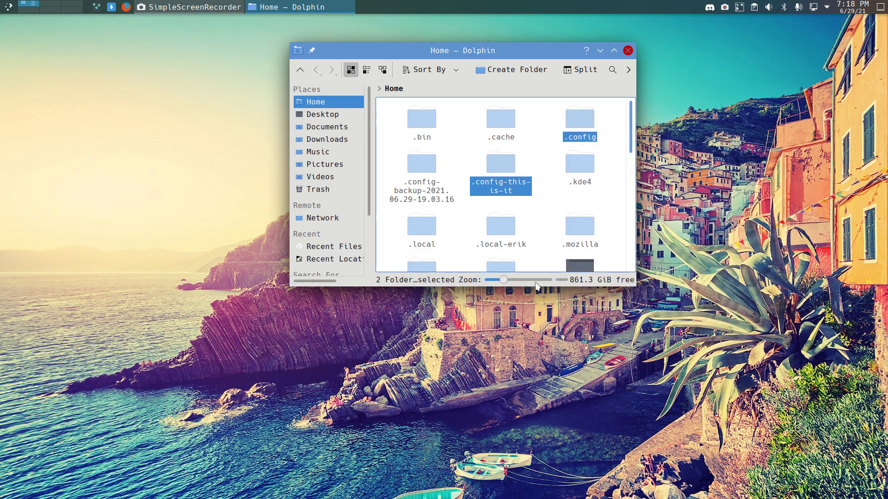
double_click(533, 294)
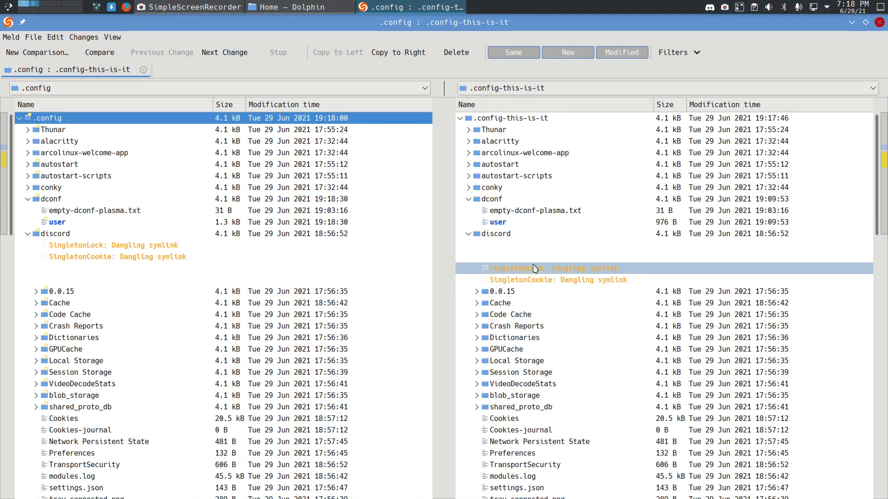
left_click(513, 55)
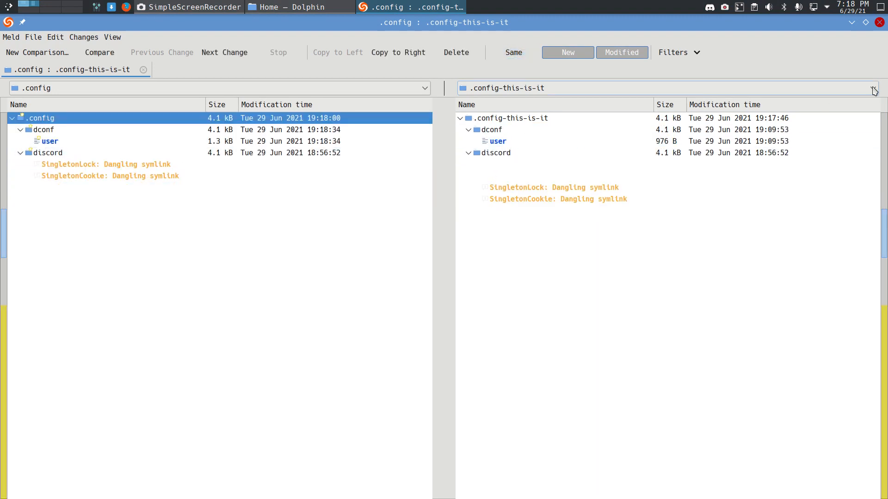
left_click(880, 22)
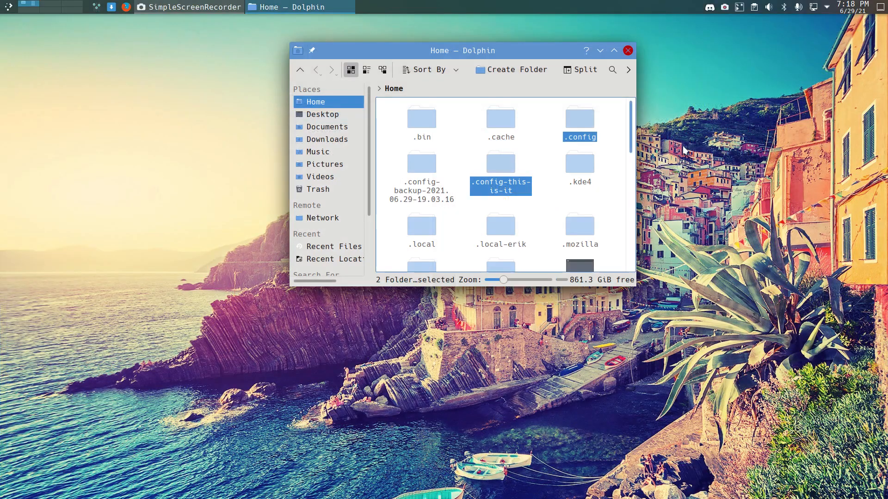
Step: Select the .config-backup-2021.06.29-19.03.16 and .config-this-is-it folders and compare them in Meld
left_click(546, 162)
left_click(504, 169)
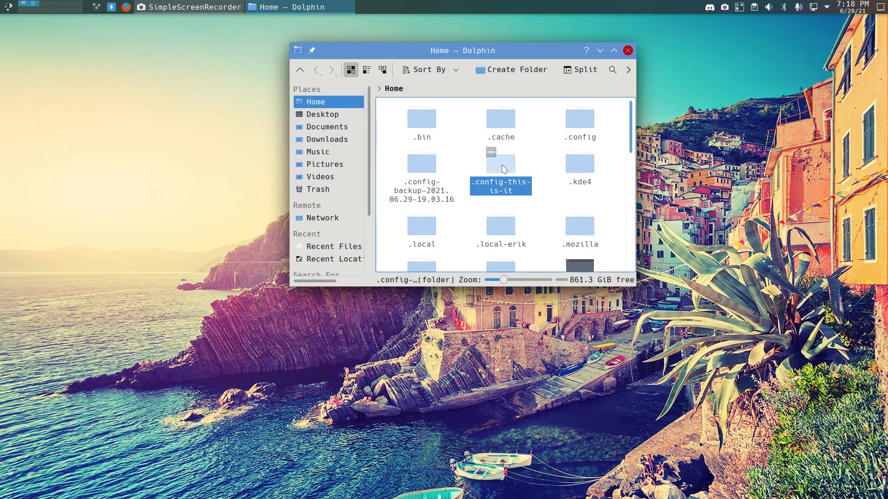
left_click(426, 172, "ctrl")
right_click(425, 171)
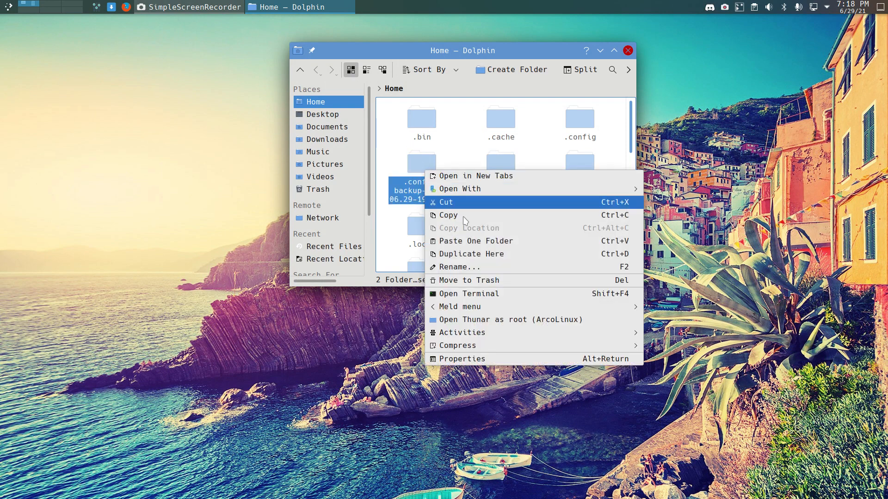
mouse_move(482, 305)
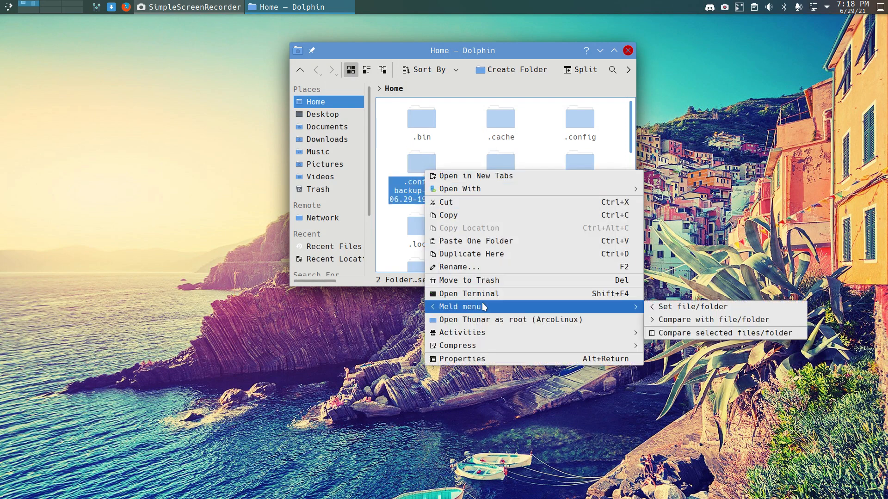
left_click(714, 332)
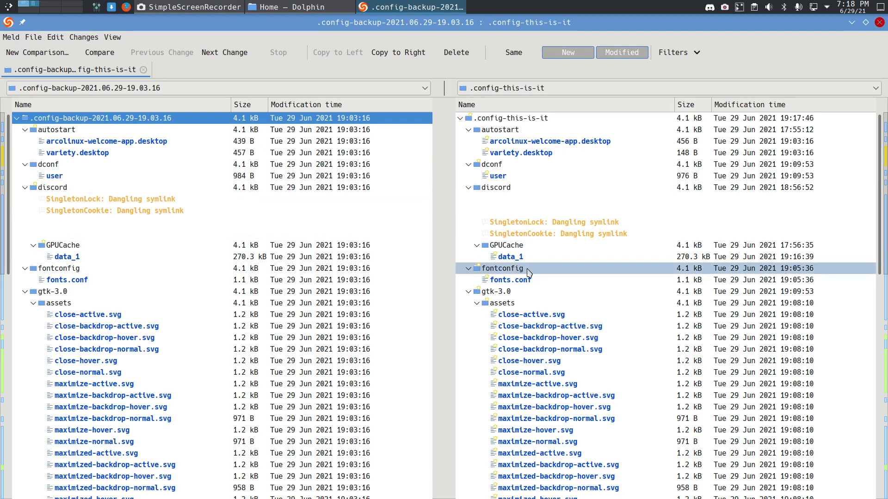
Step: Open the kdeglobals file comparison, examine its color scheme, font and KDE setting differences, and close it
scroll(555, 326, "down", 10)
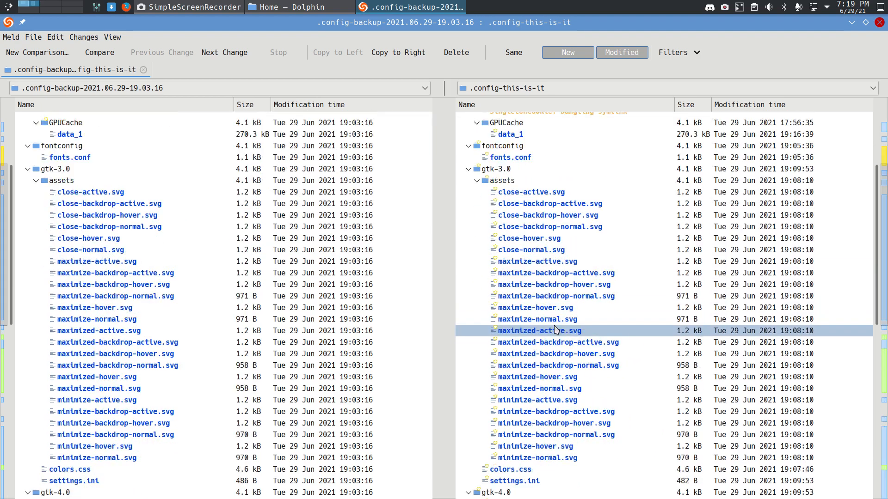
scroll(534, 291, "down", 6)
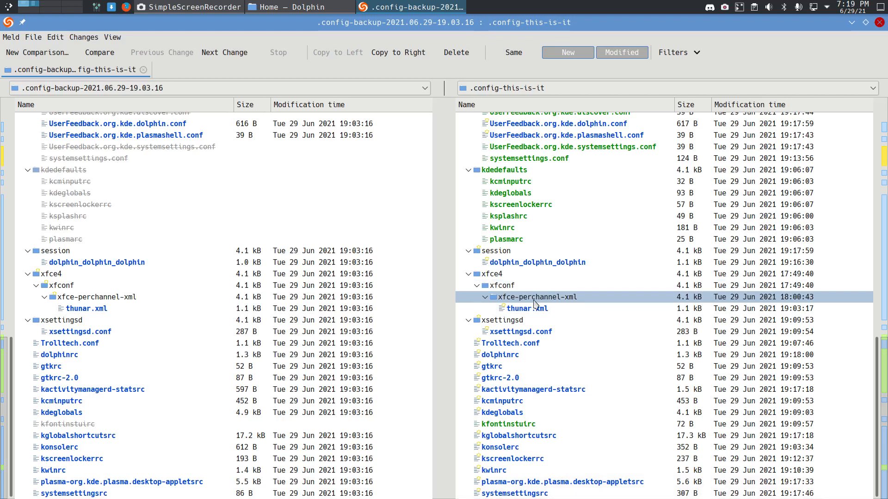
double_click(532, 412)
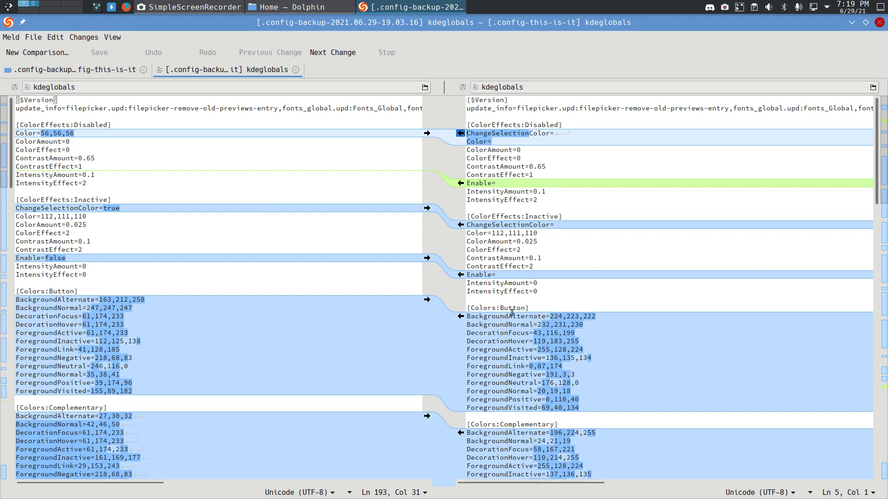
scroll(533, 376, "down", 10)
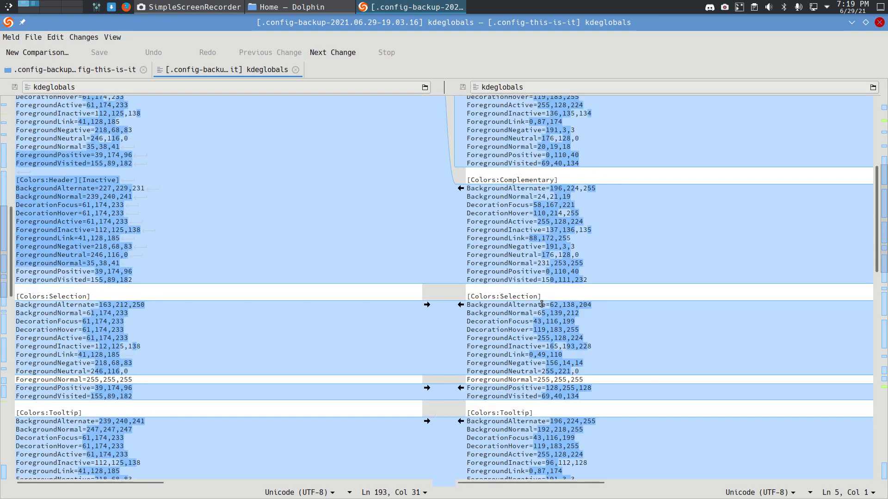
scroll(542, 304, "down", 7)
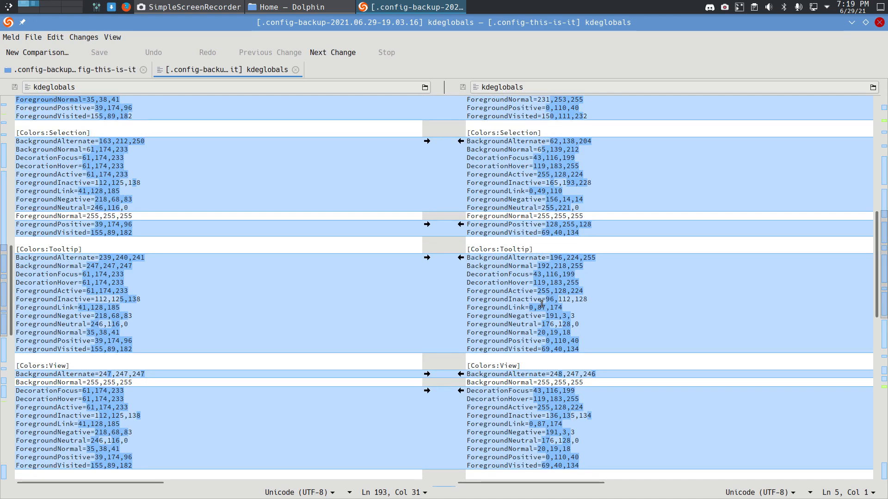
scroll(541, 305, "down", 7)
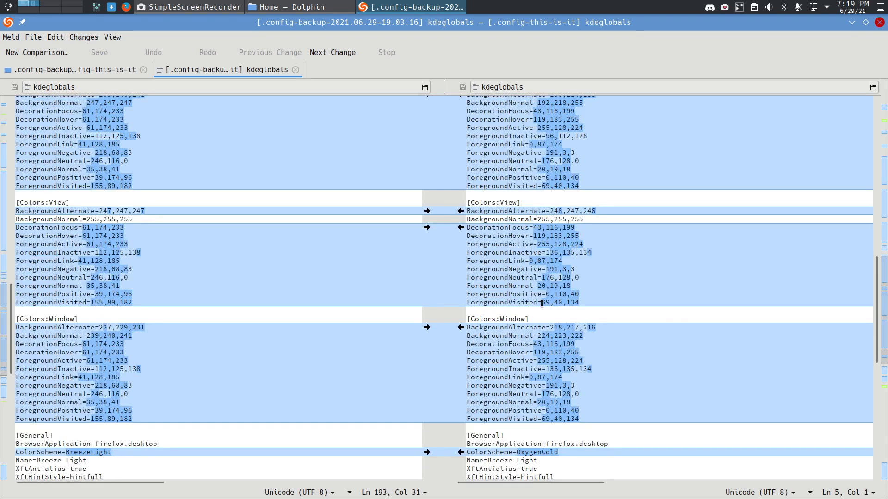
scroll(541, 305, "down", 5)
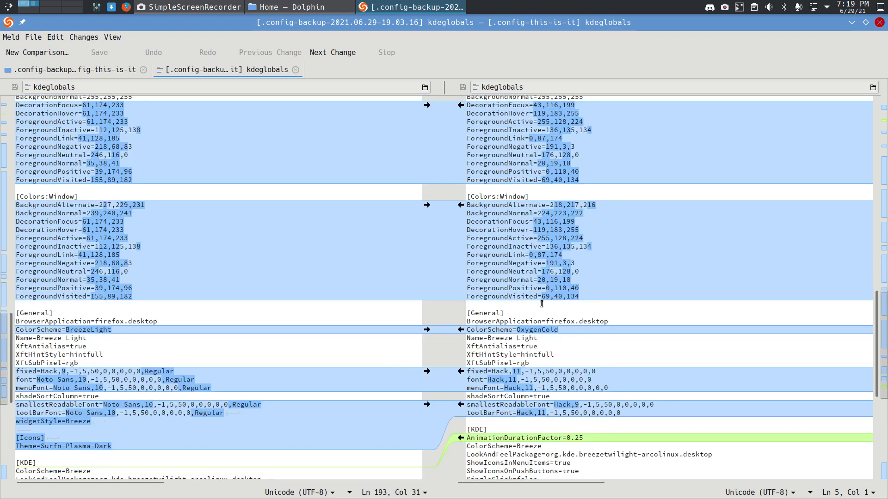
scroll(542, 304, "down", 5)
scroll(541, 304, "up", 7)
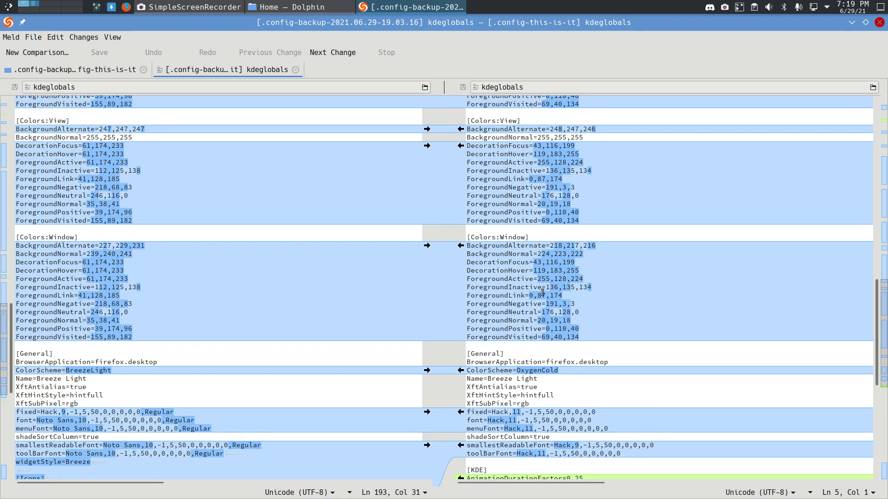
scroll(543, 292, "down", 14)
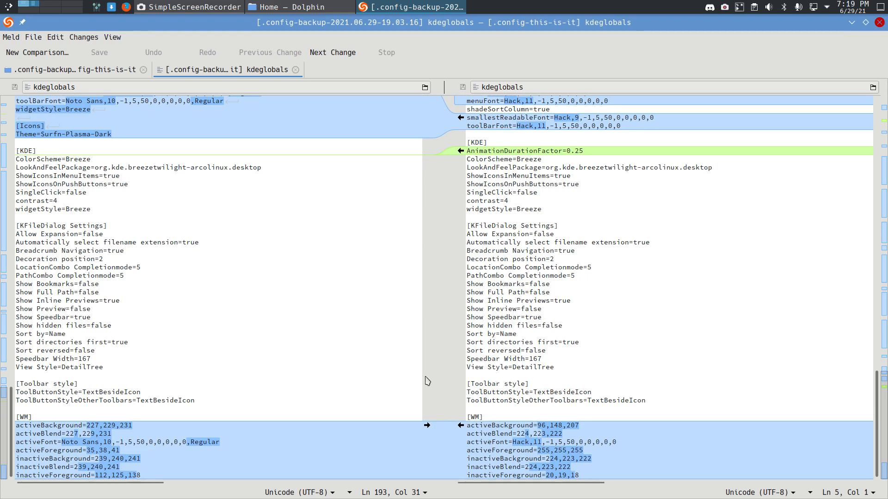
left_click(295, 70)
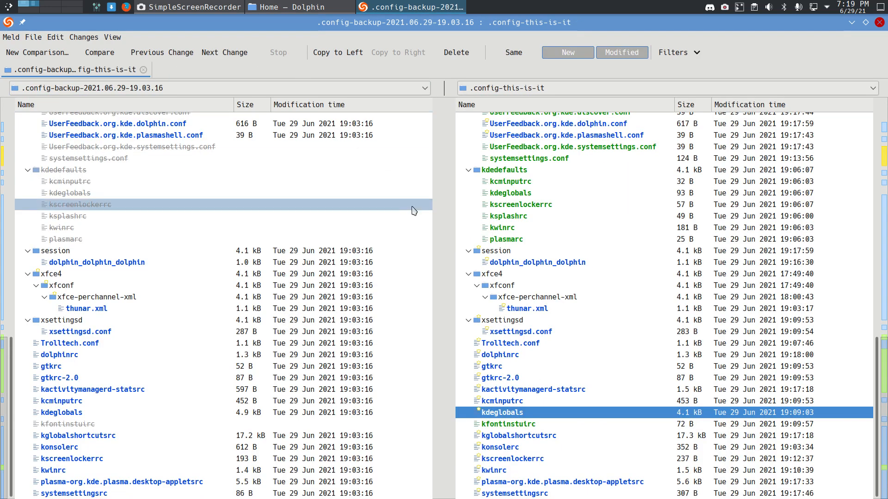
Step: Open and close the comparisons of kcminputrc, kactivitymanagerd-statsrc and gtkrc one by one to examine their differences
double_click(511, 401)
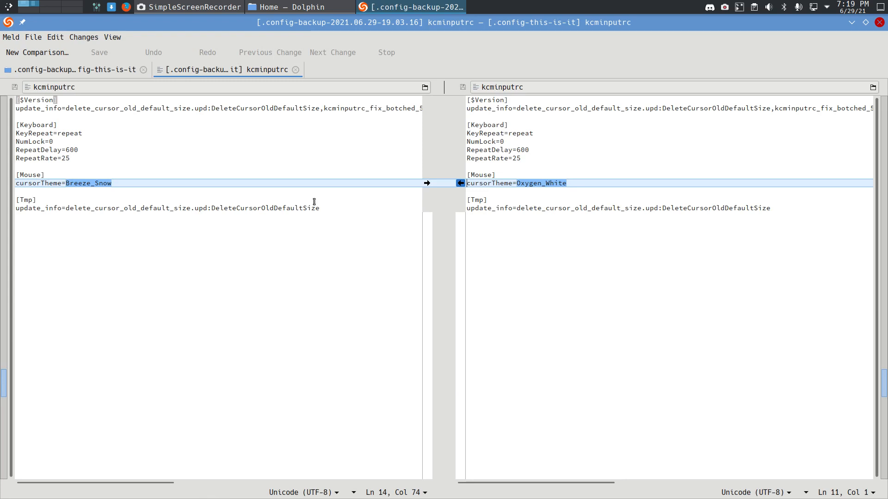
left_click(295, 70)
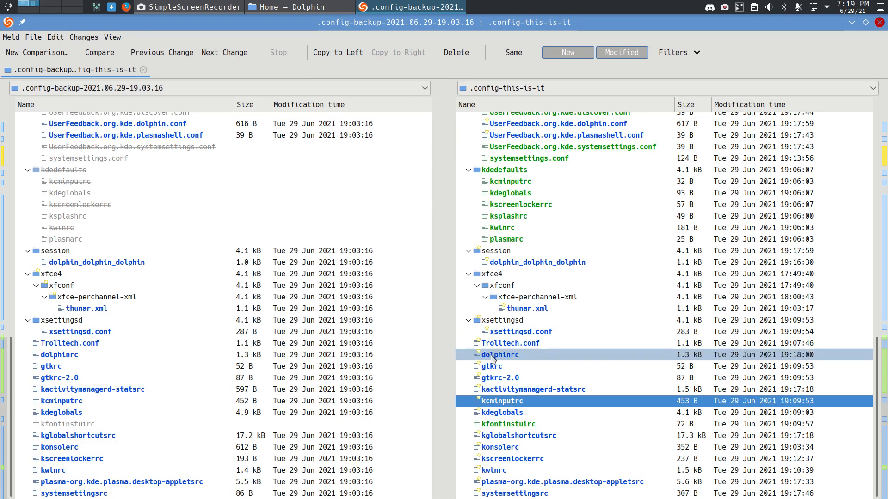
left_click(528, 391)
double_click(527, 391)
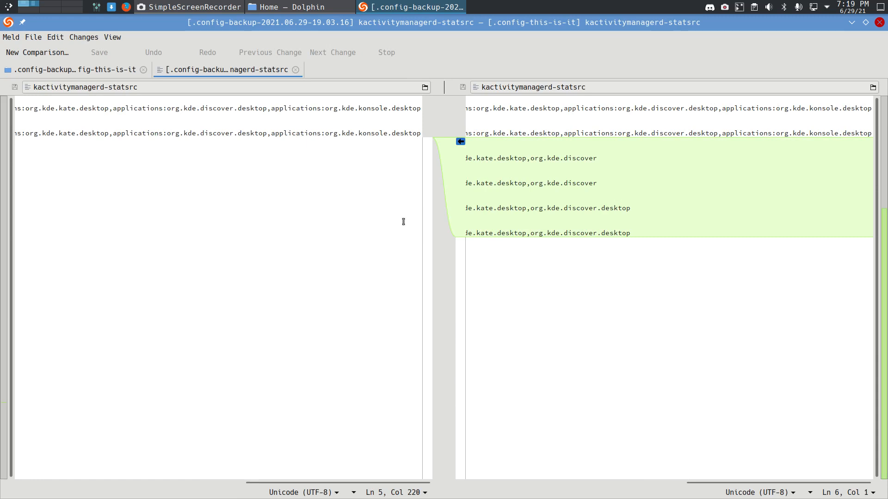
left_click(295, 69)
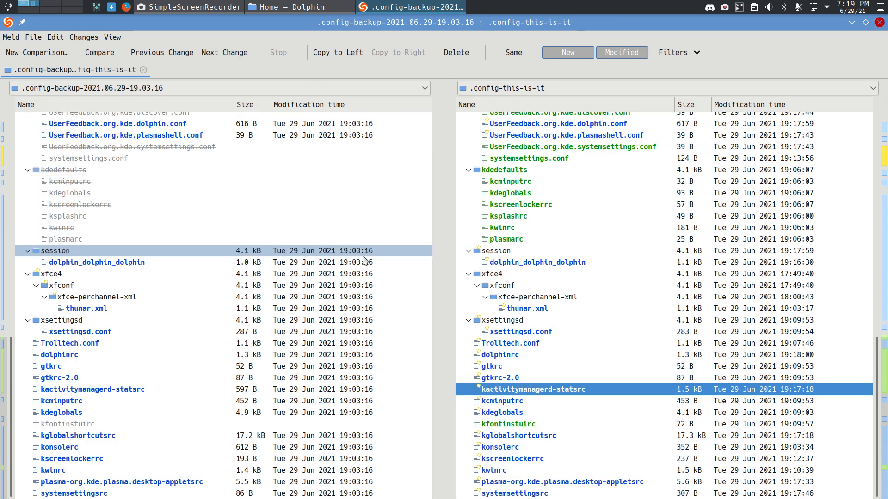
double_click(508, 368)
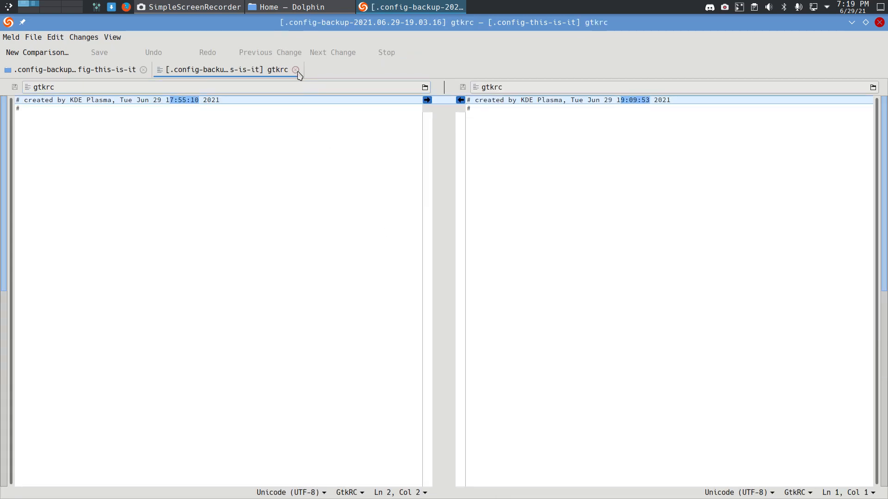
left_click(295, 69)
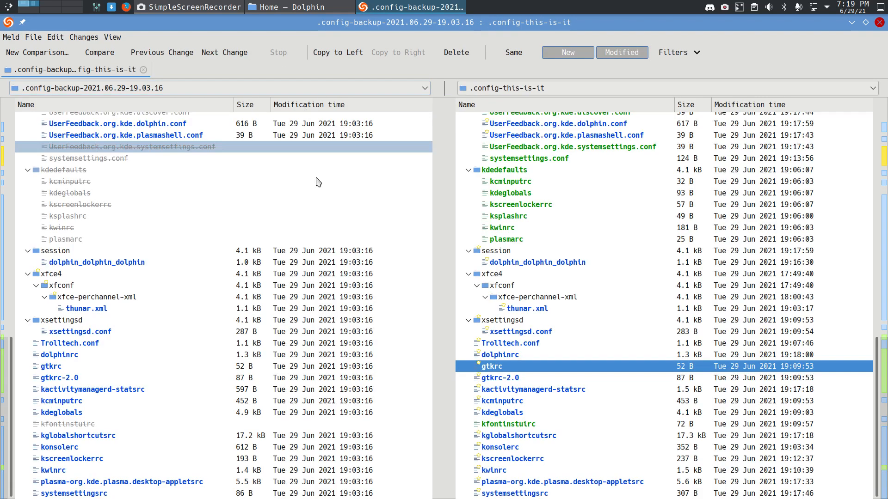
Step: Examine the shortcut differences in the kglobalshortcutsrc comparison, and close it along with Meld
left_click(537, 436)
double_click(537, 438)
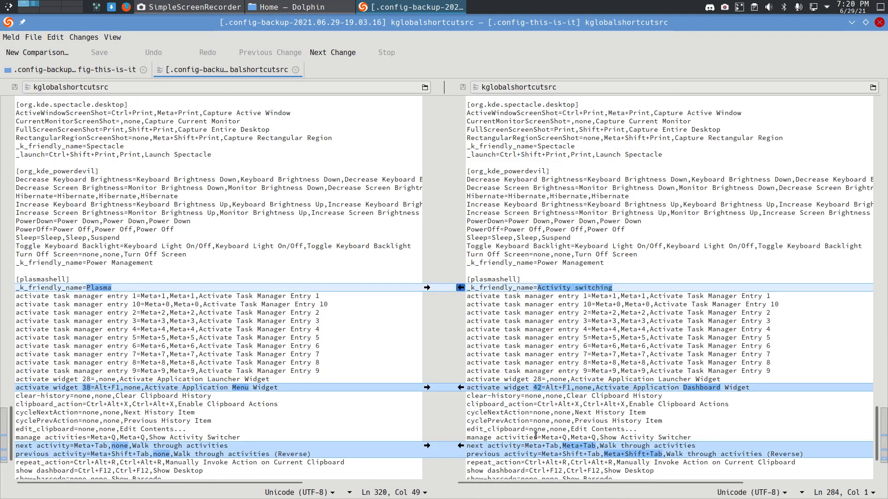
scroll(530, 400, "down", 2)
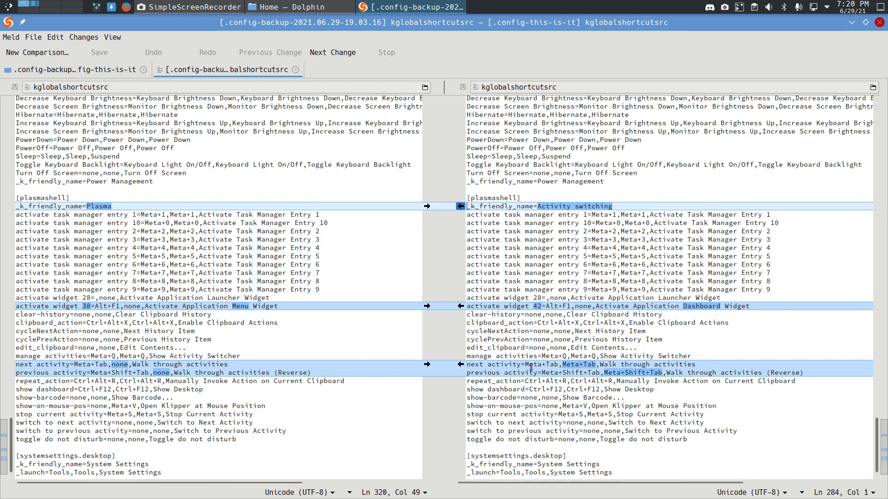
scroll(624, 376, "down", 1)
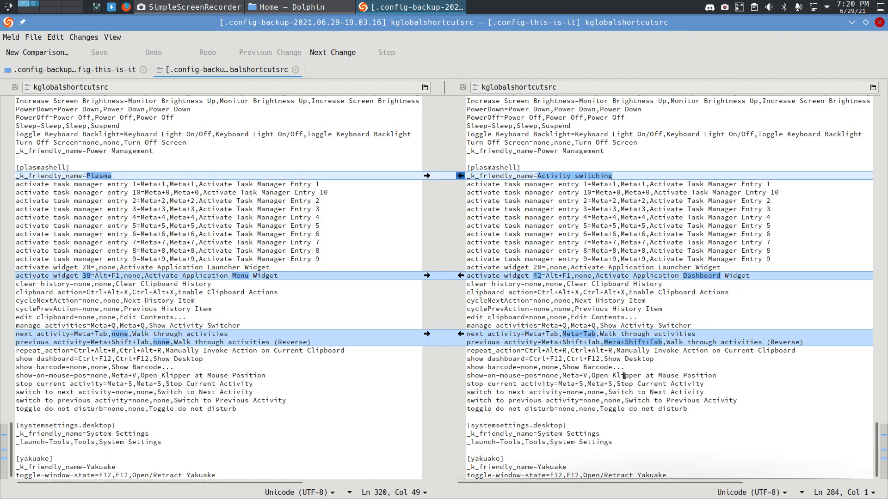
left_click(296, 69)
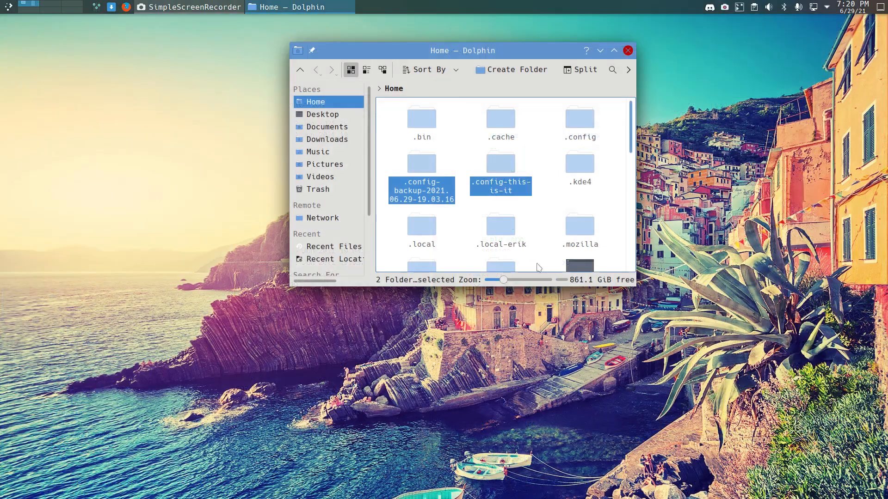
left_click(879, 23)
Step: Compare the .local and .local-erik folders in Meld and collapse the test-backup folder in the results
left_click(534, 208)
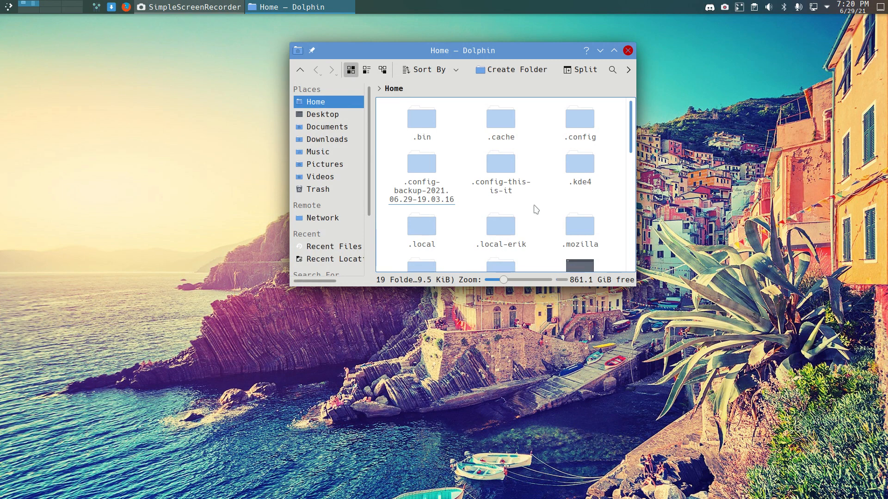
left_click_drag(393, 222, 506, 226)
right_click(506, 225)
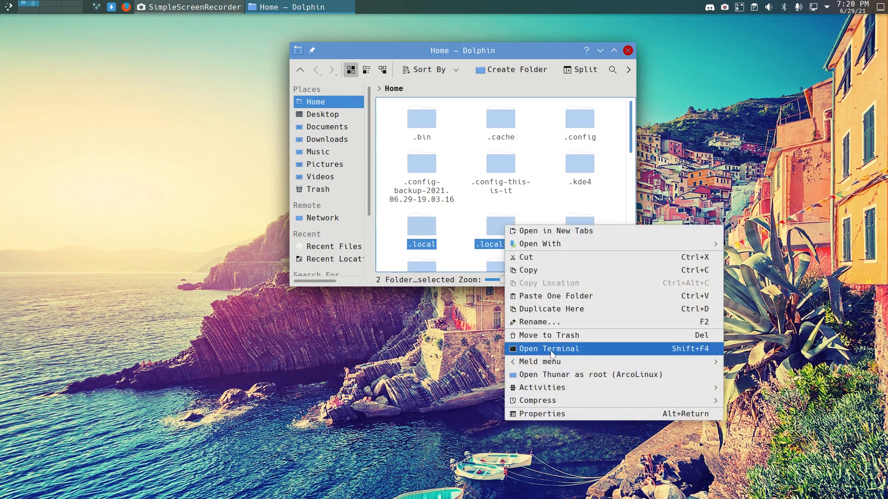
mouse_move(561, 362)
left_click(748, 388)
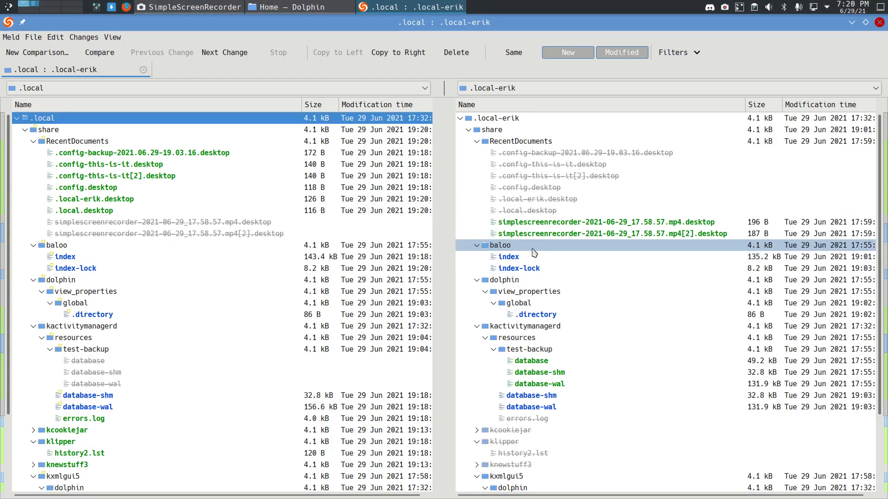
left_click(494, 349)
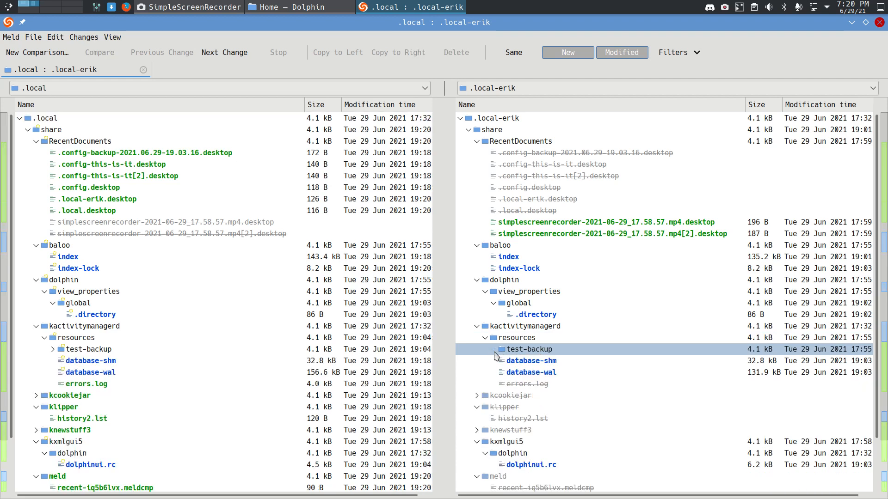
left_click(544, 370)
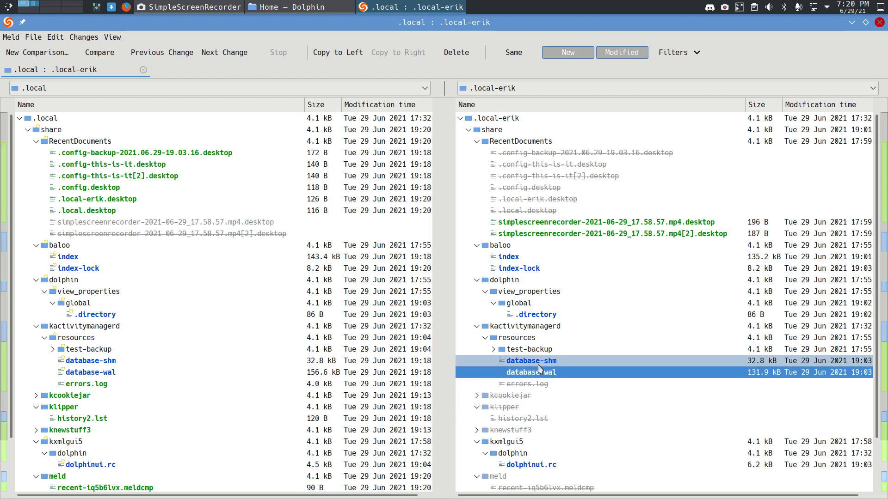
Step: Open the dolphinui.rc comparison from the kxmlgui5 dolphin folder and examine the menu and toolbar differences
scroll(539, 368, "down", 3)
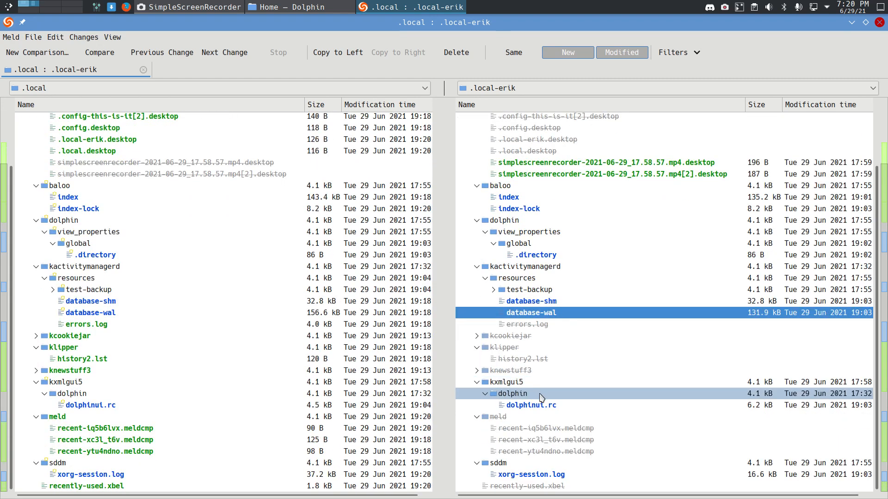
double_click(544, 406)
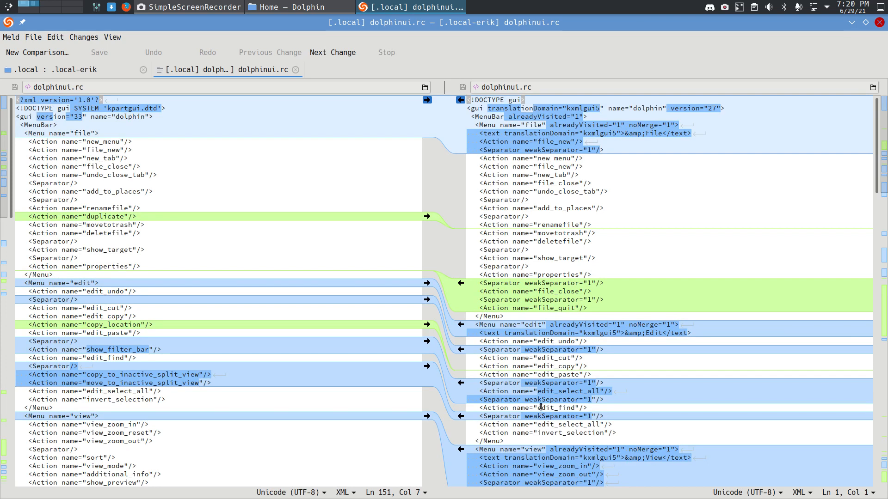
scroll(541, 410, "down", 5)
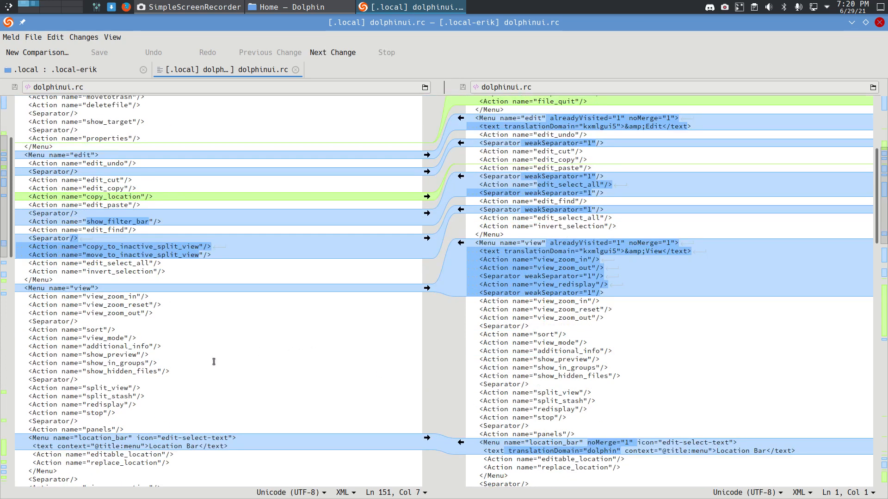
scroll(215, 362, "down", 5)
scroll(217, 362, "down", 5)
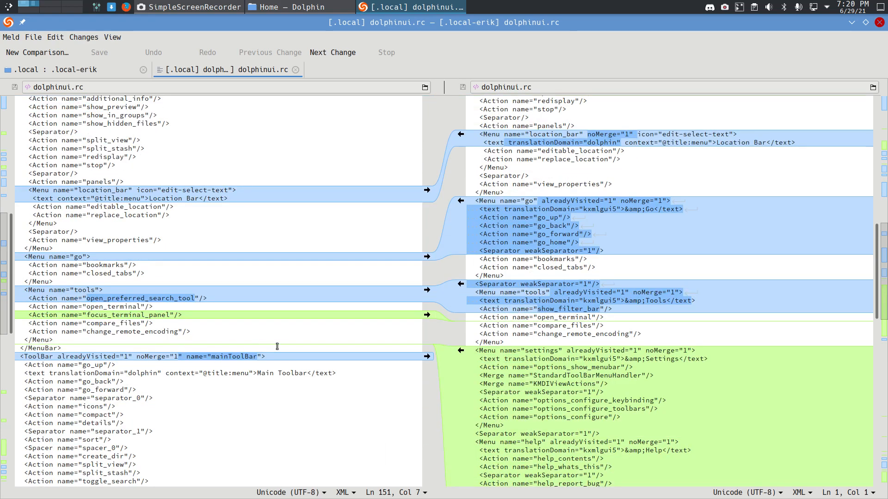
scroll(277, 347, "down", 15)
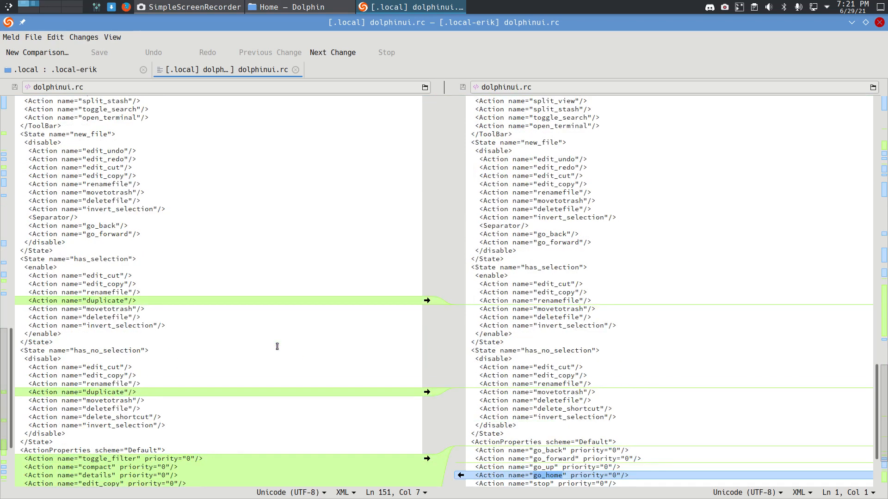
scroll(277, 347, "down", 5)
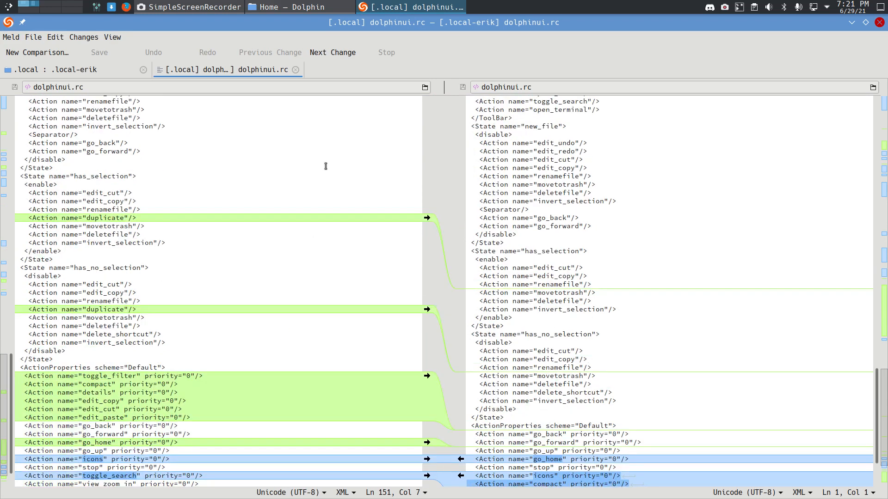
Step: Close the dolphinui.rc comparison, Meld and the Dolphin file manager window
left_click(295, 70)
left_click(879, 22)
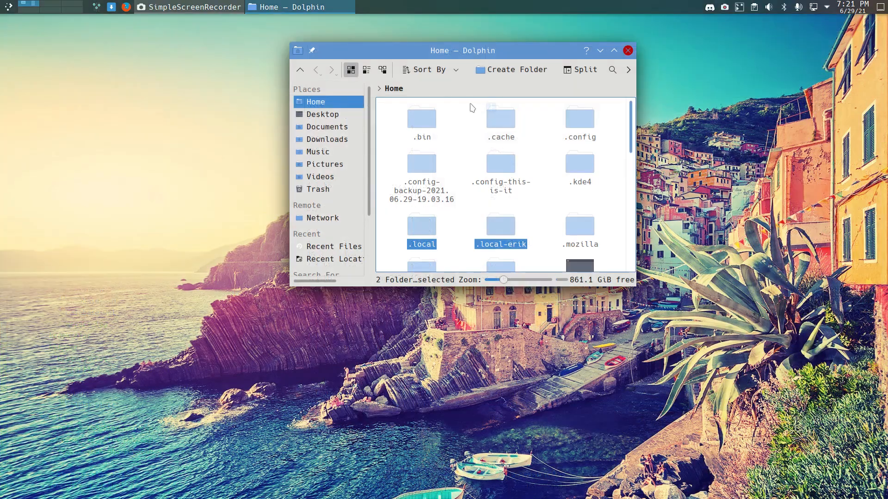
left_click_drag(536, 51, 617, 100)
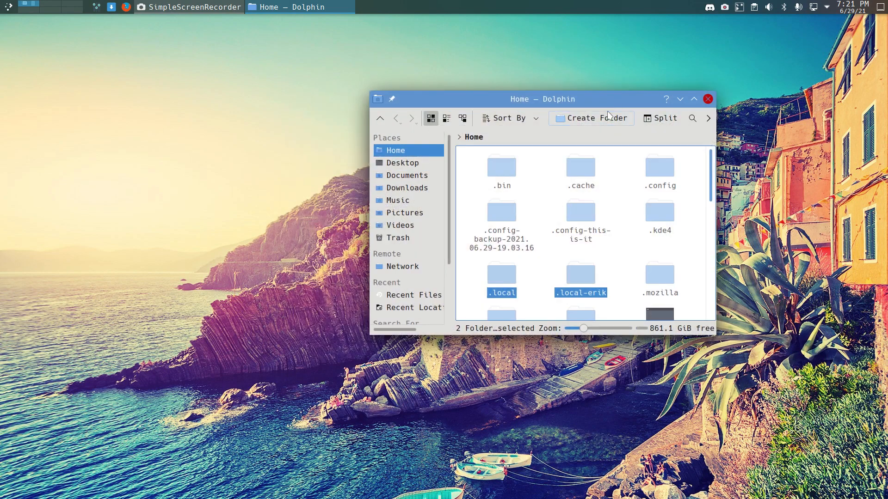
left_click(708, 99)
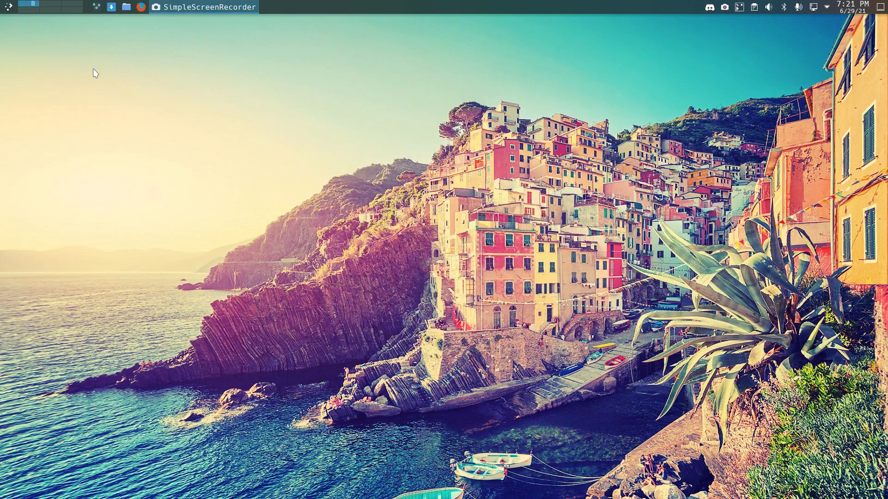
Step: Examine the full-screen application launcher's categories one after another, from Recent Applications down to Power / Session
mouse_move(0, 1)
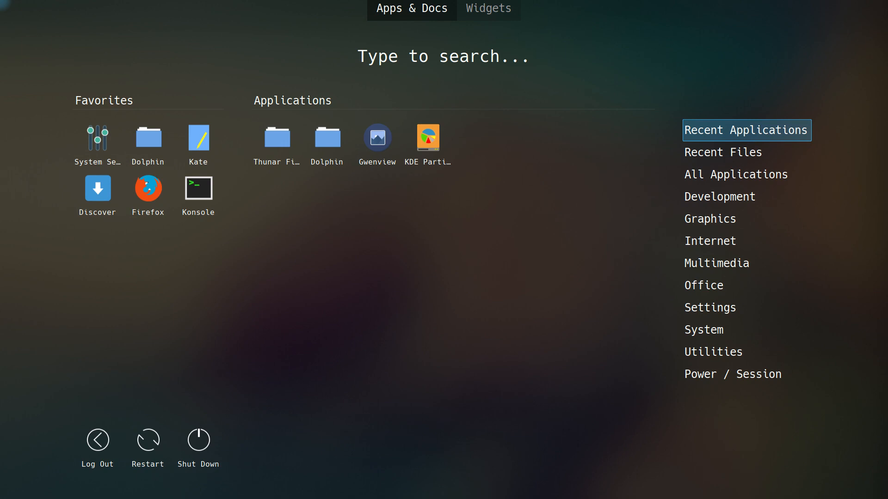
key("Down")
key("Down")
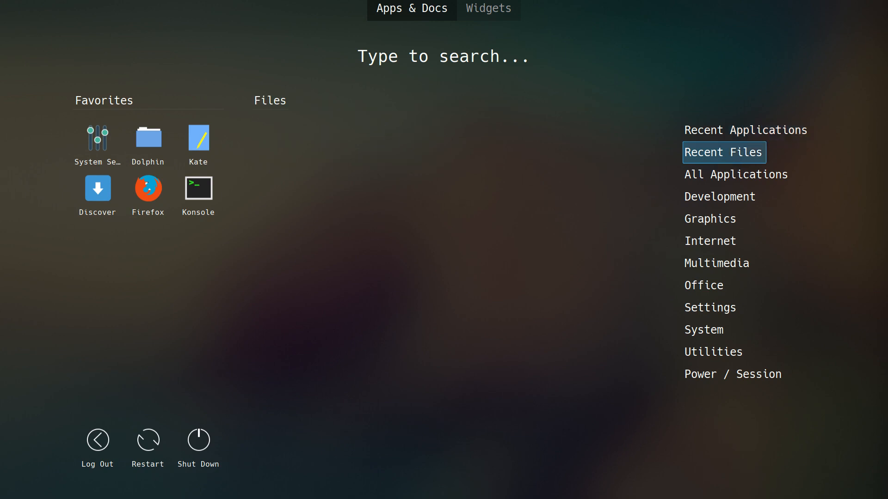
key("Down")
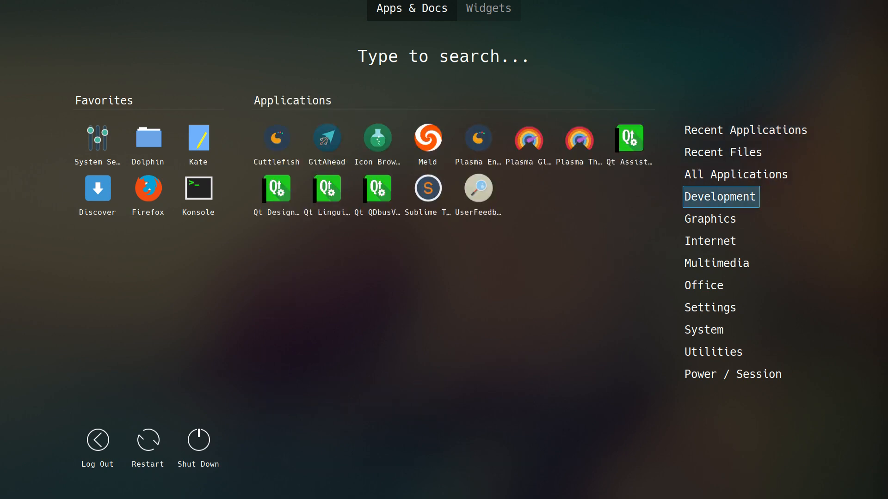
key("Down")
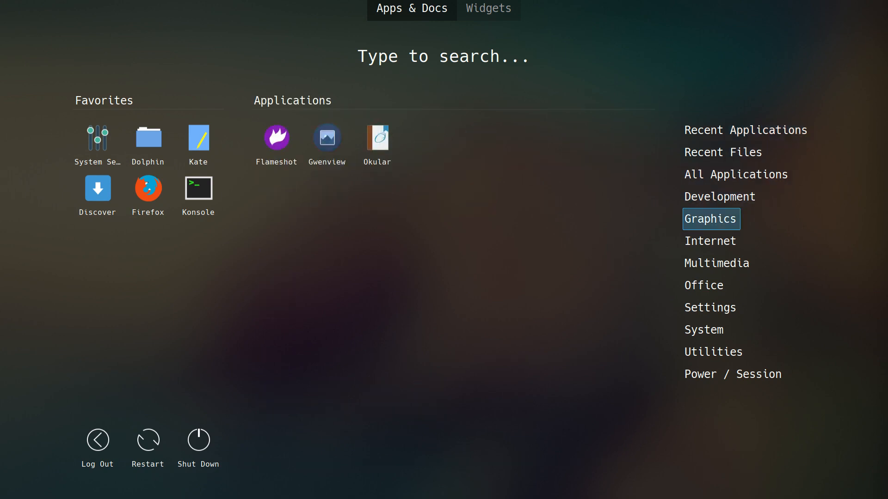
key("Down")
key("Down")
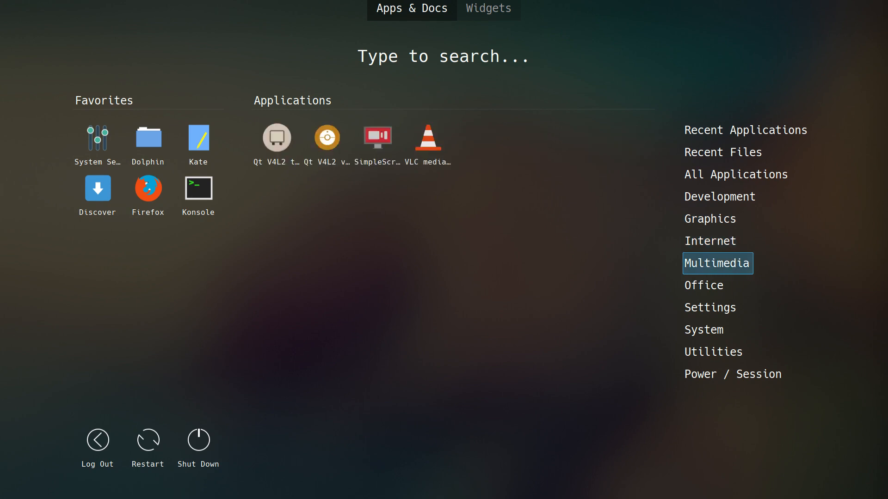
key("Down")
key("Down")
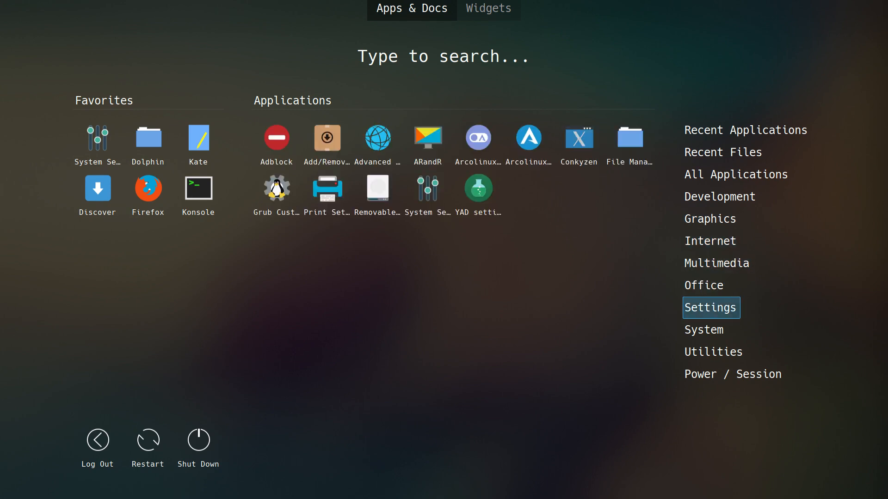
key("Down")
key("Down")
key("Down")
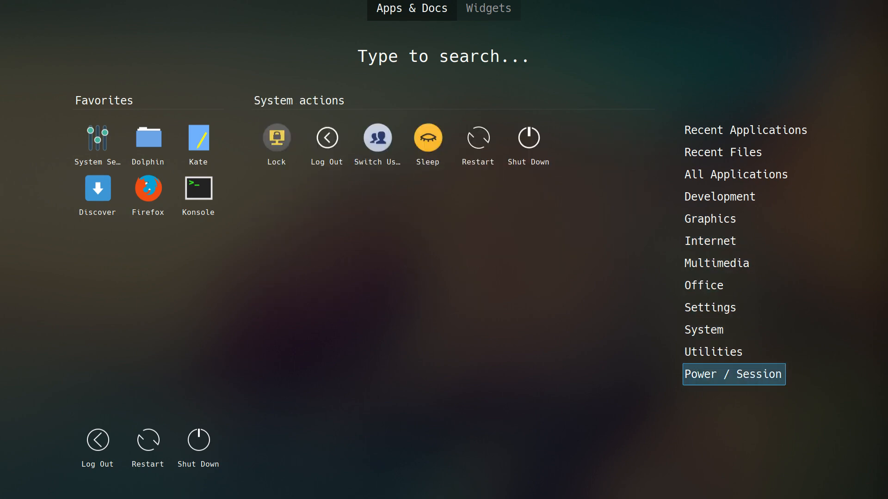